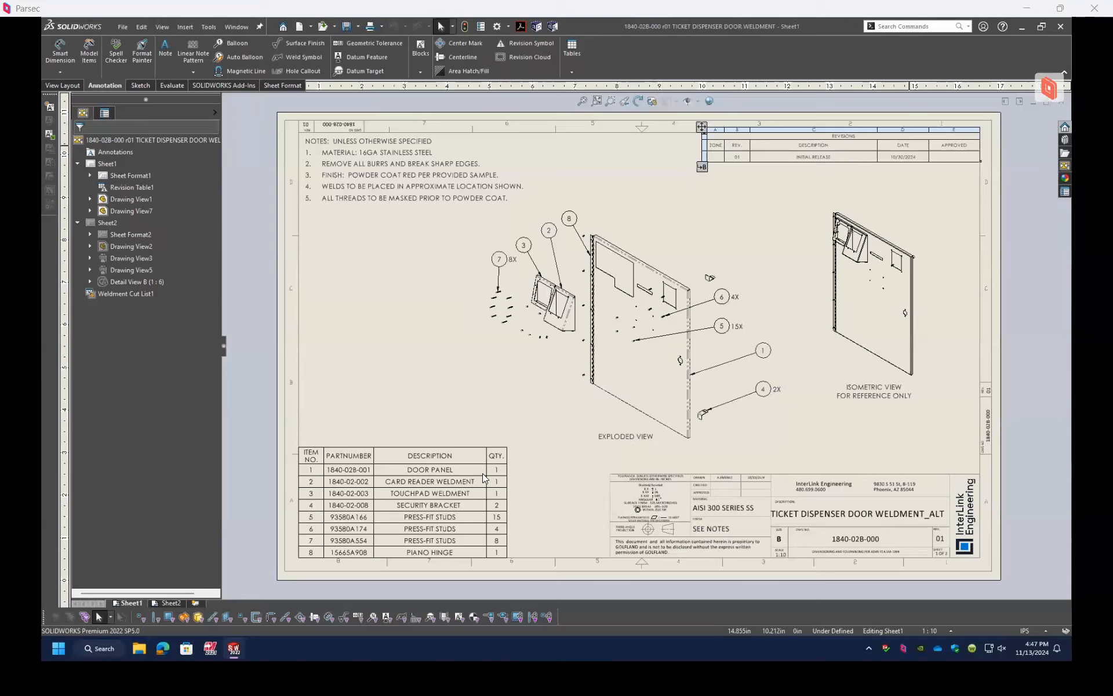
Step: Switch from the drawing to the 1840-02B-000 r01 TICKET DISPENSER DOOR WELDMENT_ALT part
click(631, 157)
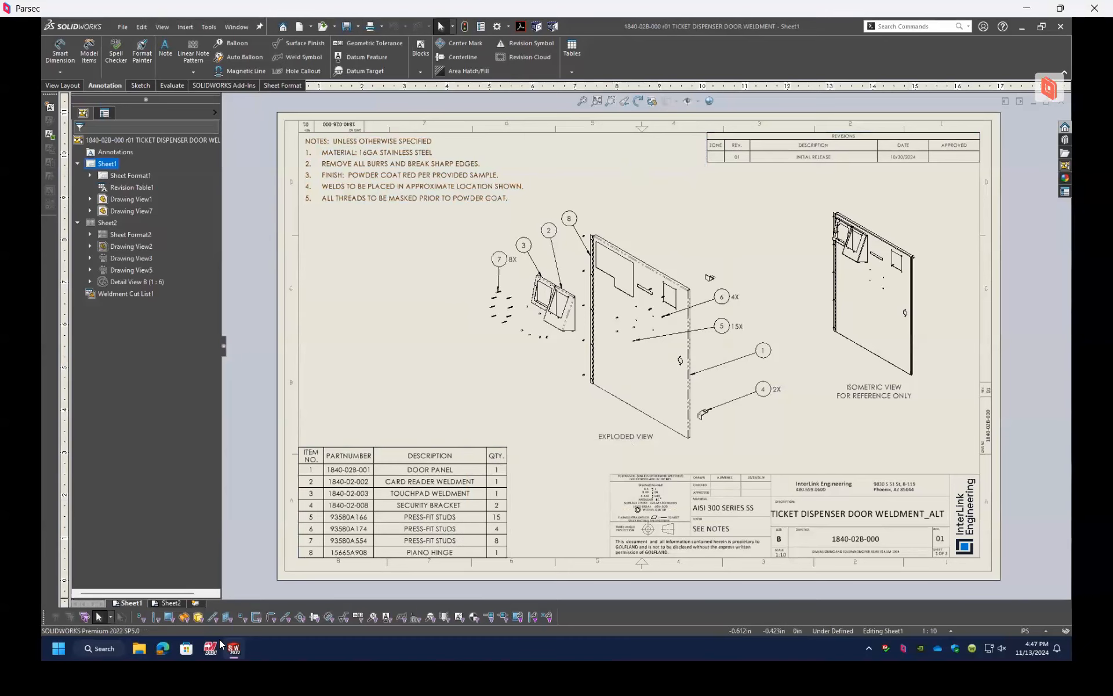
click(242, 28)
click(347, 124)
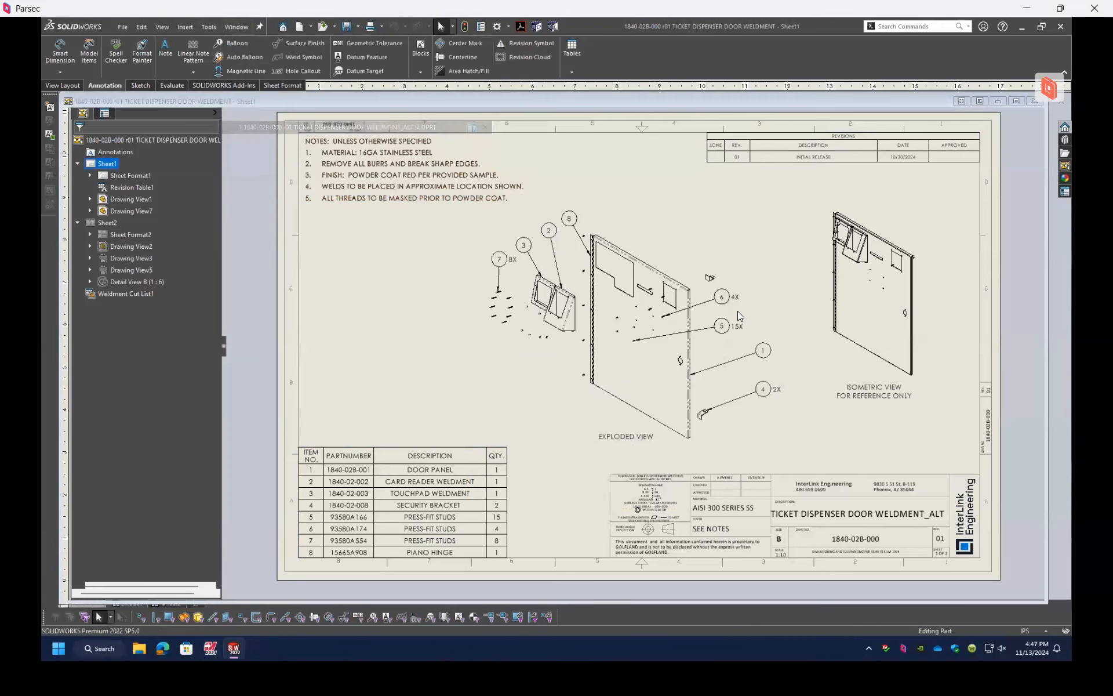
Step: Examine the overall door weldment from its inner side at several angles
mouse_move(775, 235)
middle_down()
mouse_move(765, 181)
mouse_move(649, 179)
mouse_move(862, 319)
mouse_move(846, 398)
mouse_move(856, 345)
mouse_move(789, 368)
mouse_move(781, 391)
middle_up()
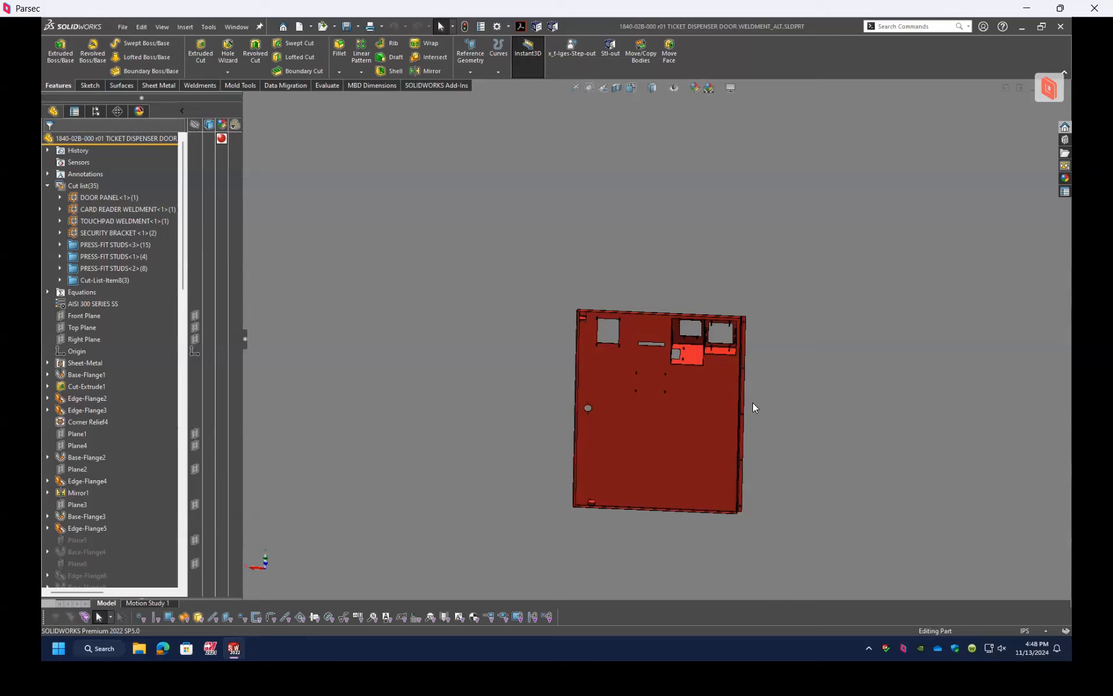
scroll(676, 378, up, 2)
scroll(676, 378, down, 4)
middle_drag(676, 378, 681, 343)
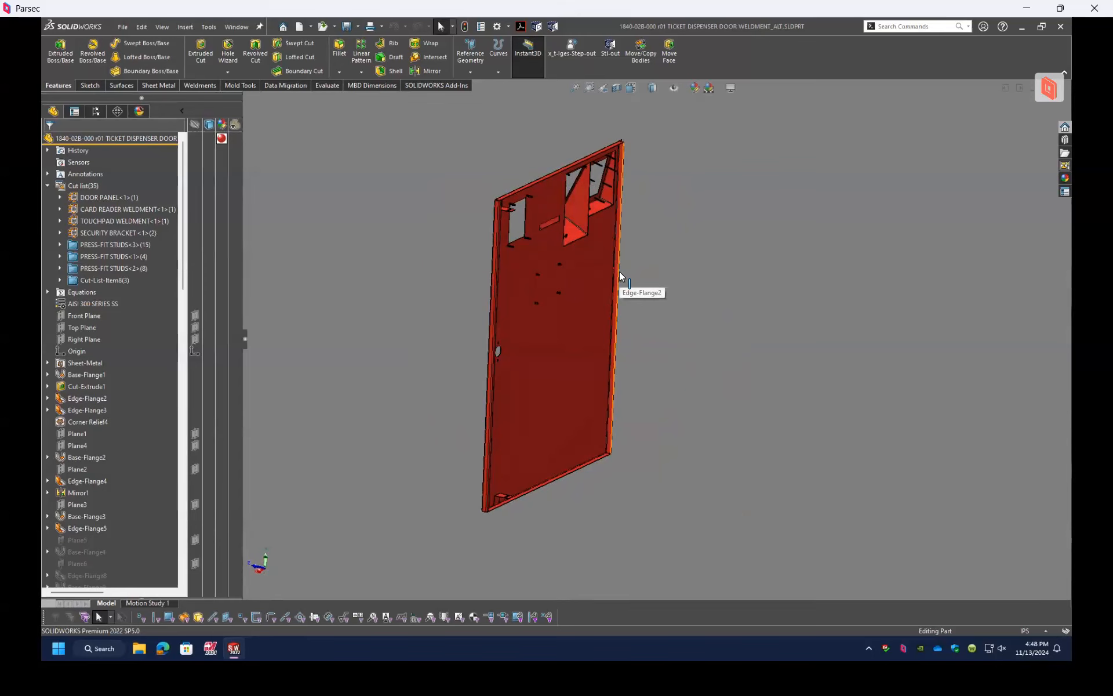
middle_drag(620, 273, 570, 279)
scroll(647, 324, up, 3)
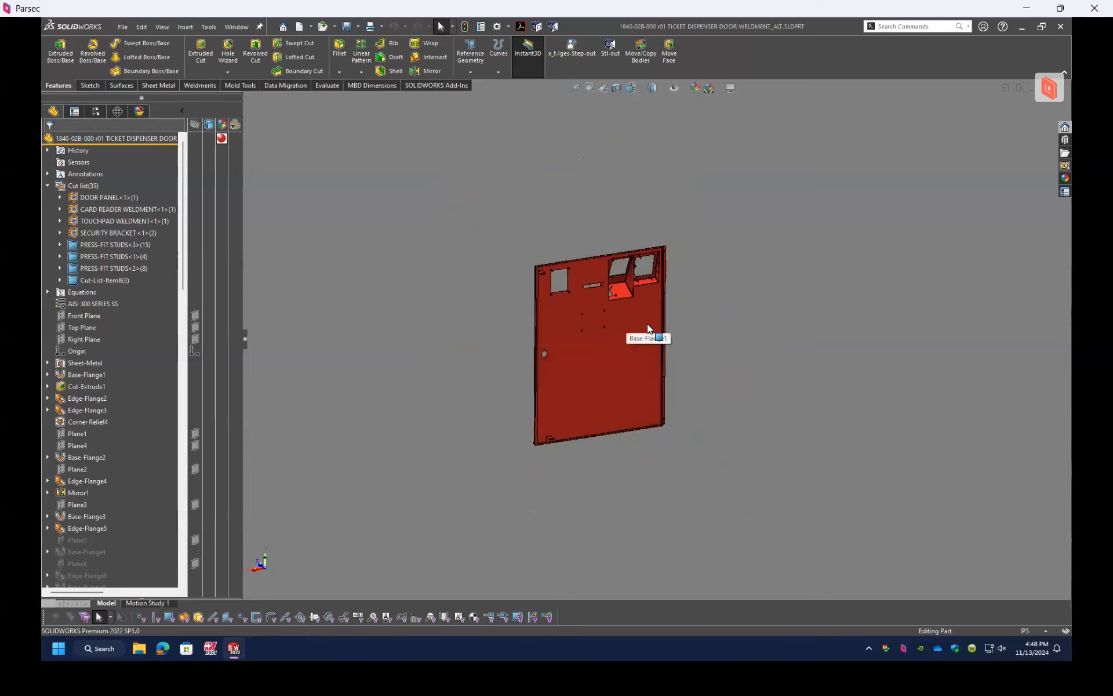
scroll(640, 284, down, 7)
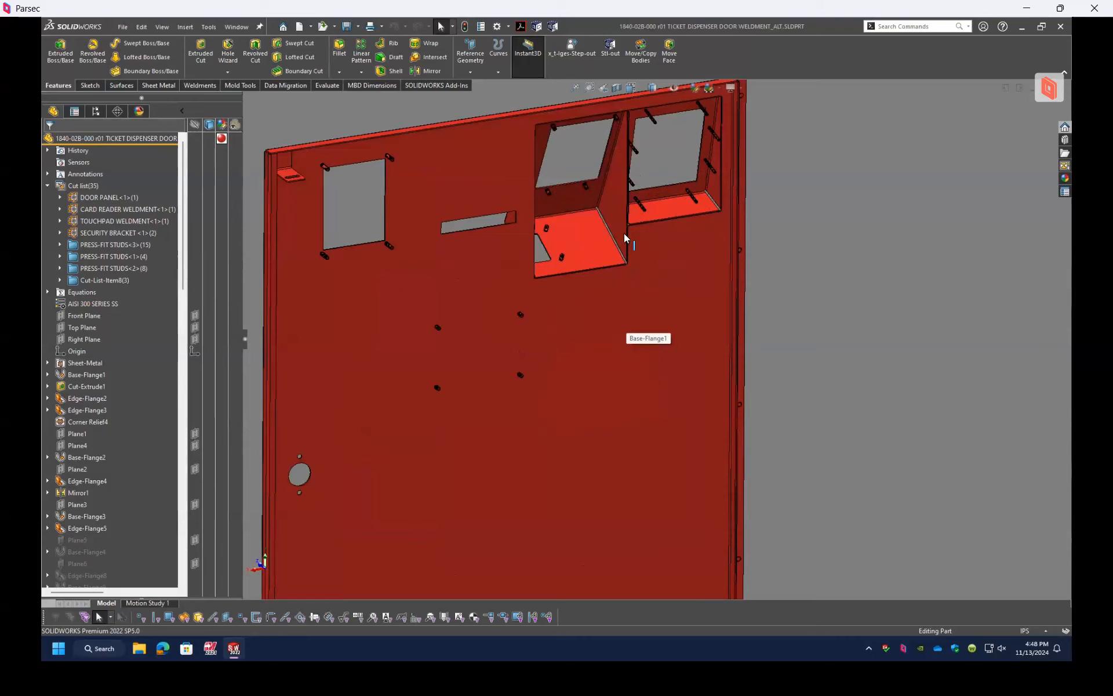
Step: Examine the press-fit studs and the card reader and touchpad housings up close on the door's inner side
scroll(625, 234, down, 2)
scroll(674, 302, up, 1)
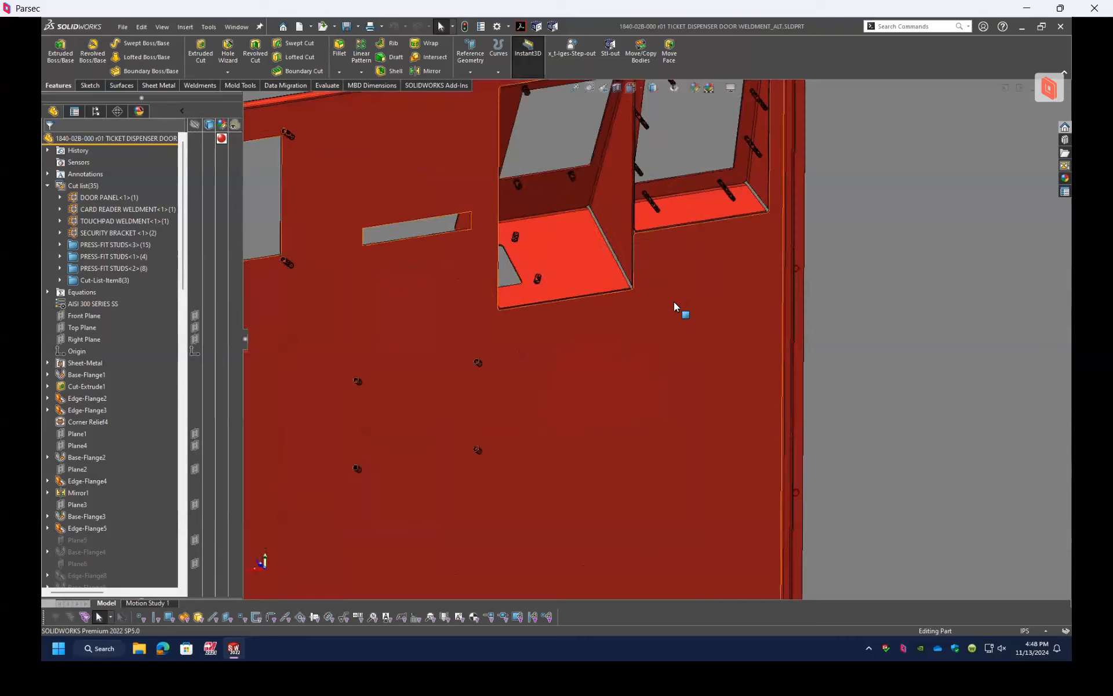
scroll(675, 304, down, 3)
scroll(665, 342, up, 3)
scroll(674, 350, down, 1)
scroll(673, 353, up, 1)
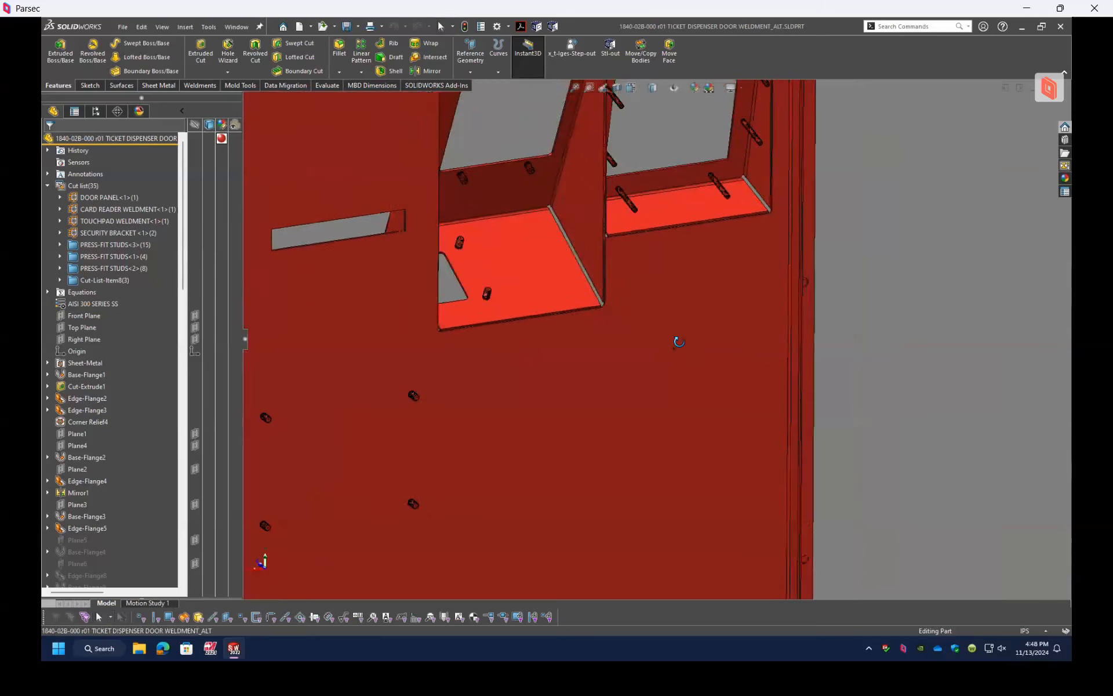
scroll(683, 365, down, 1)
scroll(637, 435, up, 3)
scroll(603, 485, down, 3)
scroll(603, 485, up, 3)
Step: Inspect the card reader housing from the door's front and inner sides, highlighting its side flange and clearing the selection
middle_drag(631, 478, 790, 448)
scroll(510, 242, down, 4)
middle_drag(633, 237, 664, 263)
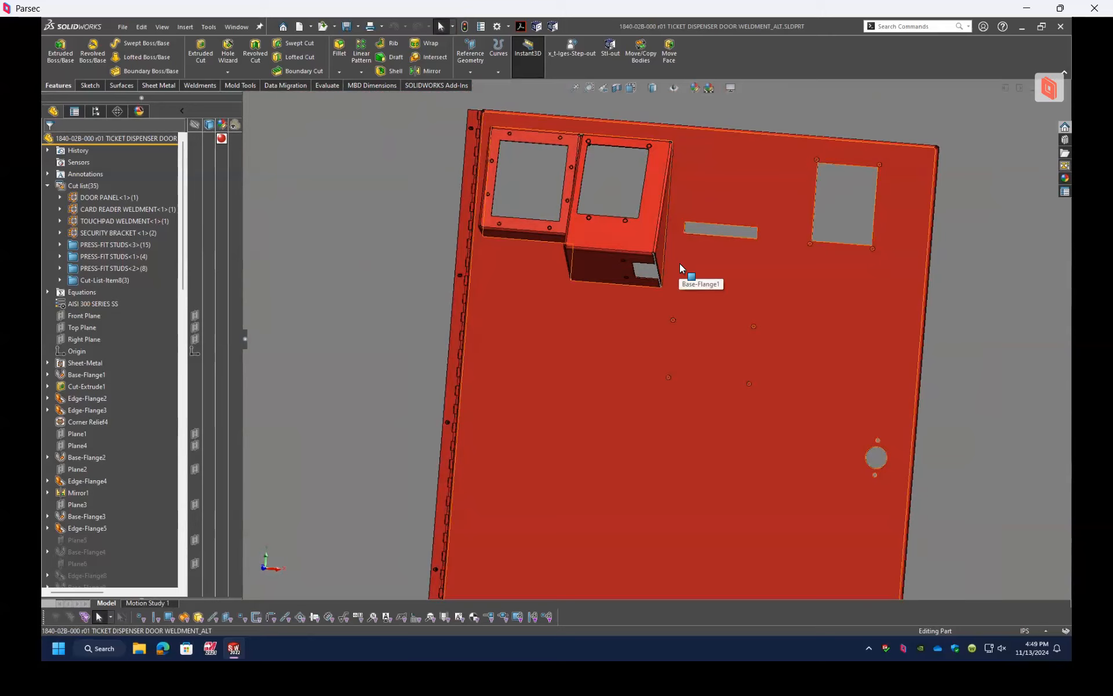
click(665, 248)
click(665, 249)
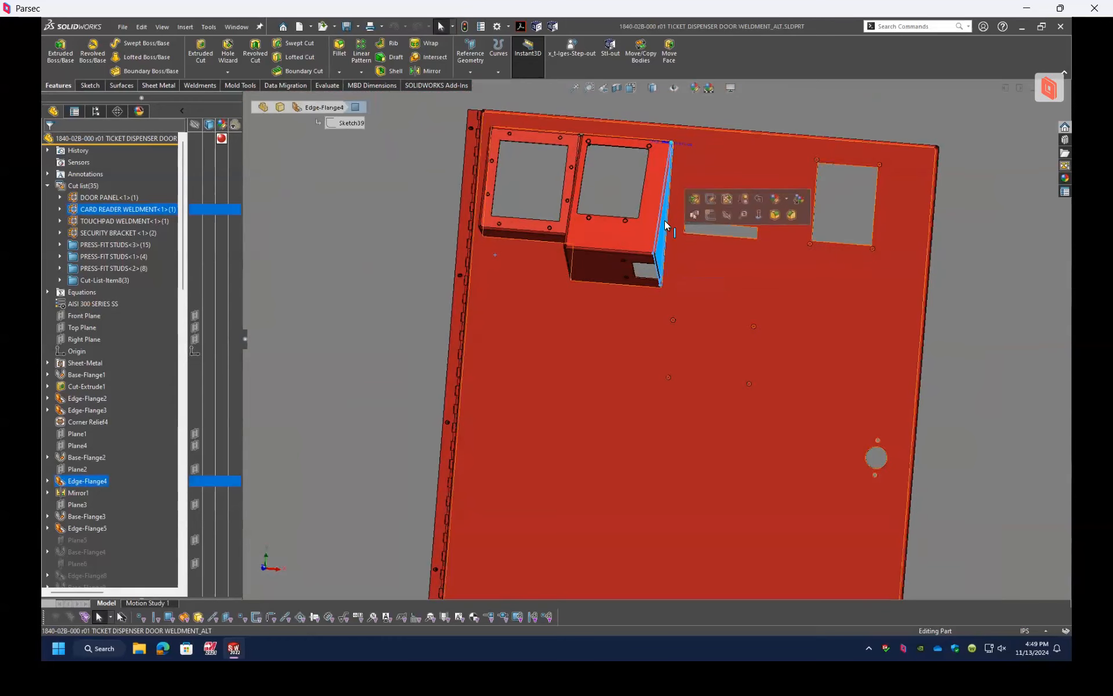
scroll(665, 217, down, 2)
middle_drag(665, 220, 469, 234)
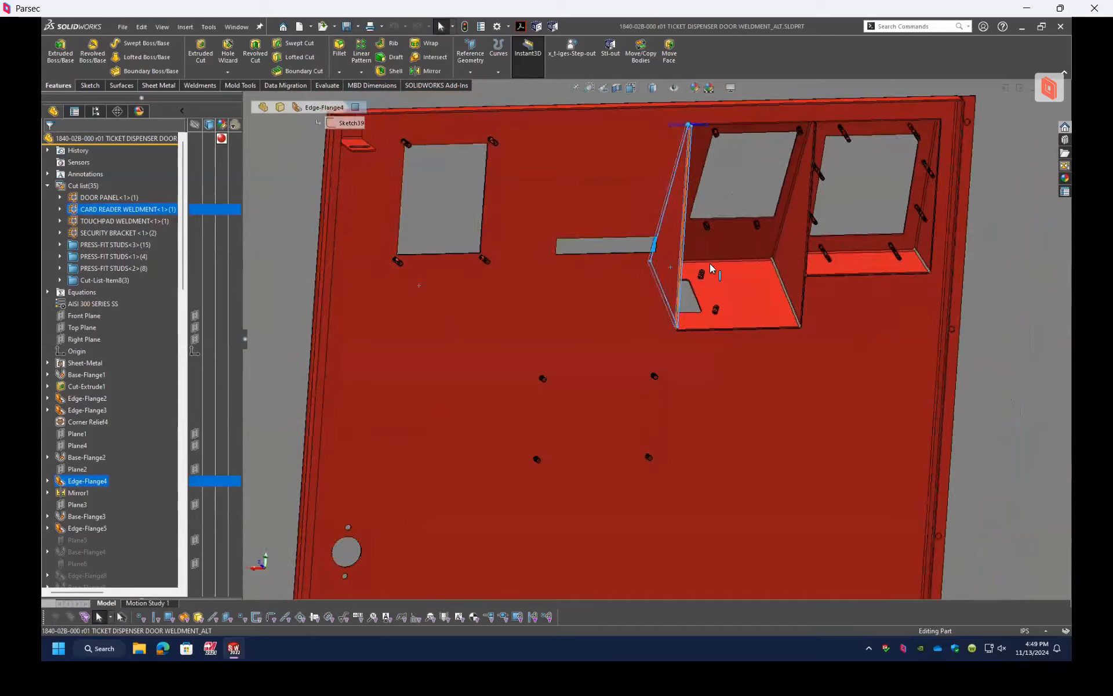
scroll(712, 264, down, 4)
scroll(778, 291, up, 4)
middle_drag(808, 326, 784, 342)
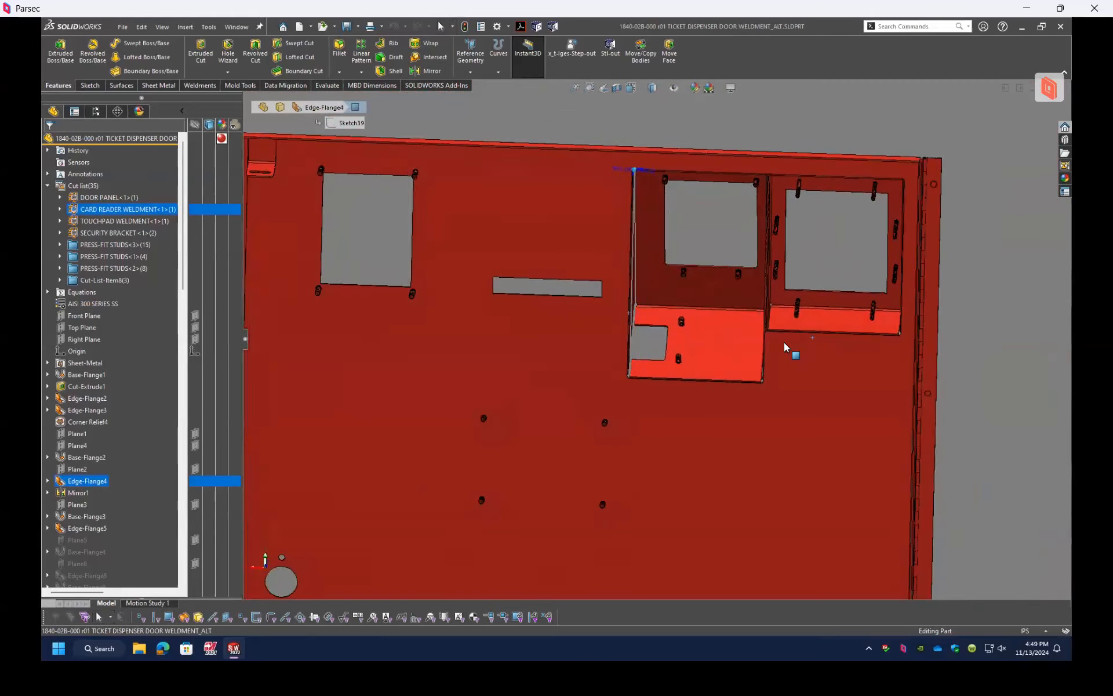
click(1005, 287)
middle_drag(883, 300, 914, 301)
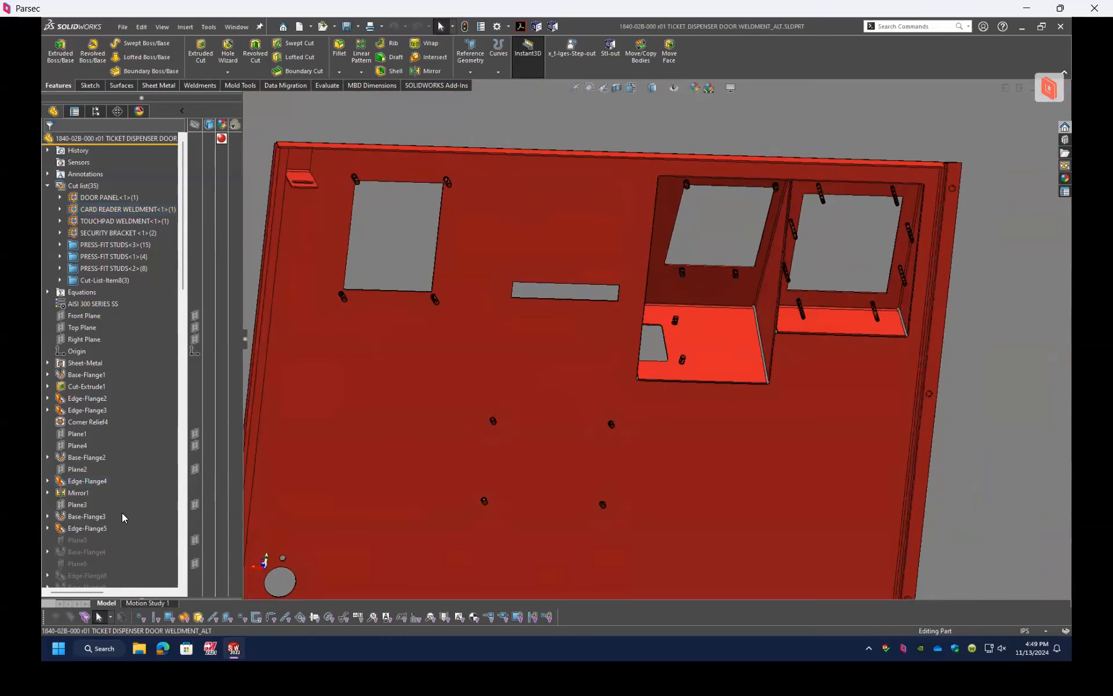
Step: Highlight each cut list item in the model in turn, from the door panel through the press-fit studs to Cut-List-Item8
click(108, 200)
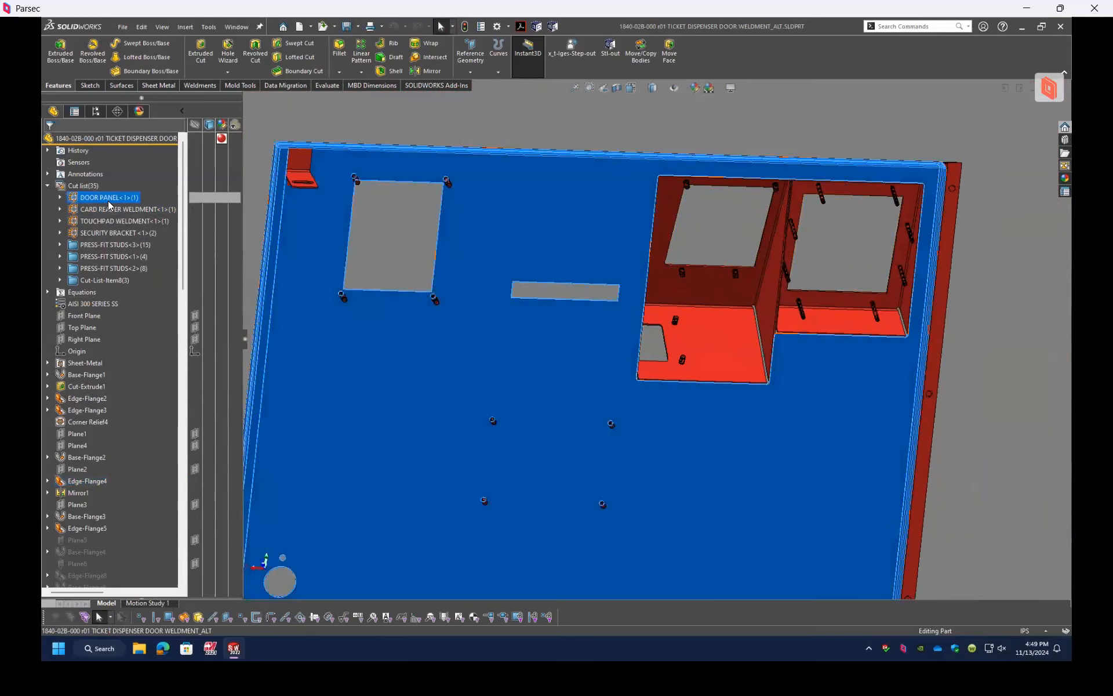
click(106, 210)
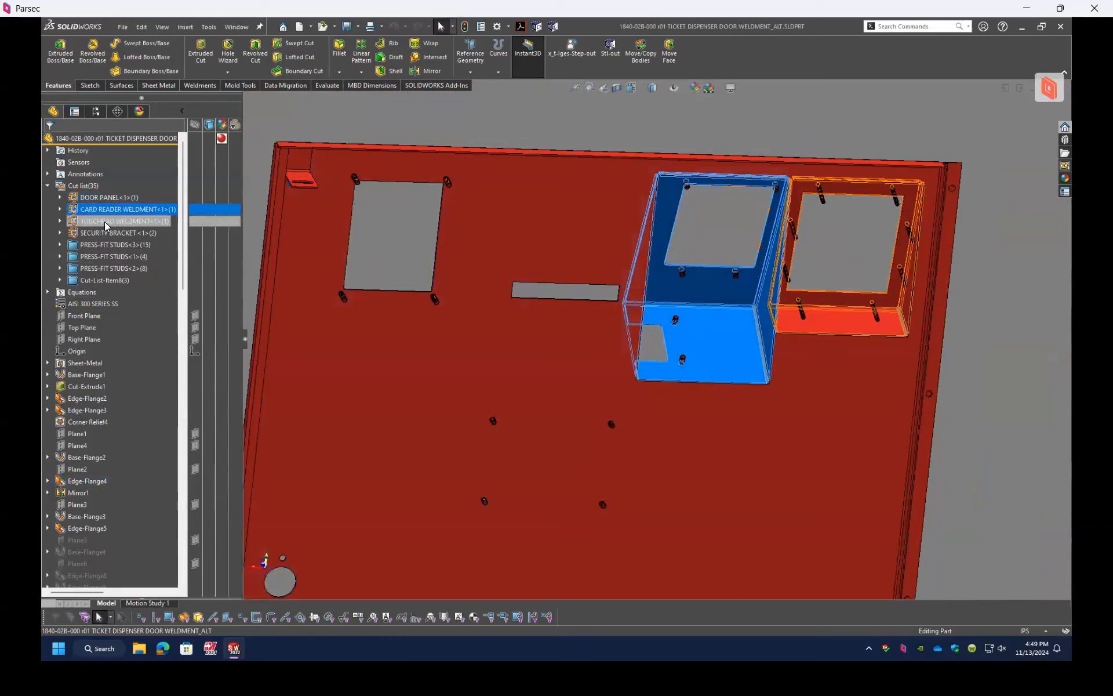
click(105, 221)
click(102, 233)
click(102, 247)
click(102, 257)
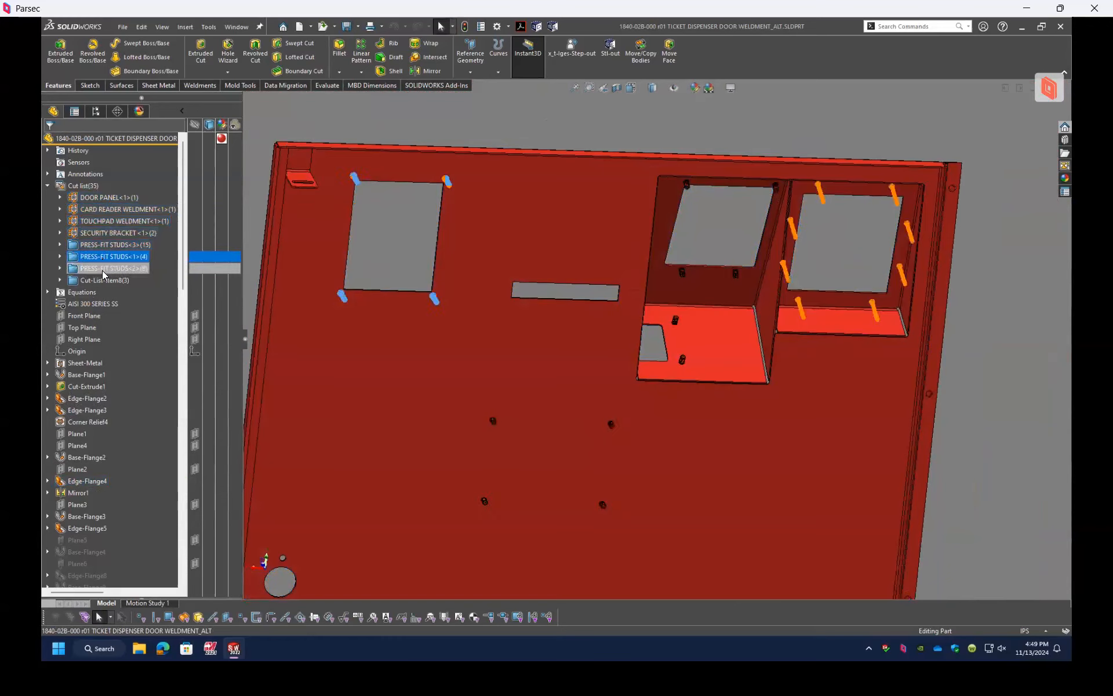
click(103, 268)
click(103, 281)
Step: Expand Cut-List-Item8 and the three press-fit stud folders in the cut list to show their bodies
click(59, 281)
click(60, 269)
click(60, 257)
click(60, 244)
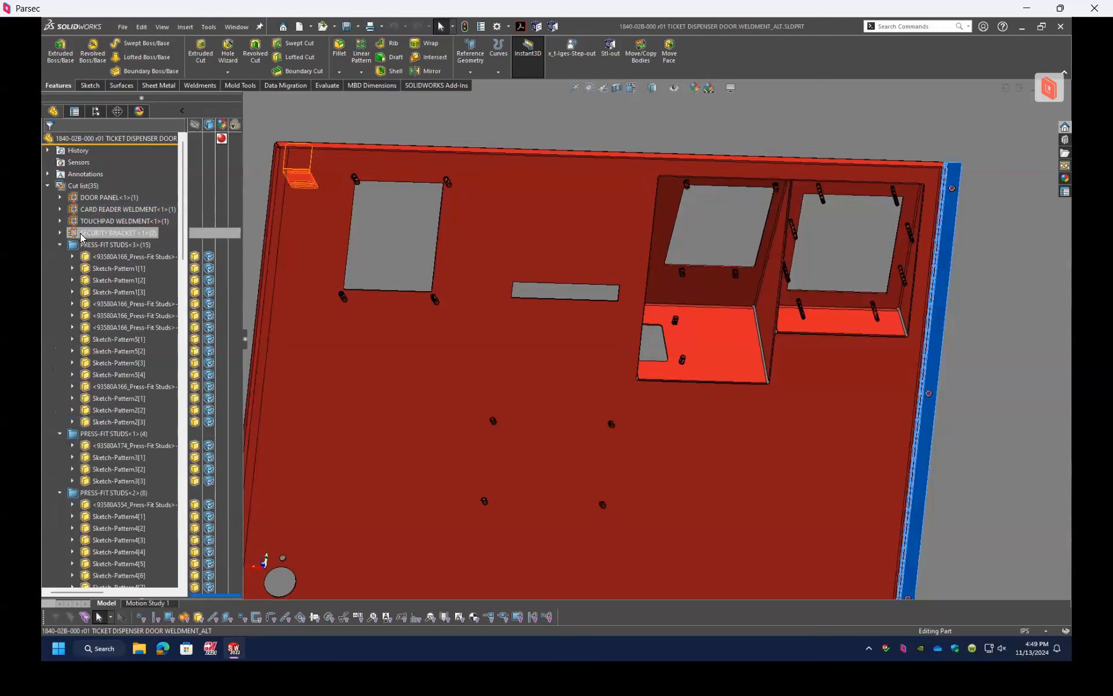
Step: Unsuppress Flat-Pattern5 in the Flat-Pattern folder to flatten the door panel body
scroll(70, 406, down, 15)
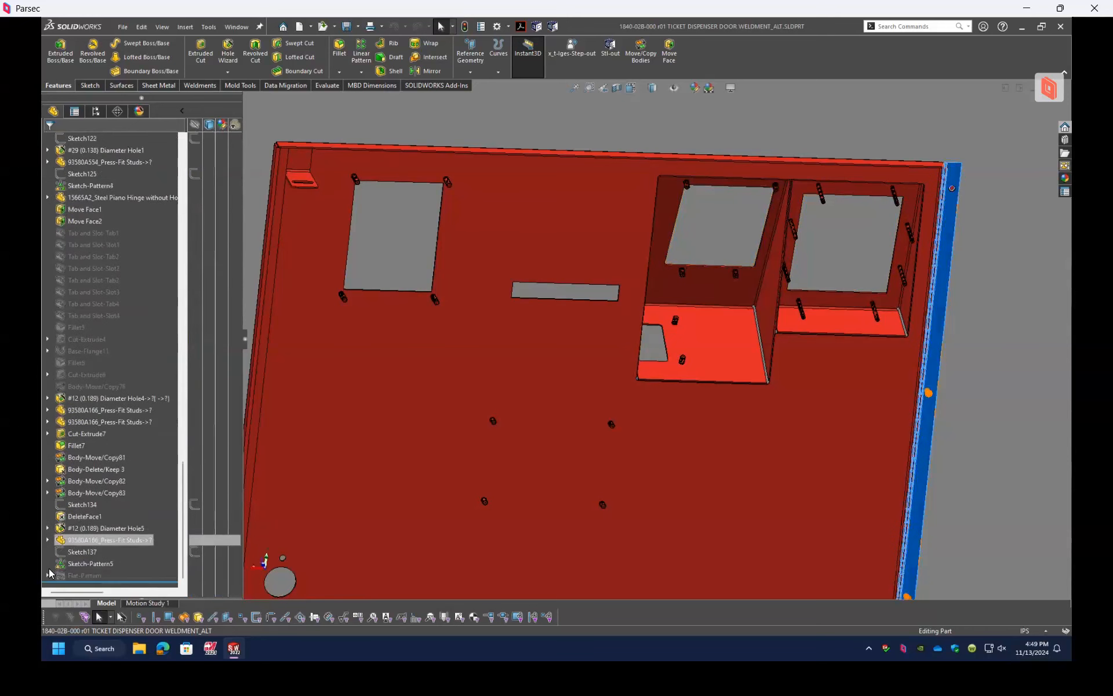
scroll(76, 574, down, 2)
click(49, 575)
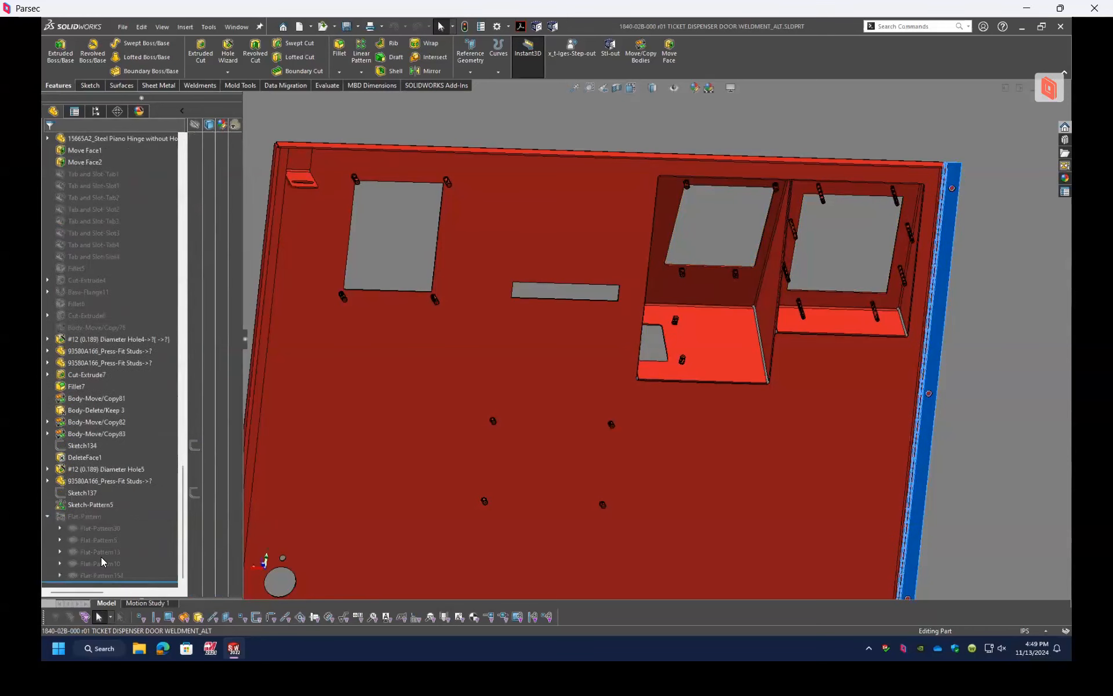
click(87, 541)
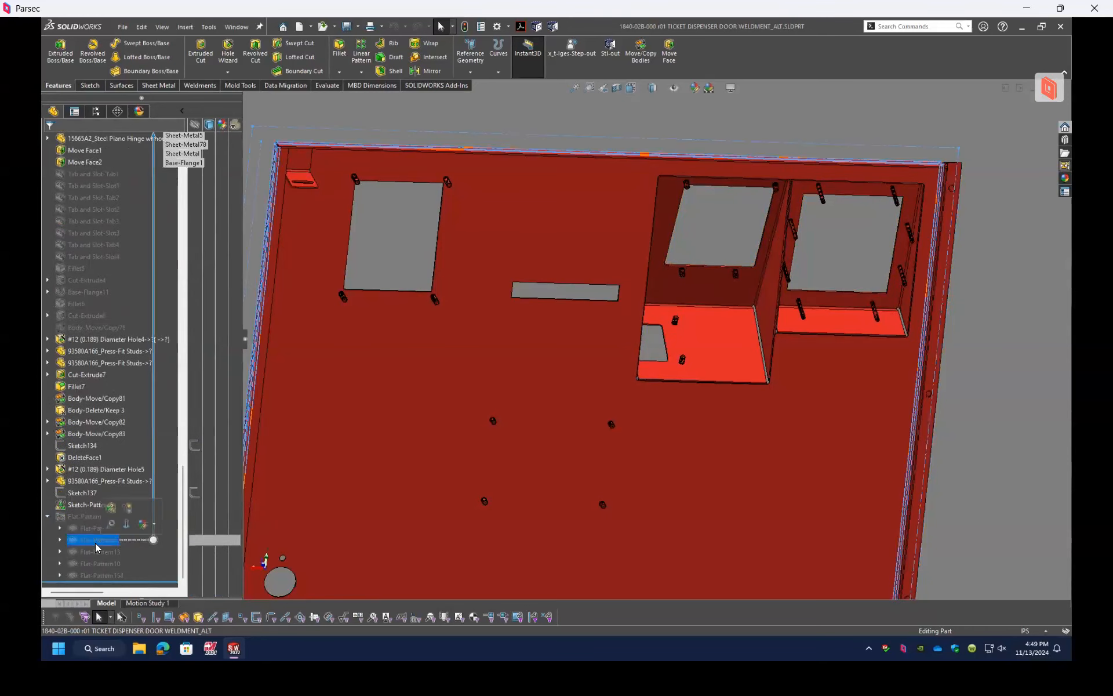
click(60, 539)
right_click(98, 492)
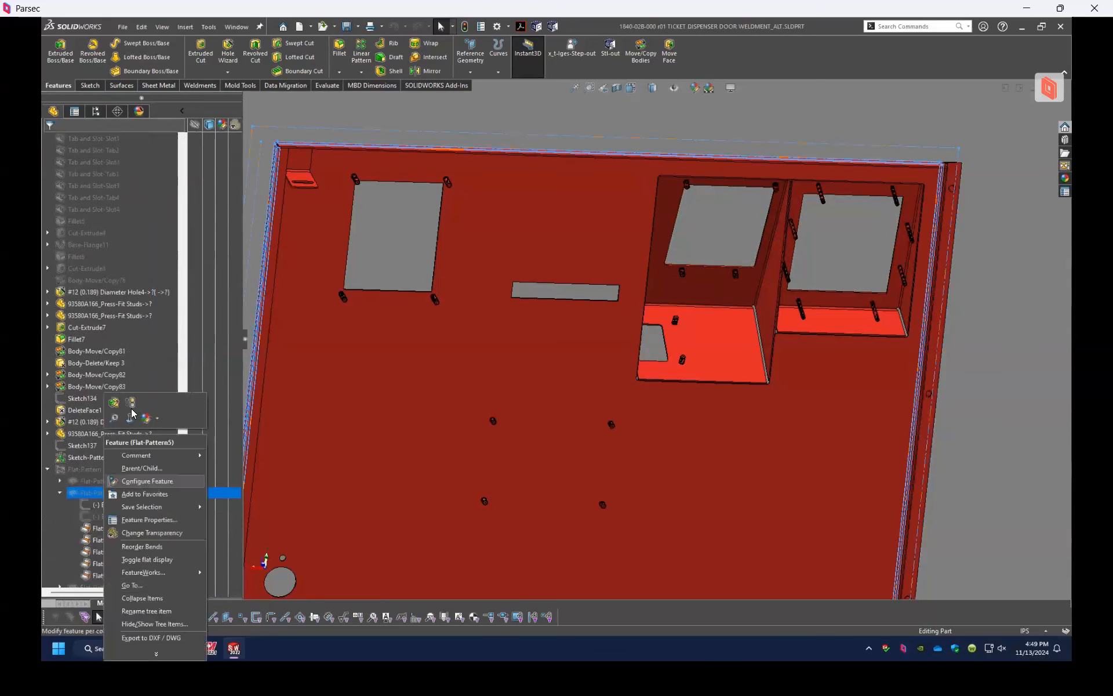
click(132, 412)
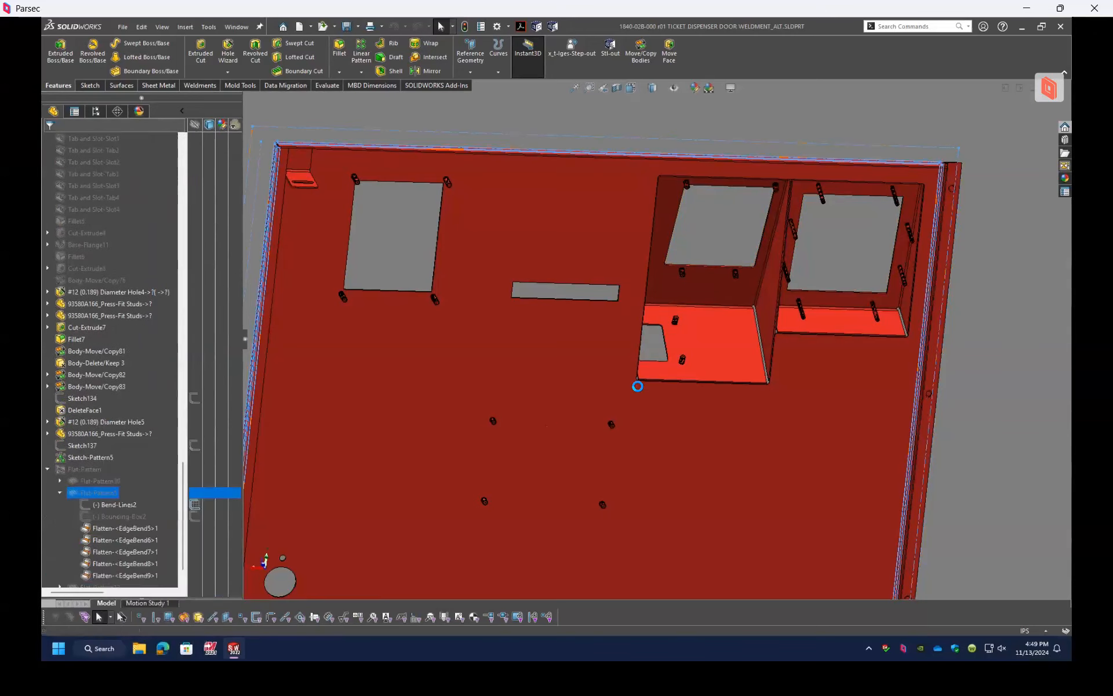
Step: Examine the flattened door panel face-on and highlight its face
scroll(717, 341, up, 5)
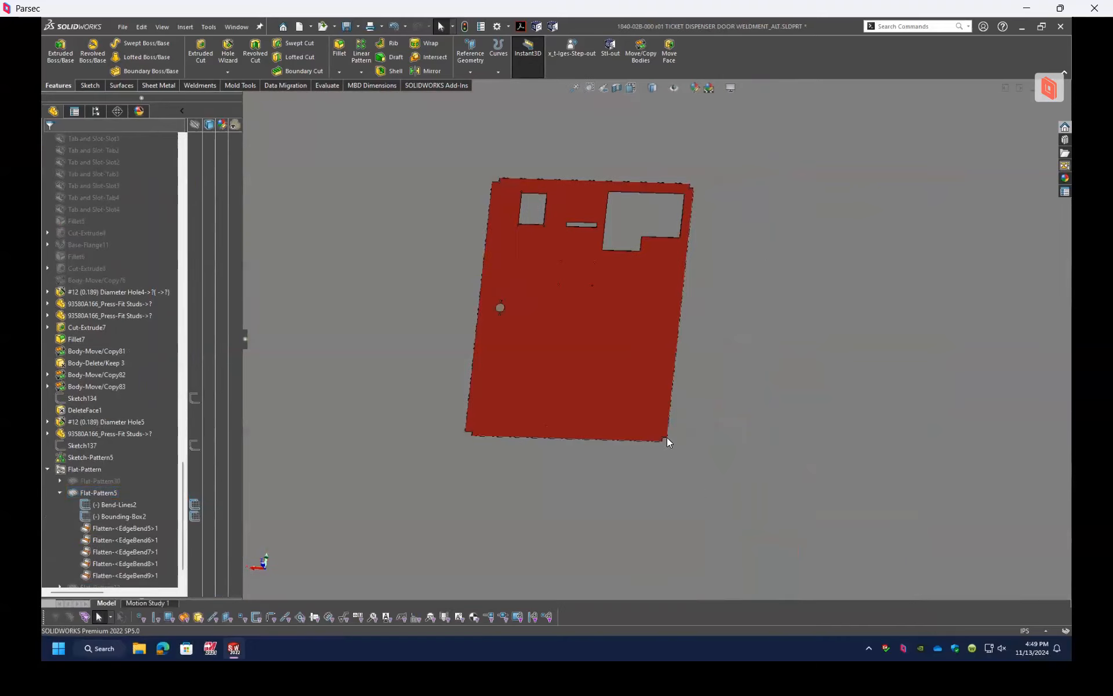
mouse_move(633, 273)
middle_down()
mouse_move(641, 253)
mouse_move(651, 263)
middle_up()
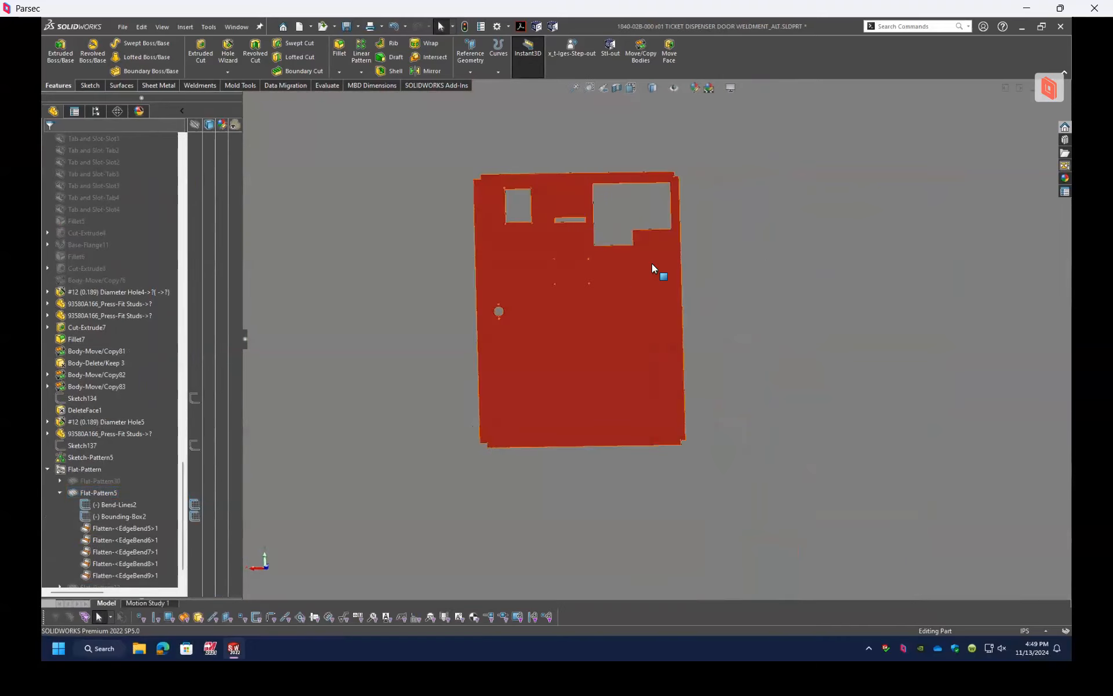
scroll(598, 284, down, 3)
scroll(608, 288, up, 1)
click(614, 283)
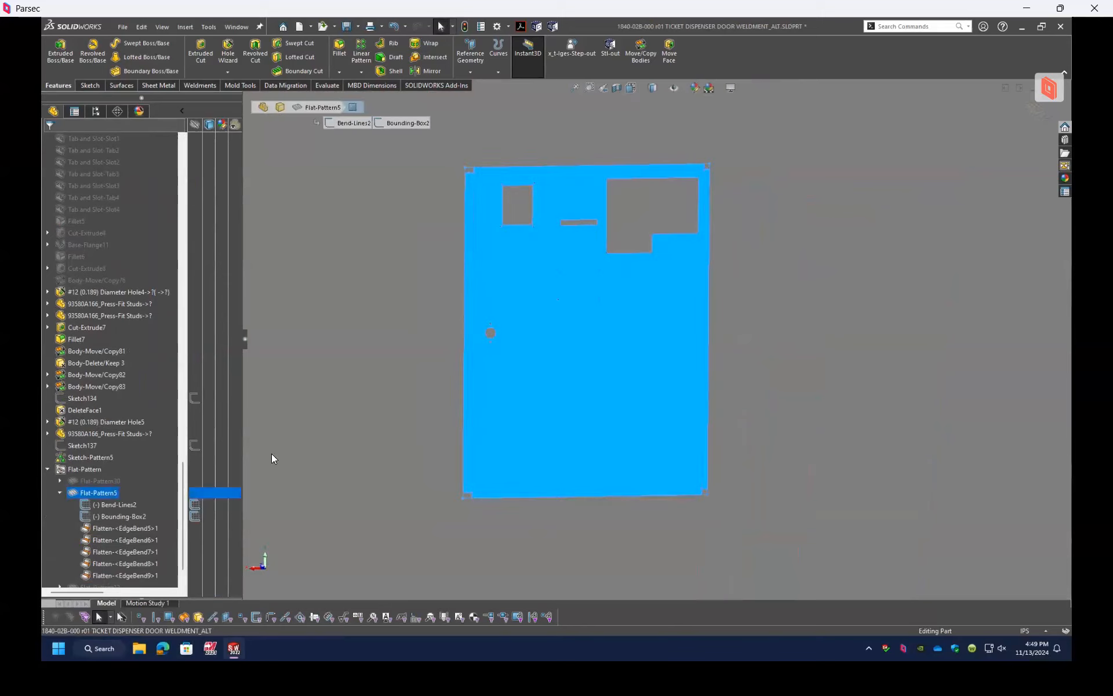
Step: Suppress Flat-Pattern5 to refold the door panel, and collapse all items in the feature tree
right_click(107, 496)
click(137, 412)
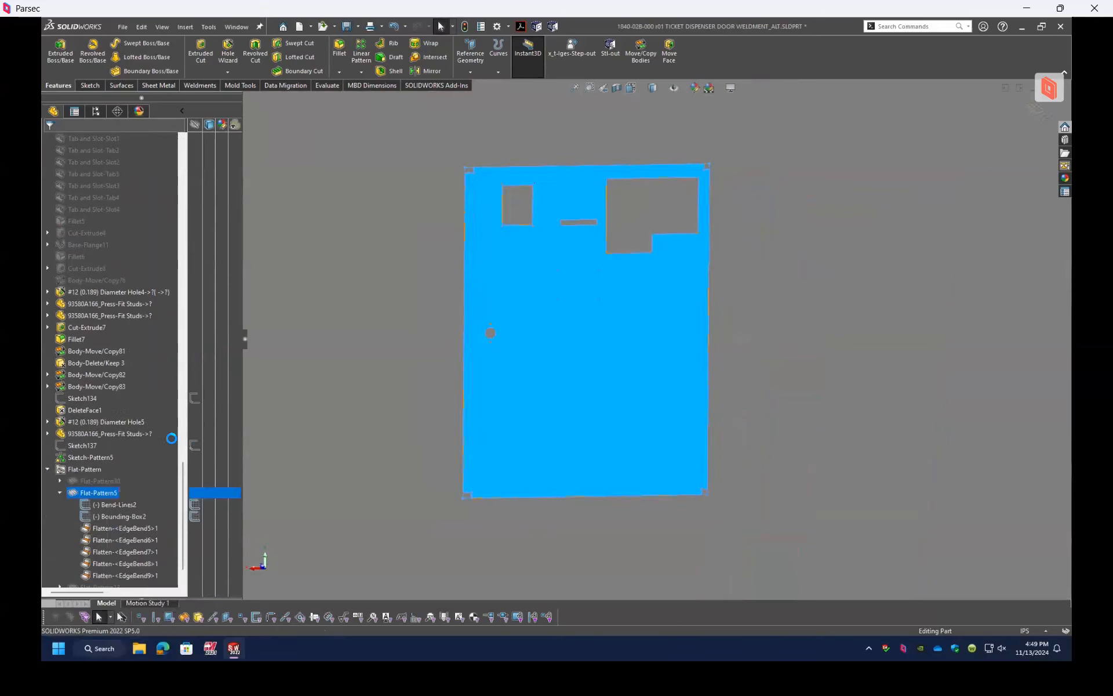
scroll(603, 263, down, 3)
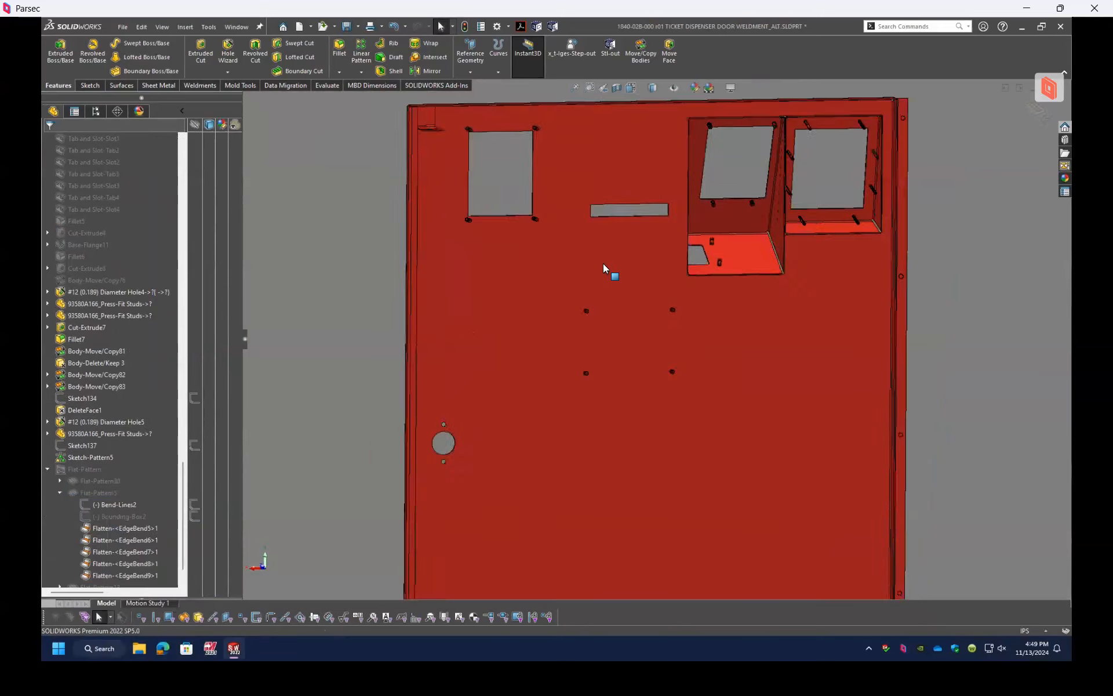
right_click(138, 479)
click(173, 483)
Step: Examine the refolded door weldment's inner side, from the card reader housing out to the whole door
scroll(743, 267, down, 5)
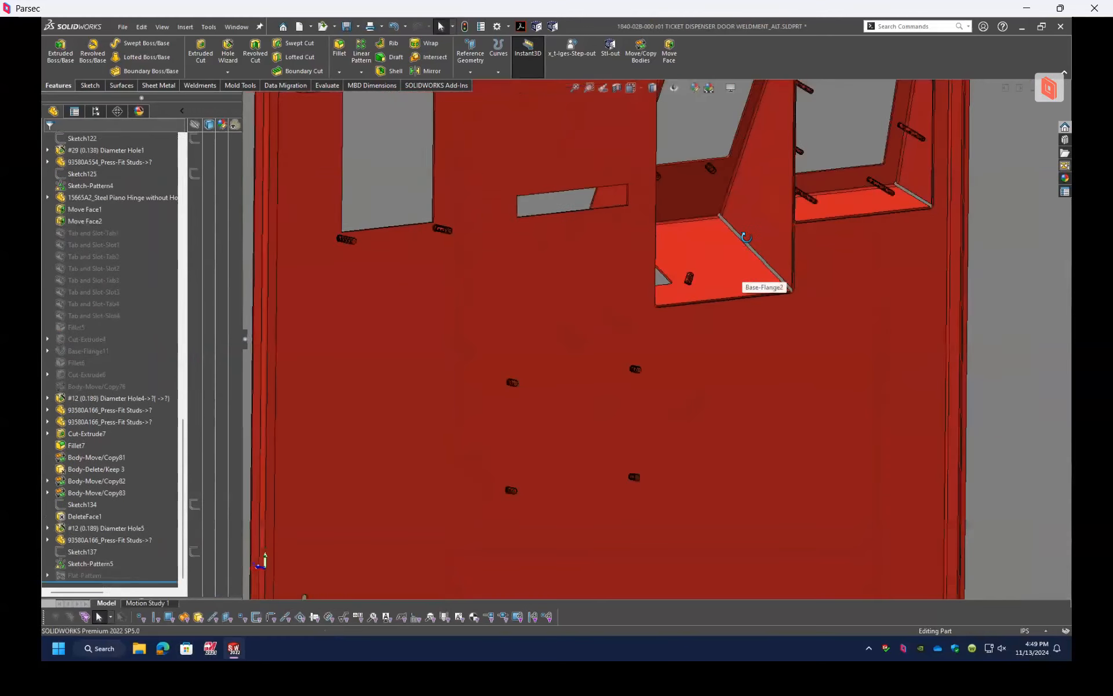
middle_drag(735, 266, 739, 314)
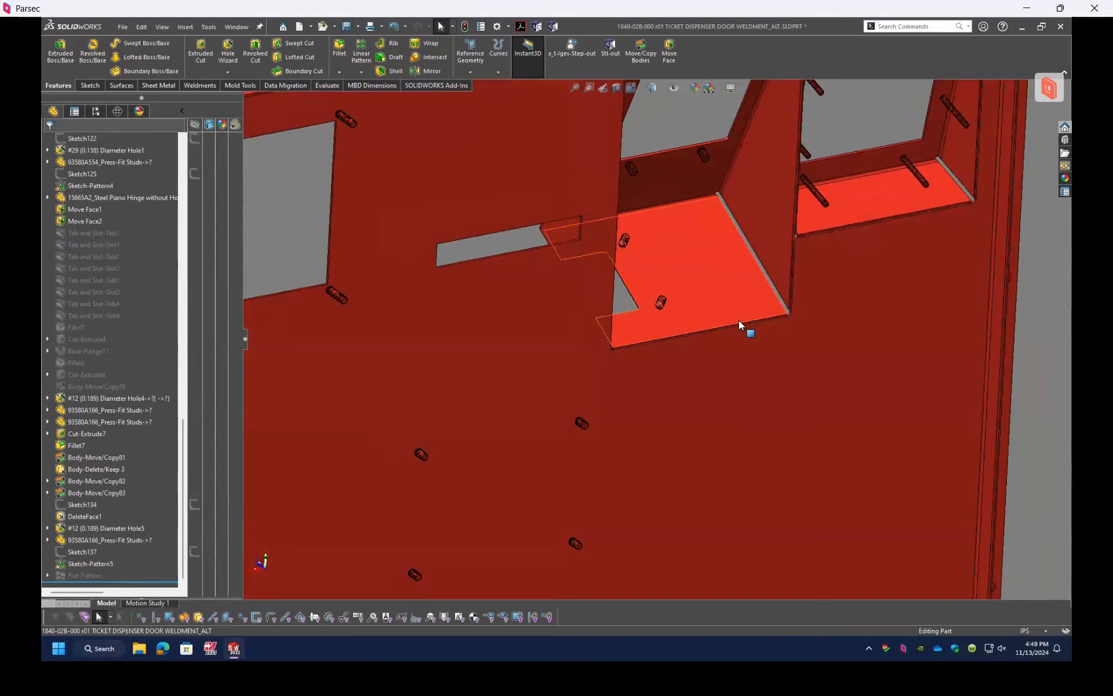
scroll(739, 320, down, 3)
scroll(736, 324, up, 10)
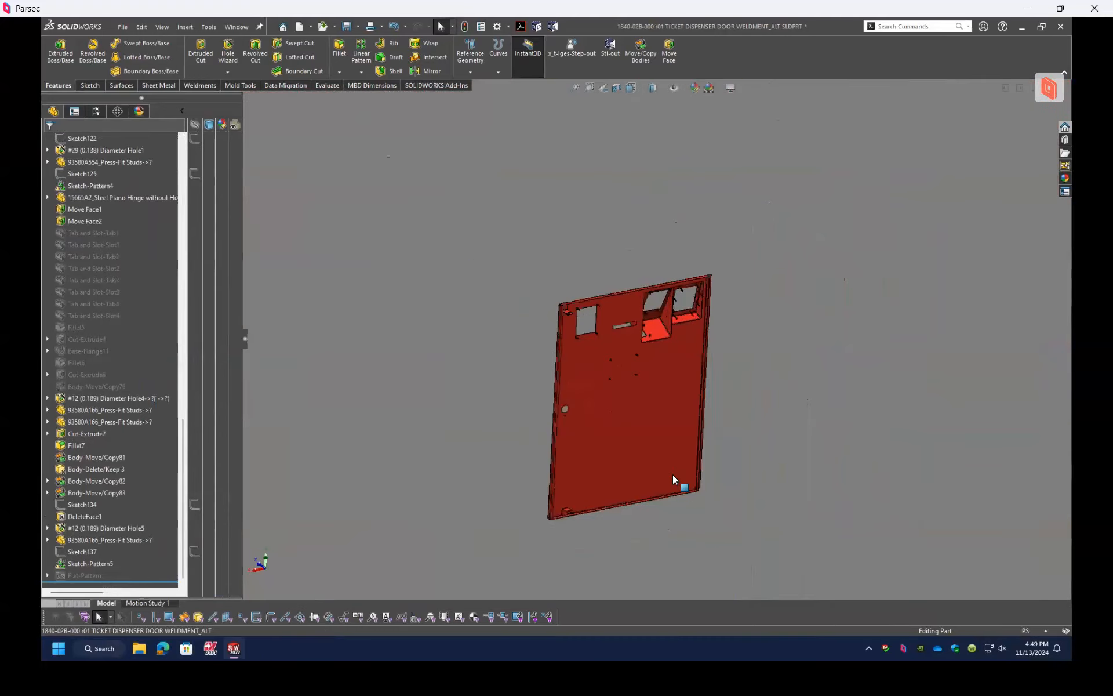
scroll(676, 479, down, 4)
scroll(618, 255, up, 3)
scroll(617, 255, down, 3)
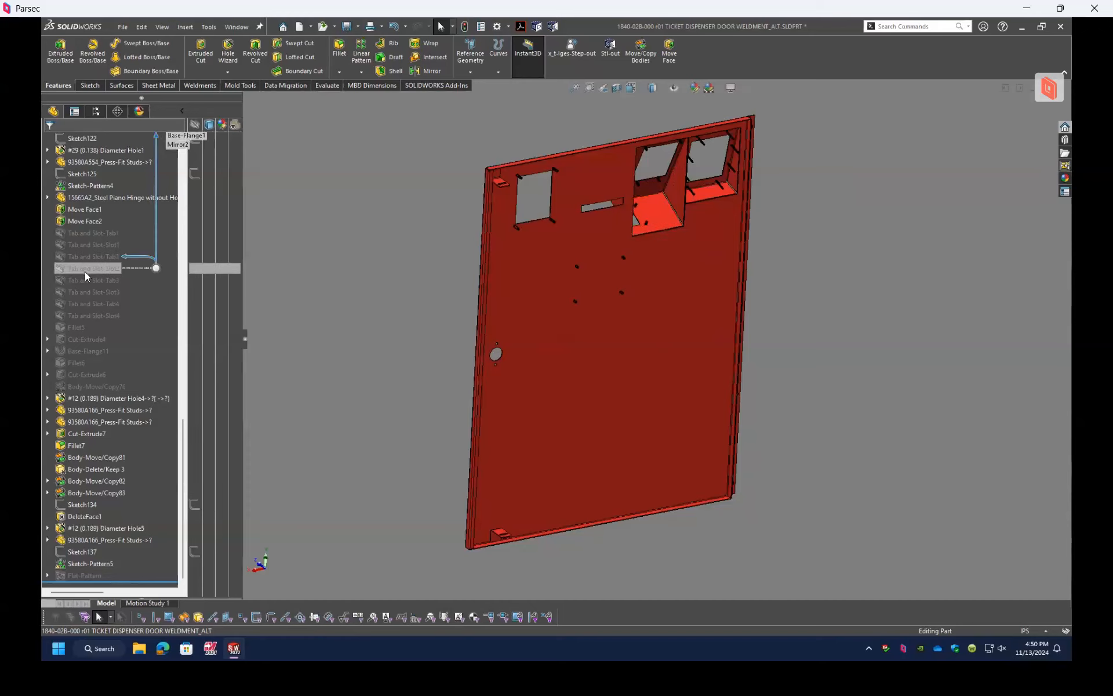
Step: Expand the part's cut list in the feature tree, and return to the 1840-02B-000 r01 TICKET DISPENSER DOOR WELDMENT drawing
scroll(114, 283, up, 10)
scroll(115, 283, up, 6)
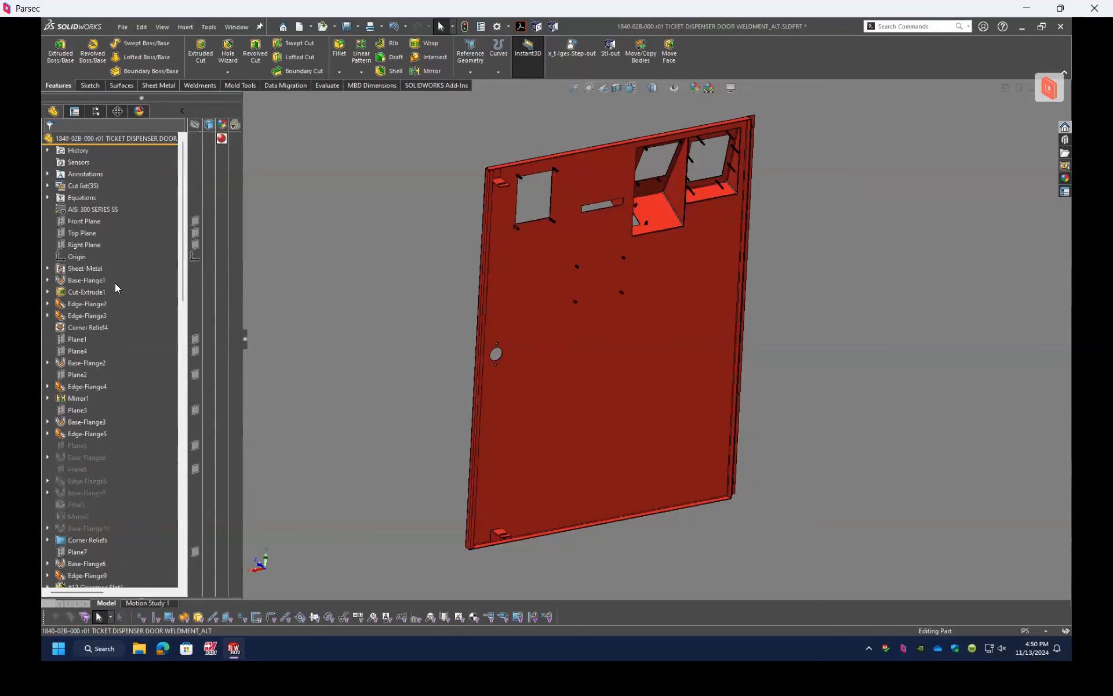
click(47, 186)
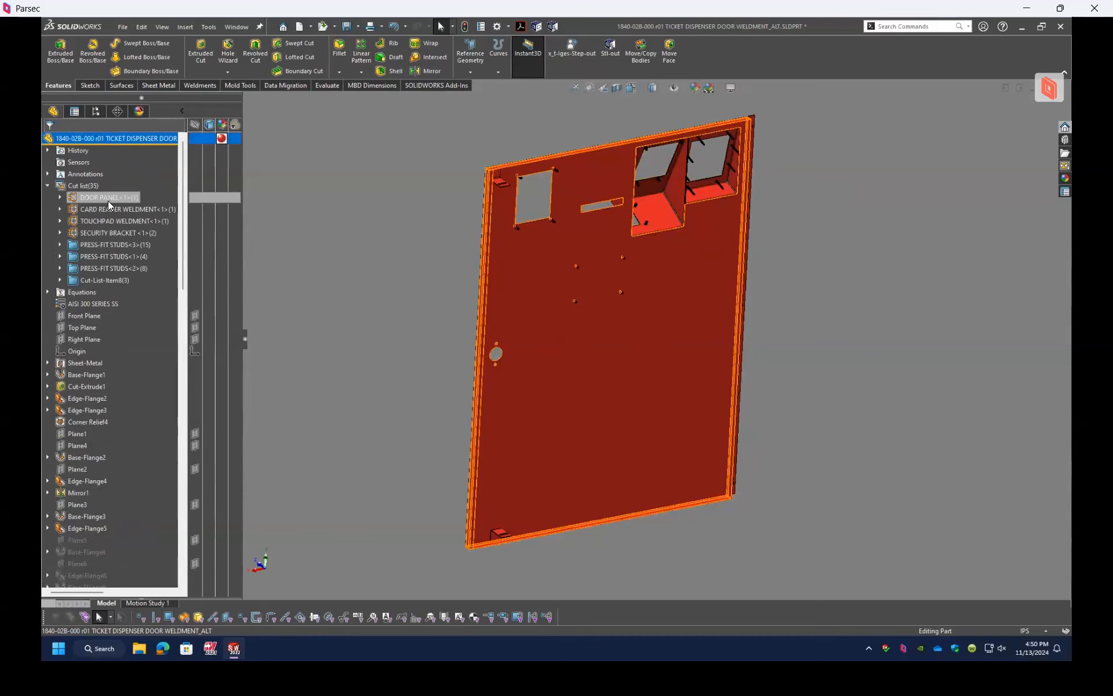
click(239, 26)
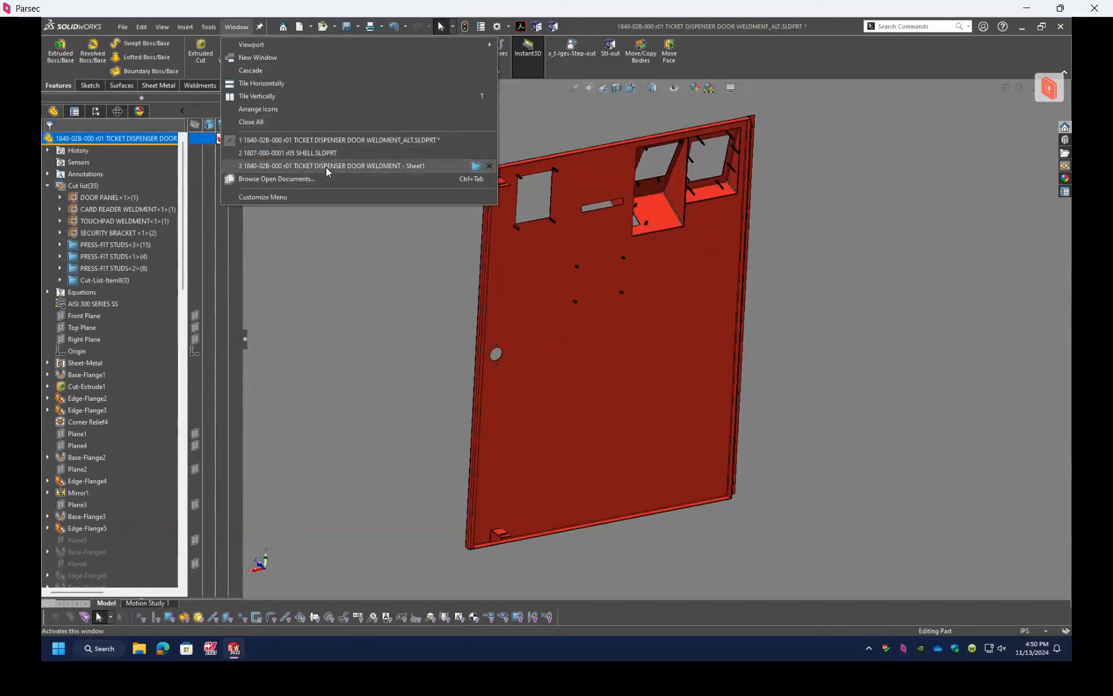
click(325, 167)
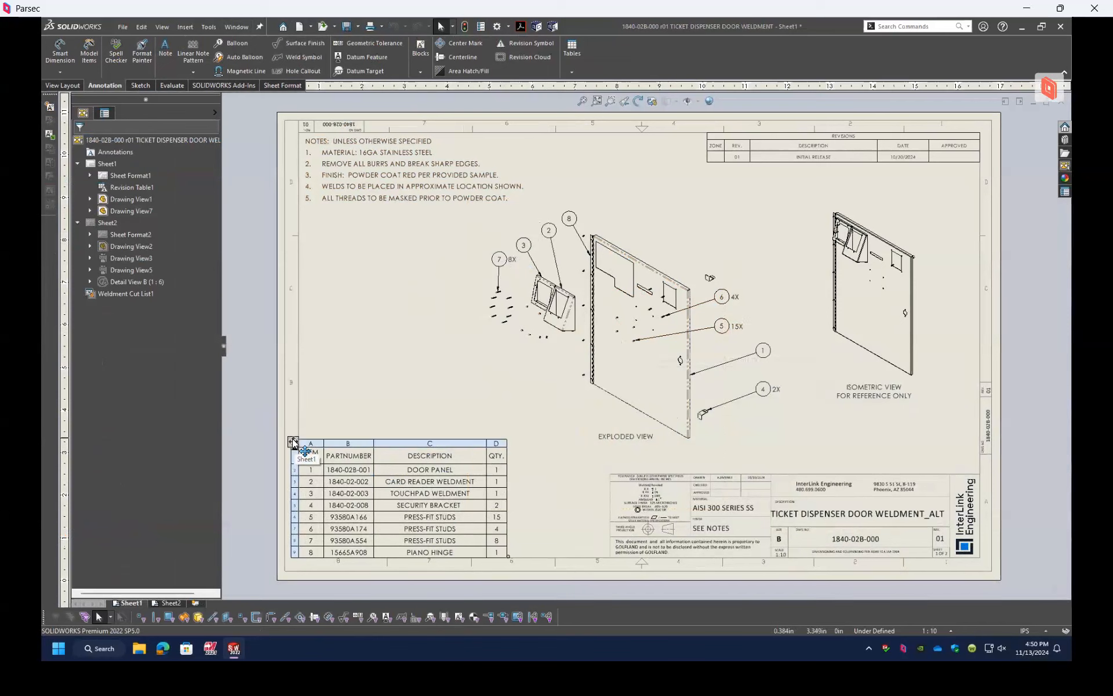
Step: Inspect the weldment cut list table and its table settings on Sheet1, and clear the selection
click(293, 441)
click(379, 347)
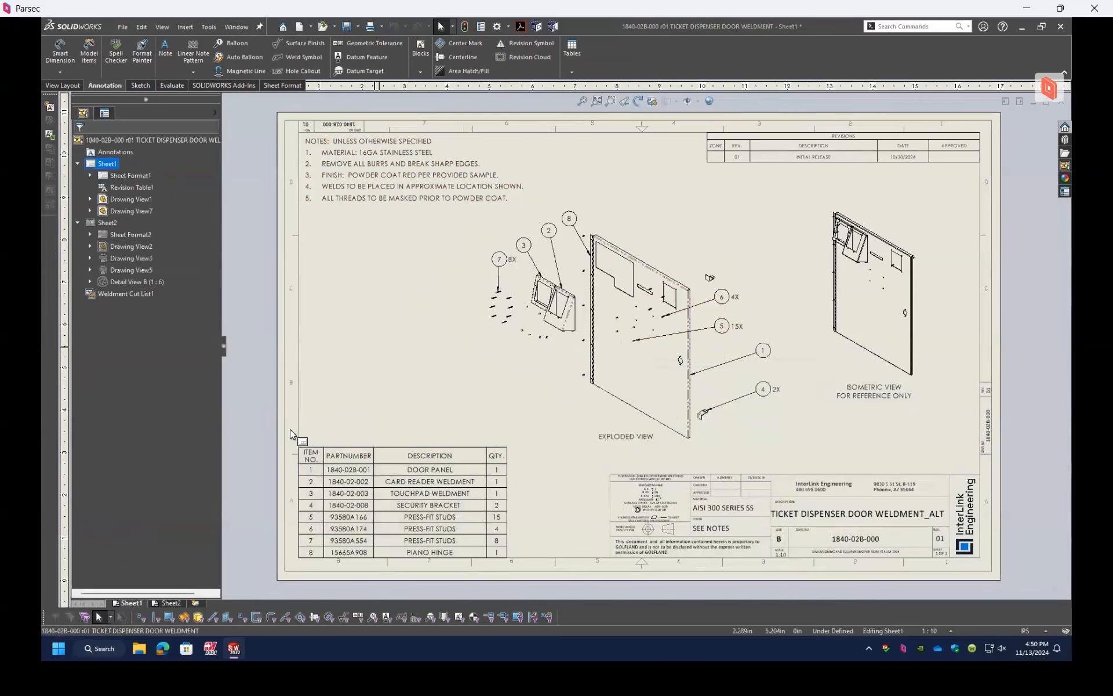
click(299, 445)
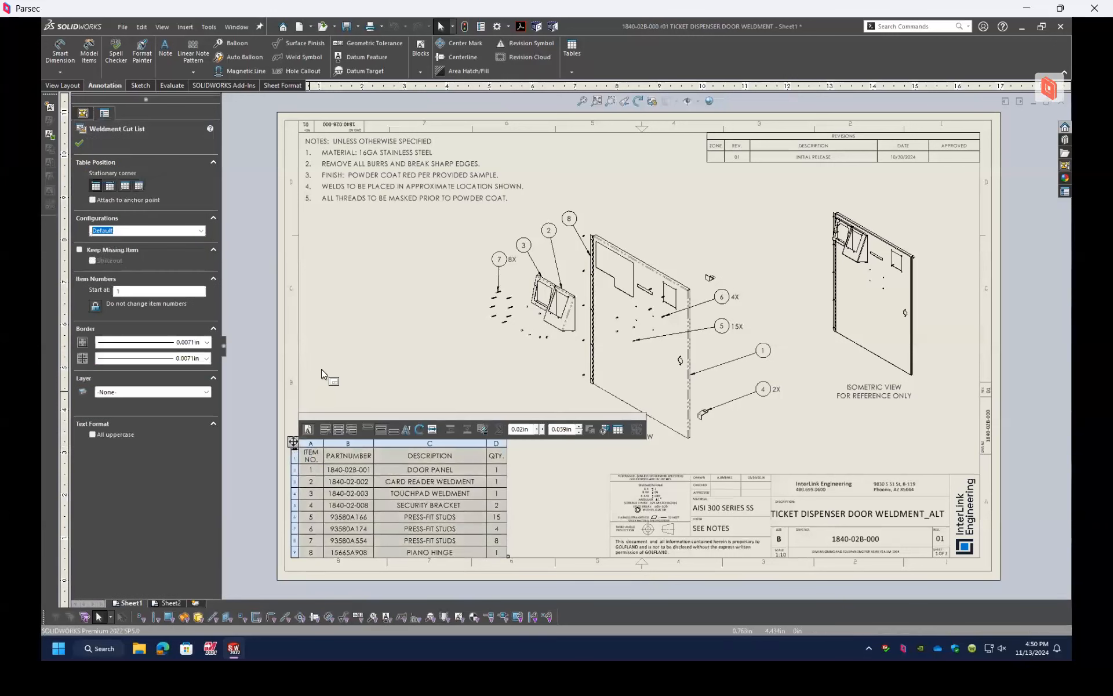
click(358, 355)
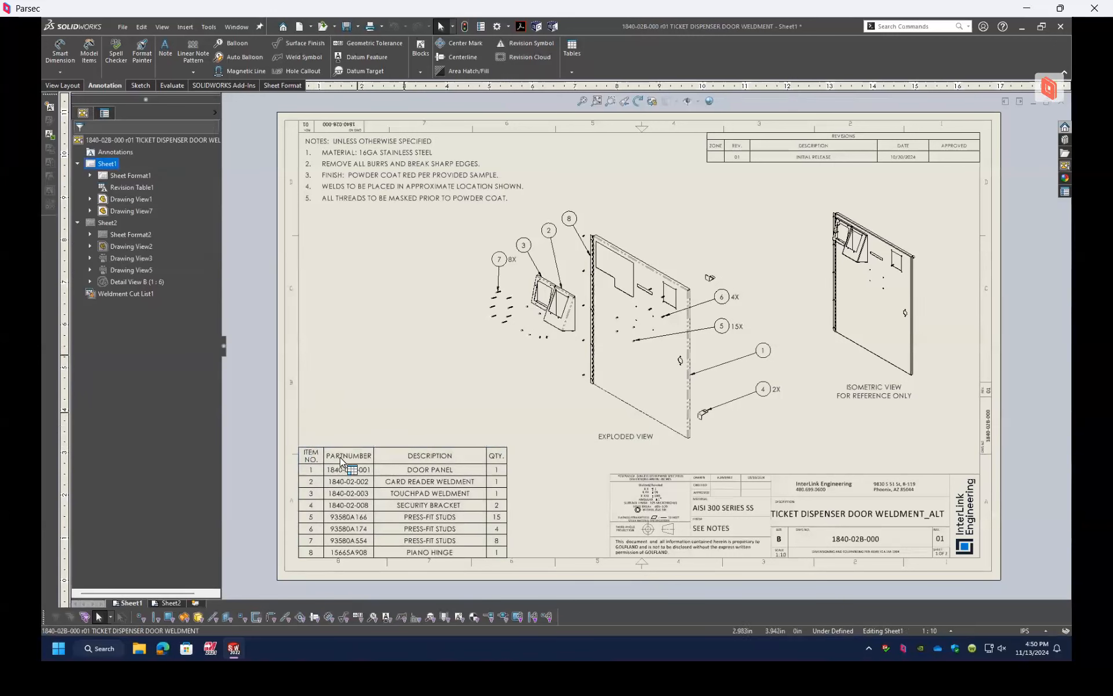
mouse_move(341, 456)
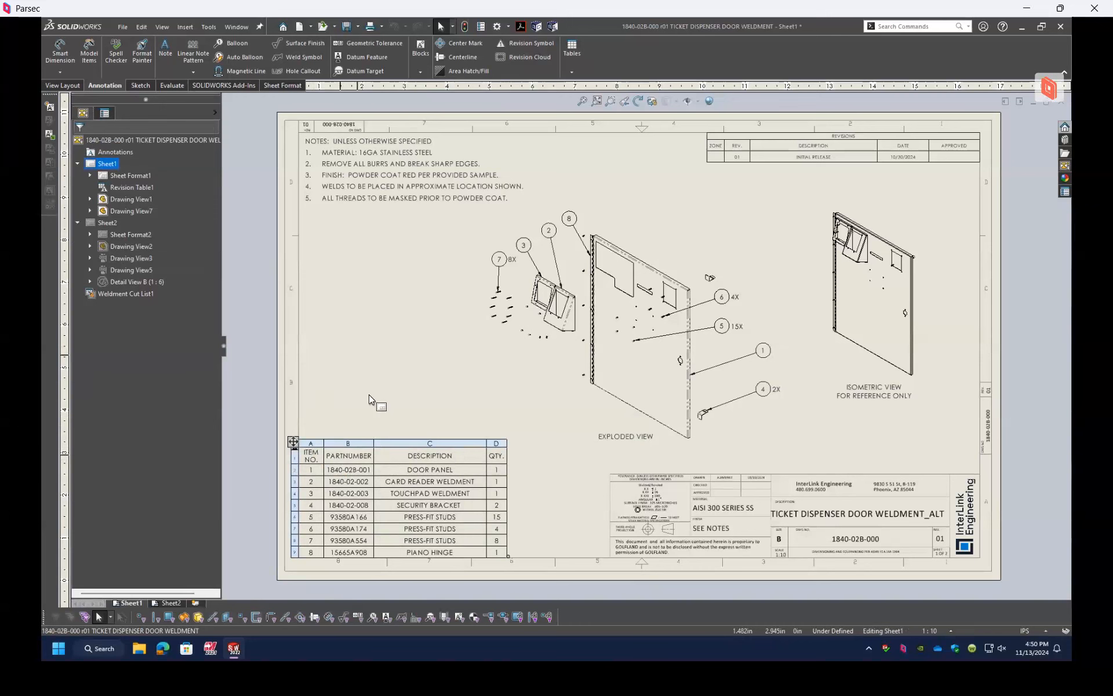
Step: Open the door weldment part from the exploded drawing view, and open the cut-list properties of the SECURITY BRACKET item
right_click(667, 212)
click(676, 198)
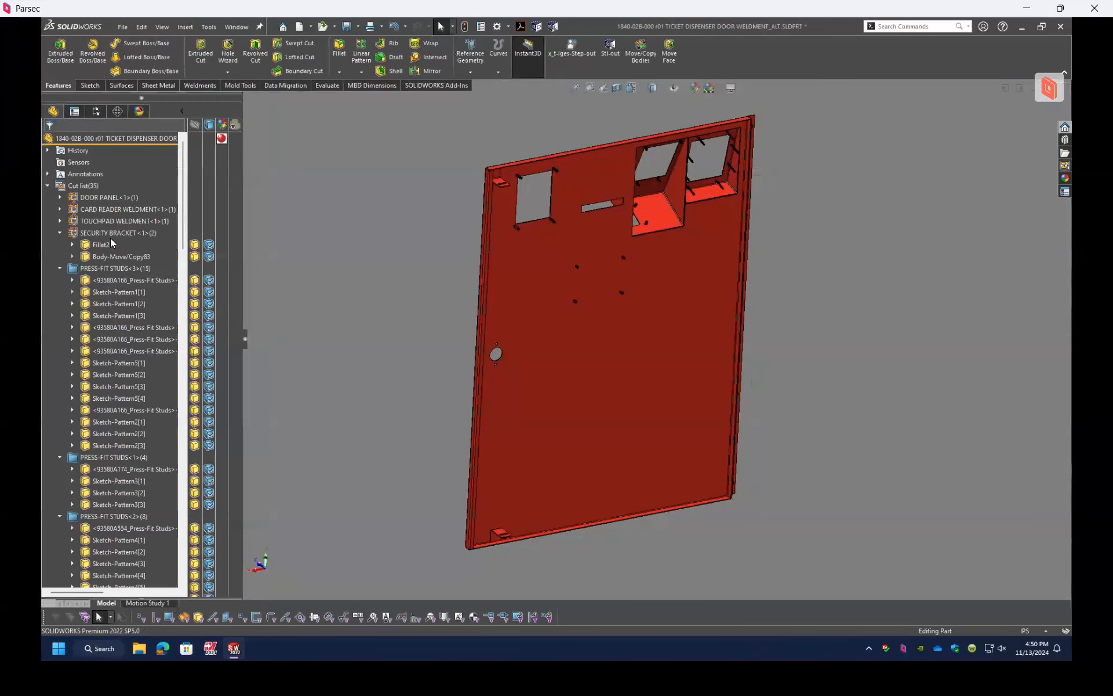
right_click(106, 232)
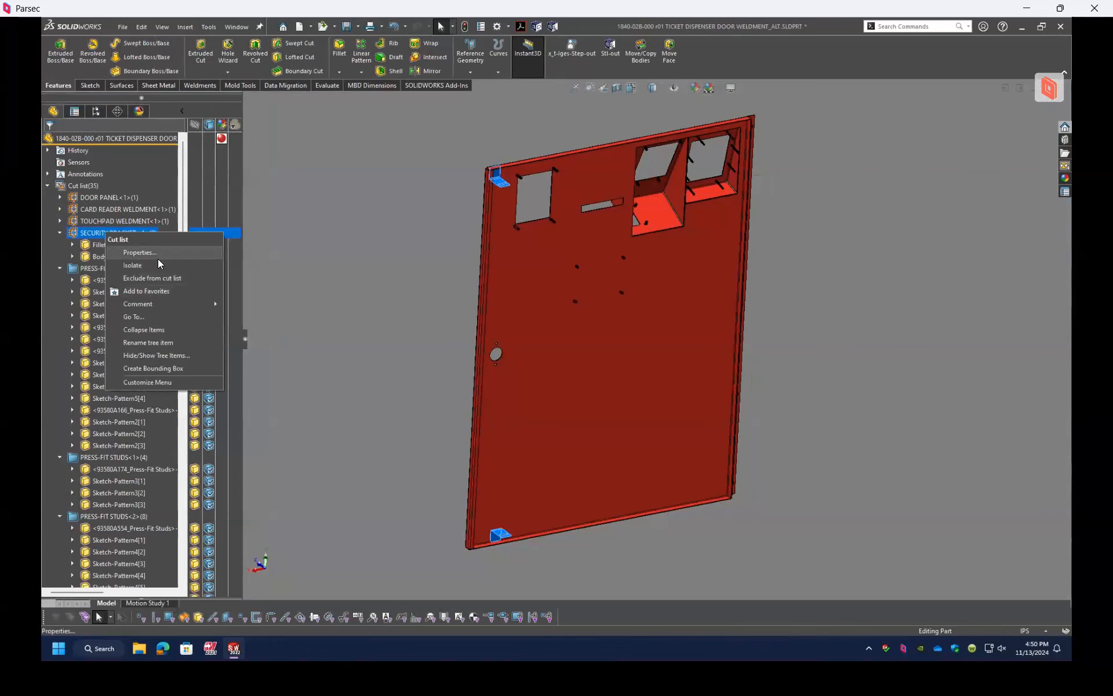
click(277, 210)
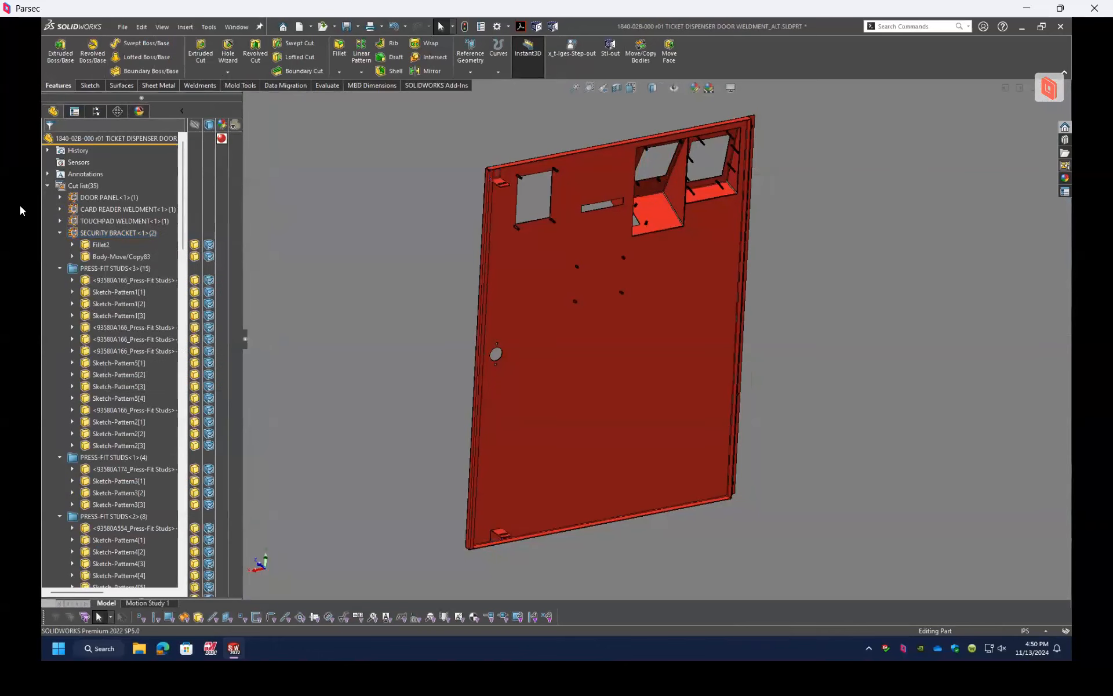
right_click(111, 233)
click(150, 250)
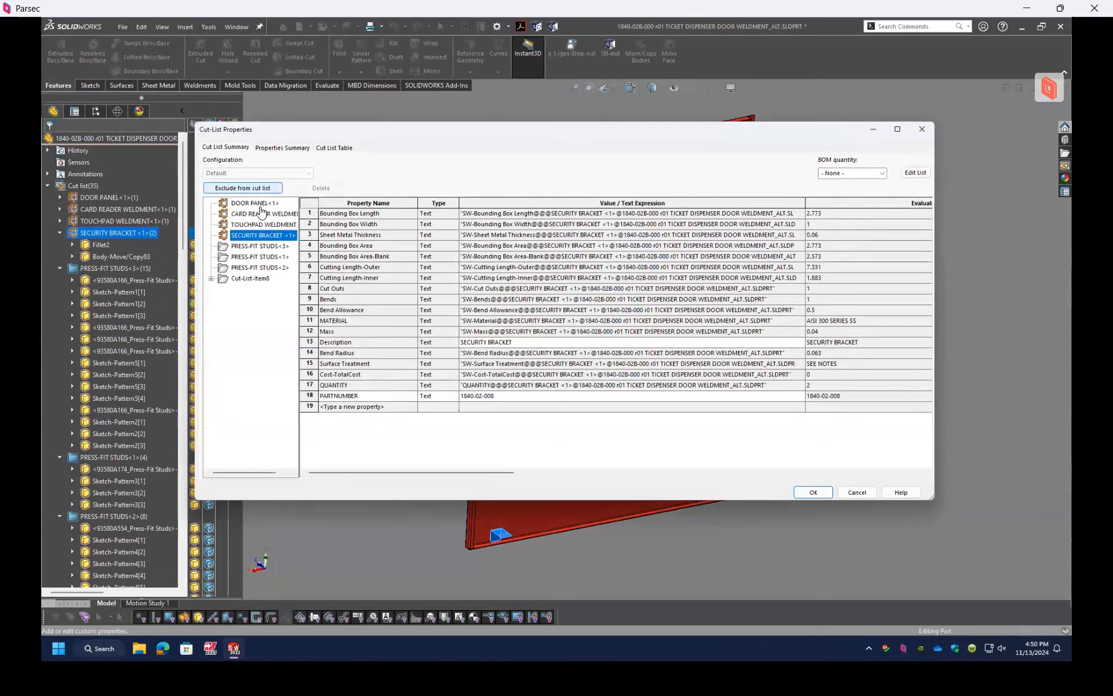
Step: Compare the evaluated cut-list properties of the touchpad weldment, security bracket and first press-fit studs items
click(251, 224)
key(Up)
key(Up)
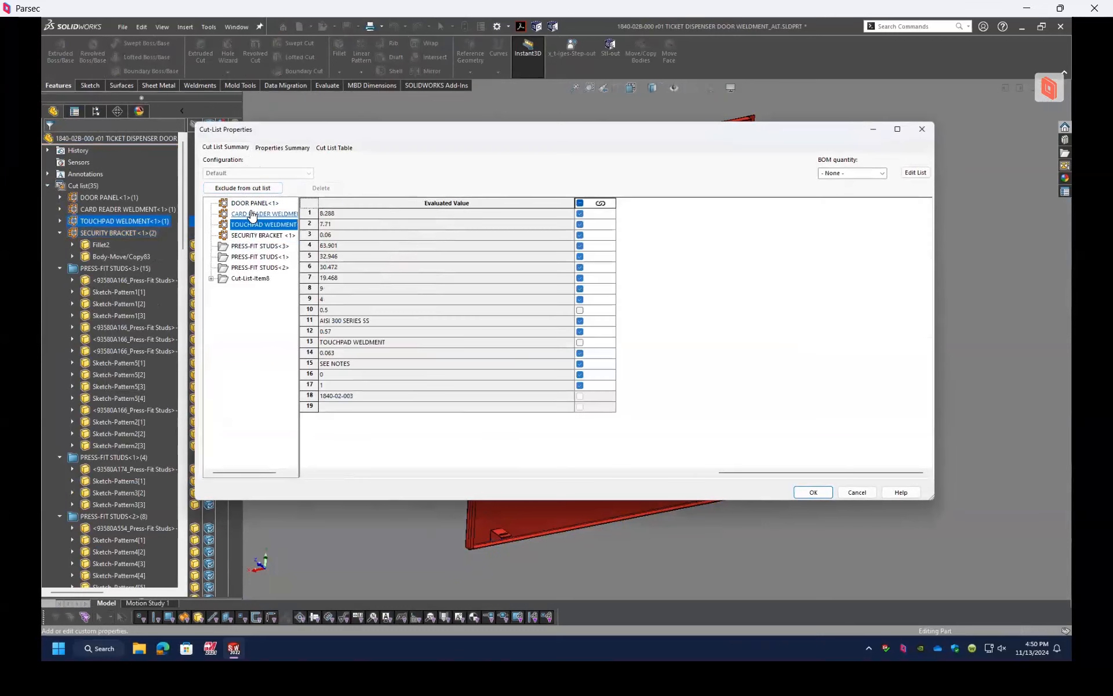
click(246, 236)
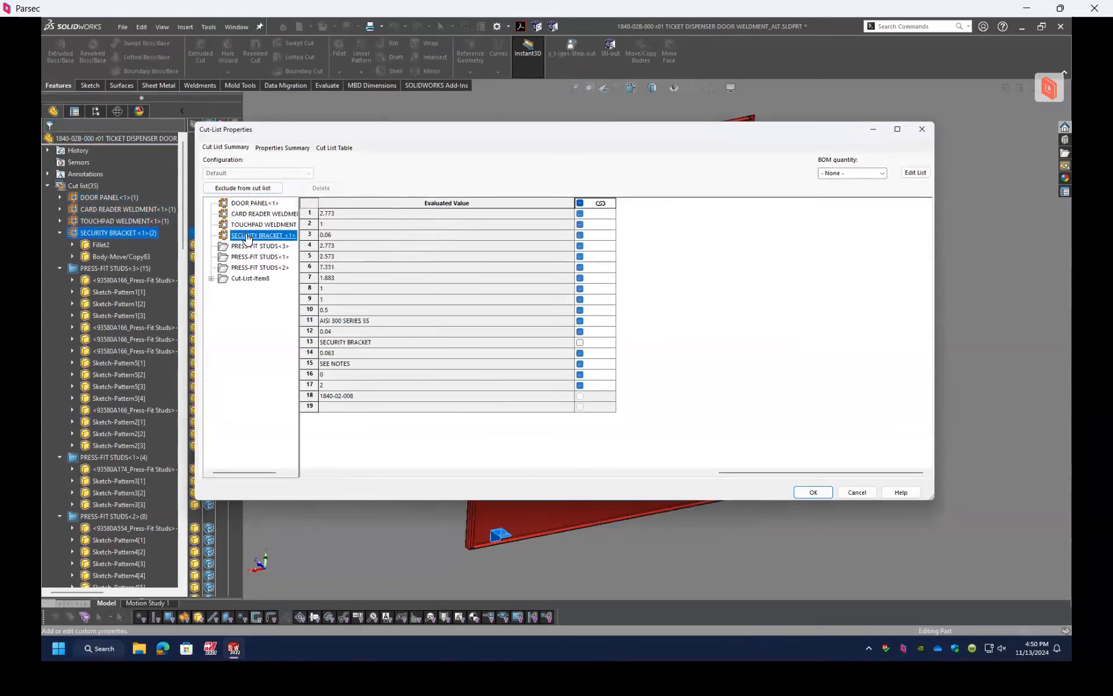
click(245, 247)
click(244, 235)
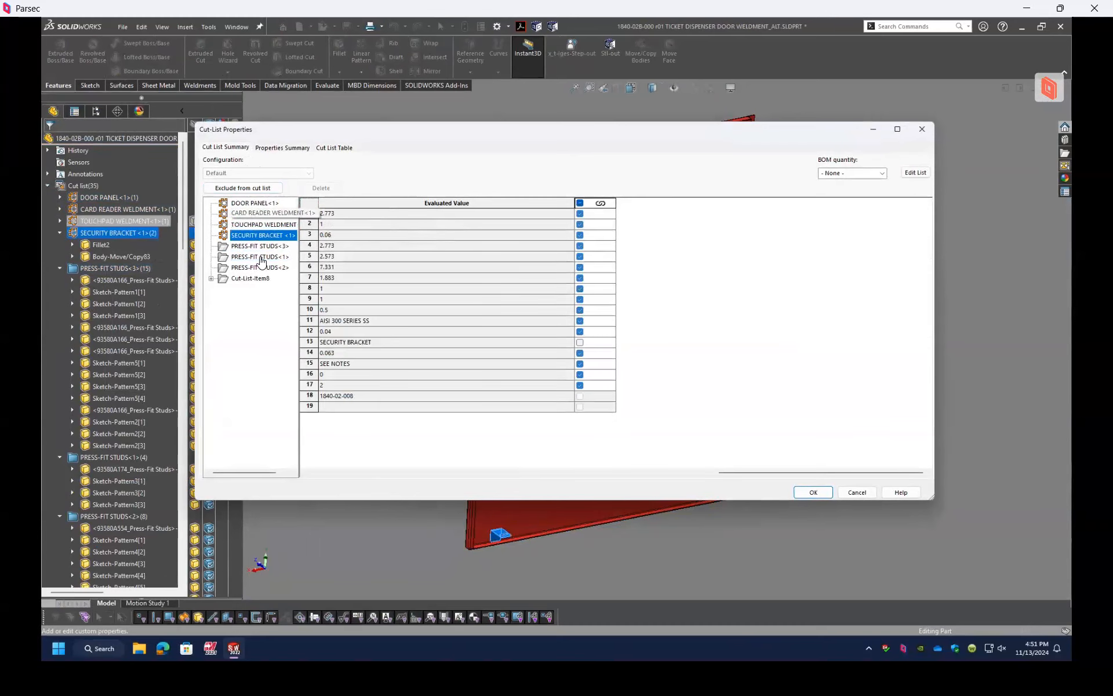
Step: Review the bounding box area, bounding box length, inner cutting length and material across all cut-list items, plus the cut list table preview
click(283, 149)
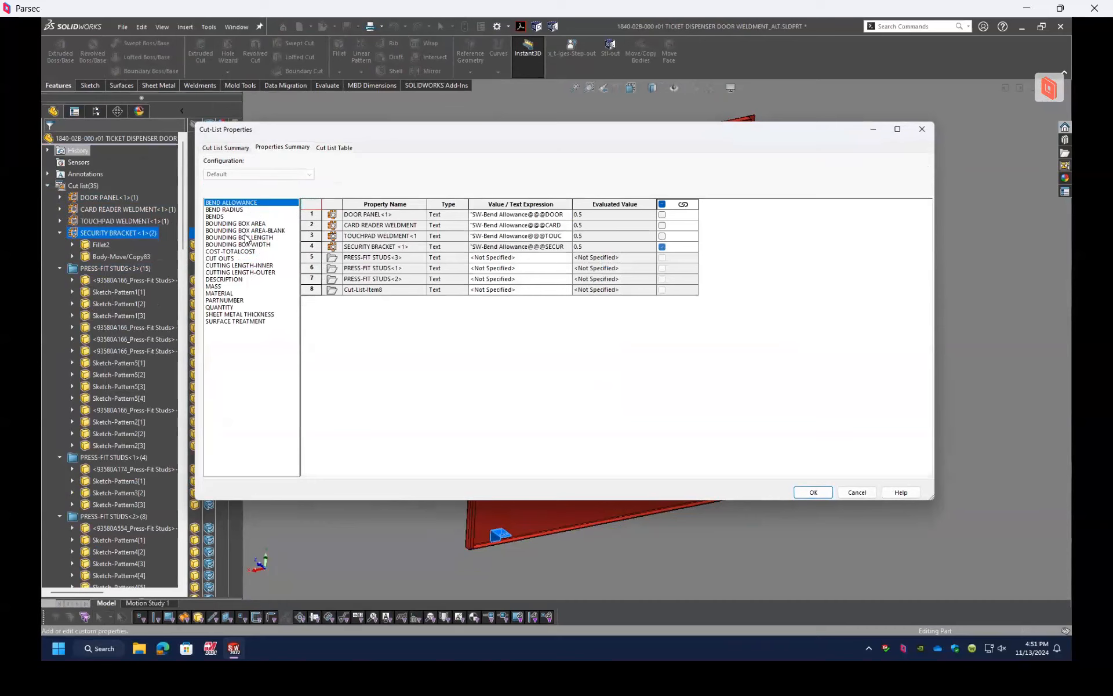
click(233, 224)
click(238, 238)
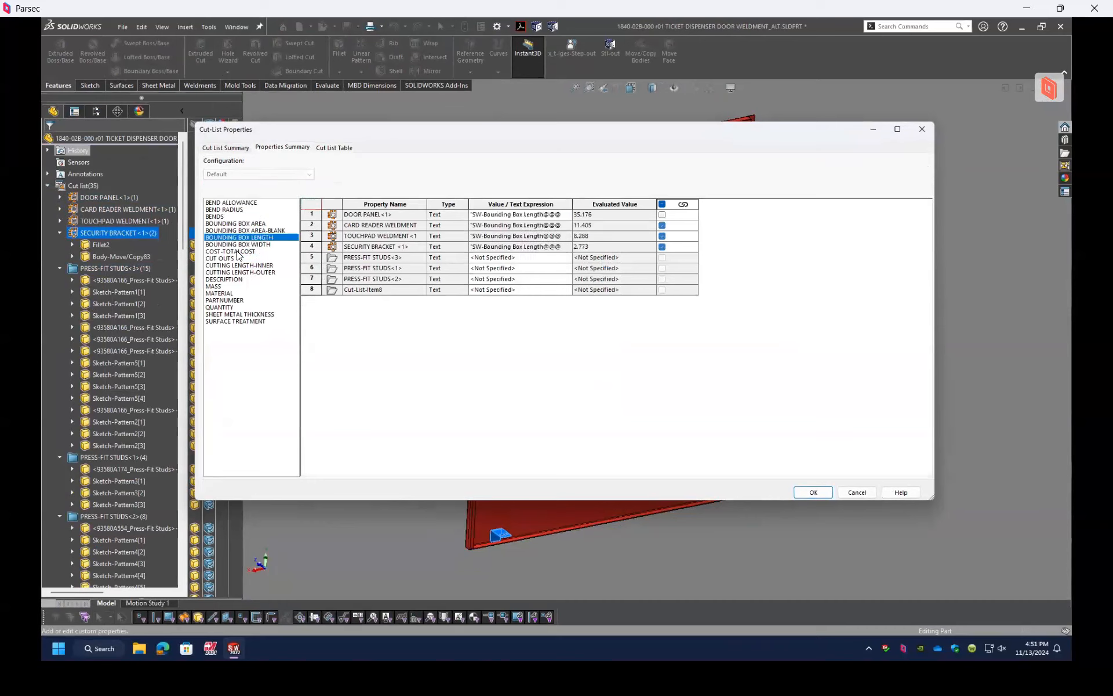
click(237, 266)
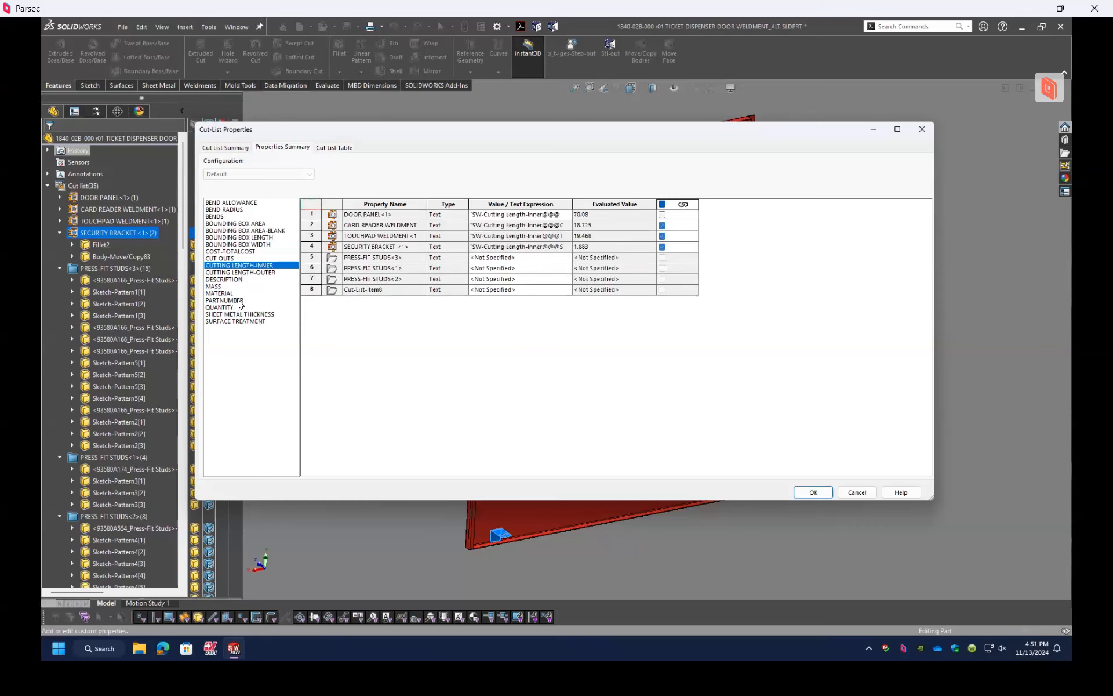
click(234, 293)
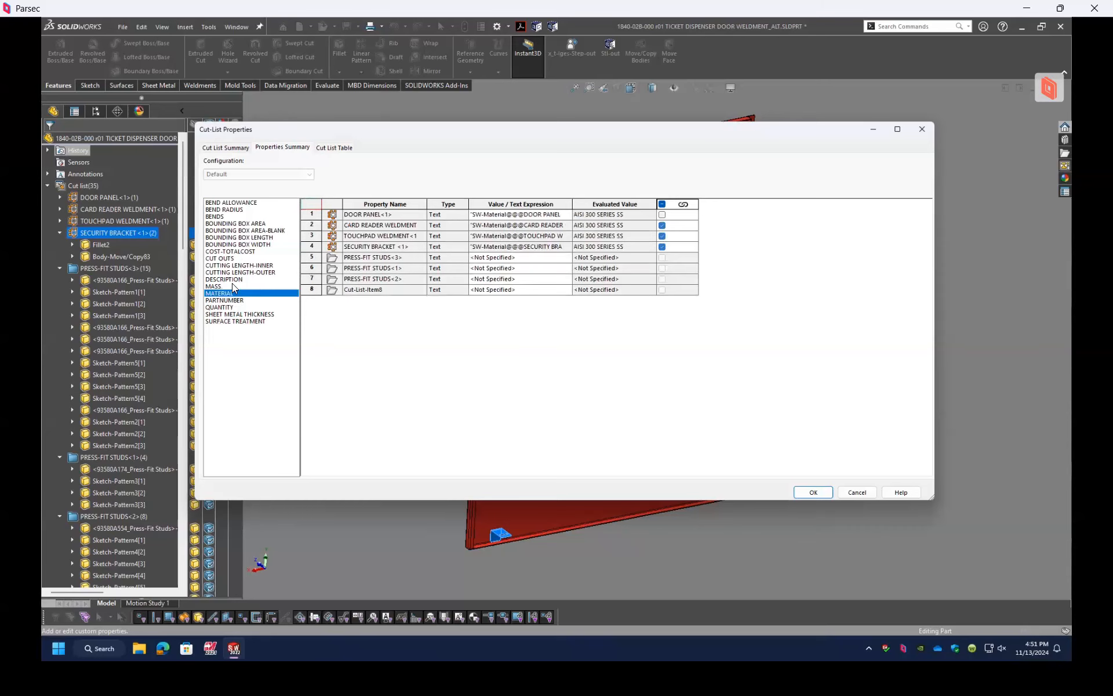
click(334, 148)
Step: Expand Cut-List-Item8 in the cut list summary, review the PRESS-FIT STUDS<1> and CARD READER WELDMENT properties, and close the dialog
click(237, 149)
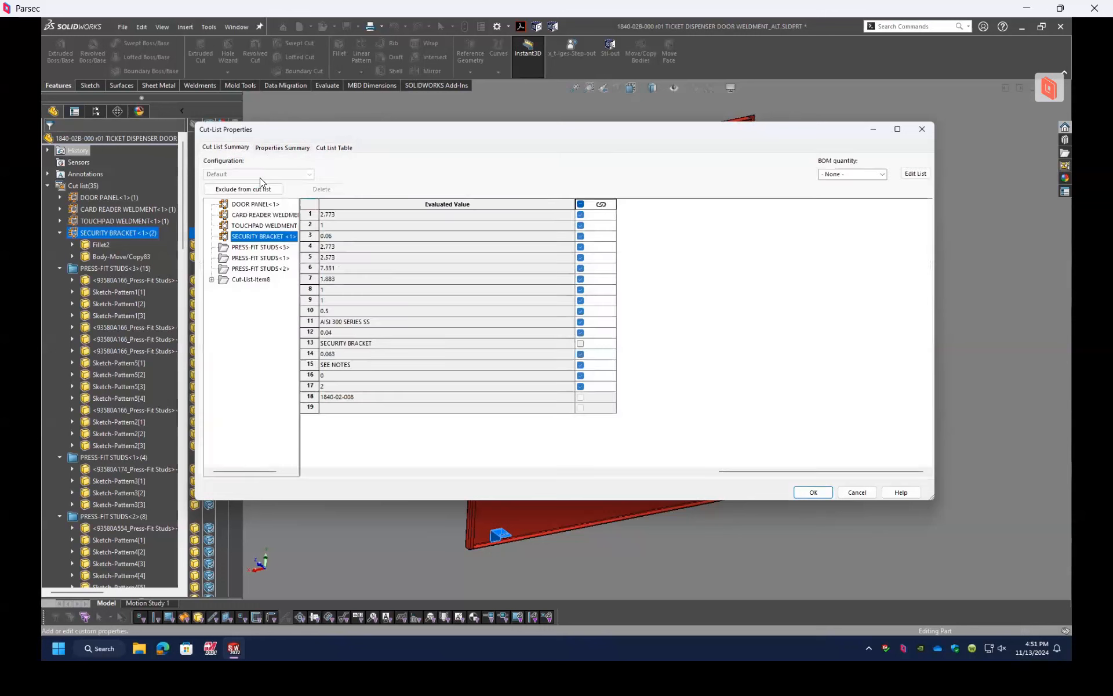
click(213, 280)
click(251, 280)
click(262, 258)
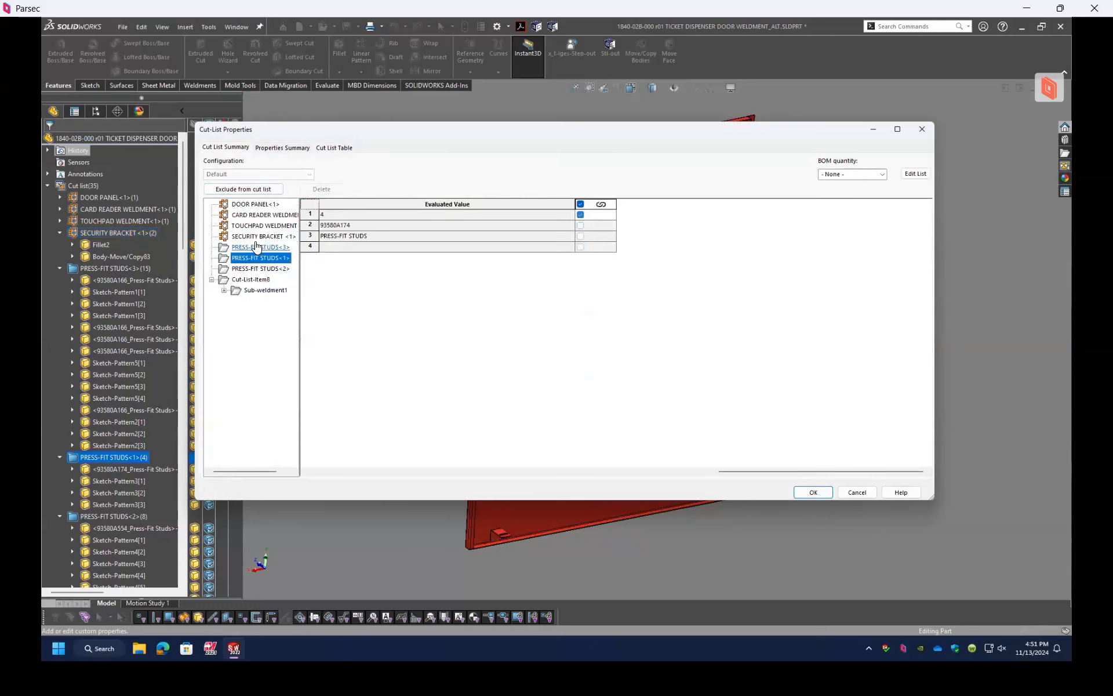
click(254, 212)
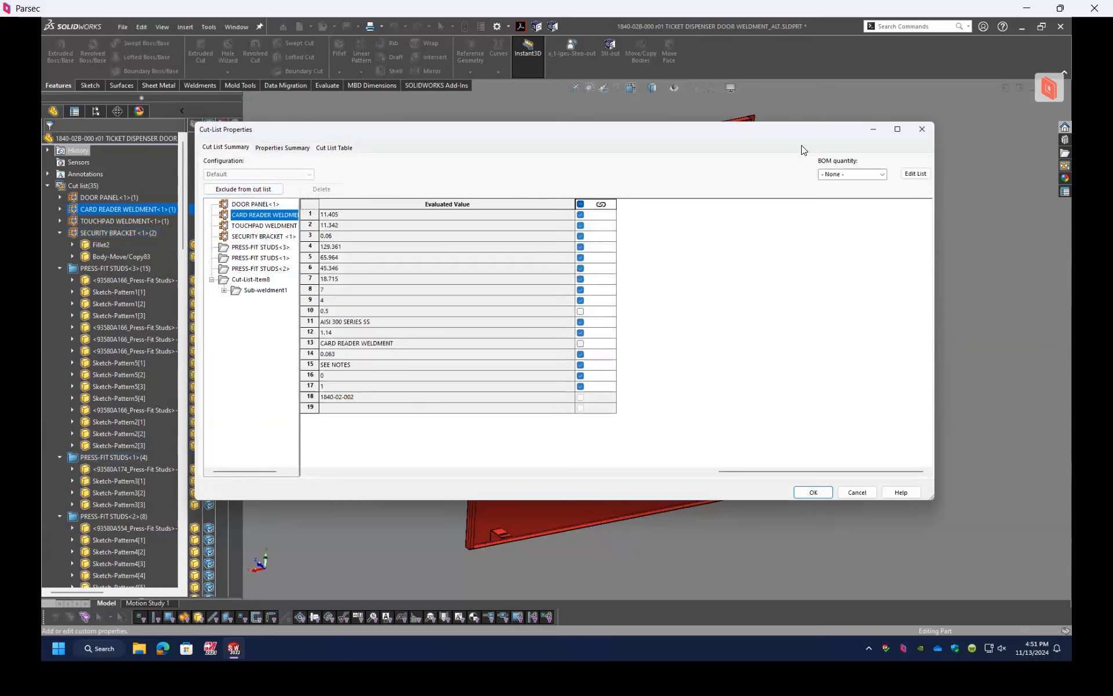
click(921, 129)
Step: Highlight the PARTNUMBER and Description rows in the CARD READER WELDMENT cut-list properties, and leave without changes
right_click(105, 213)
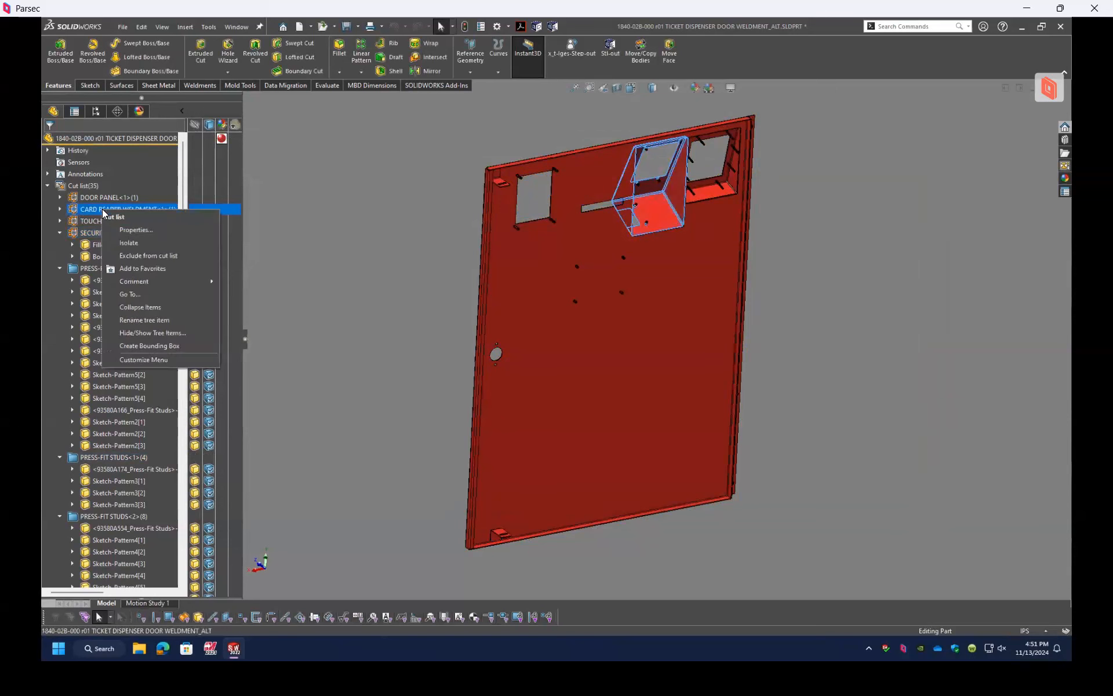
key(Return)
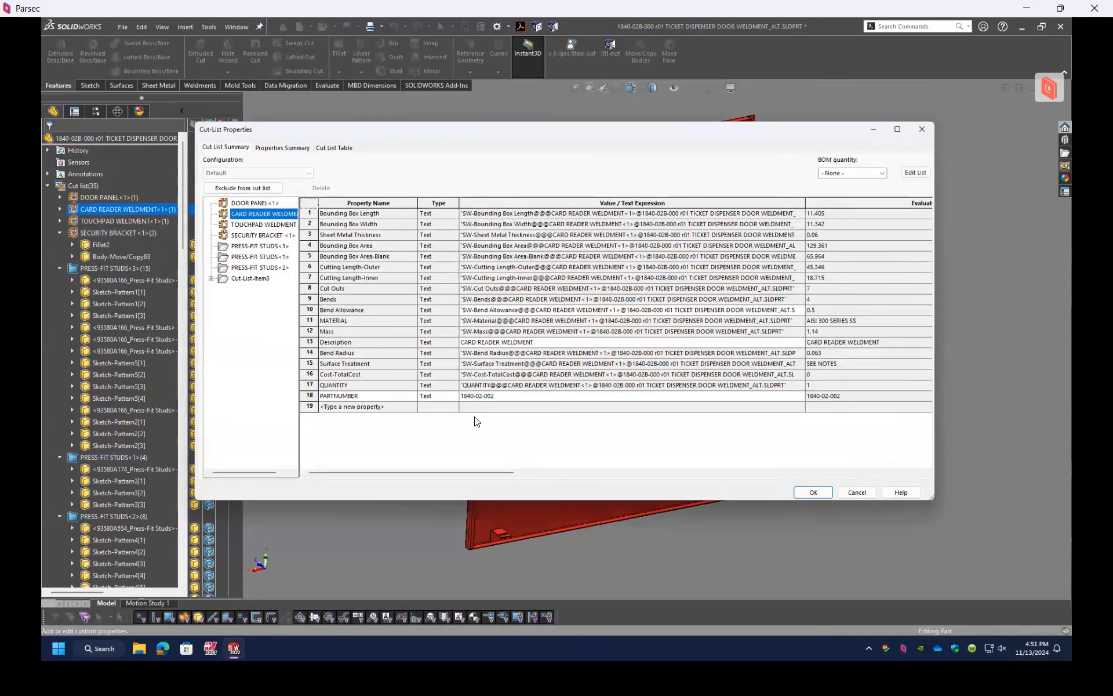
drag(467, 476, 403, 511)
click(306, 395)
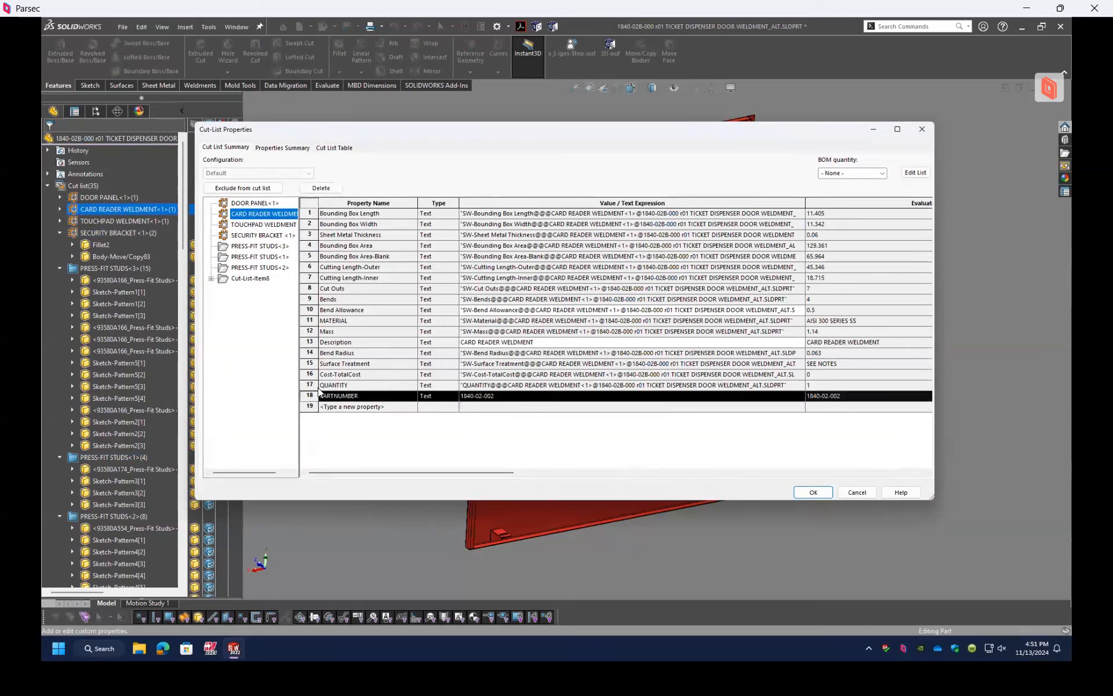
click(309, 341)
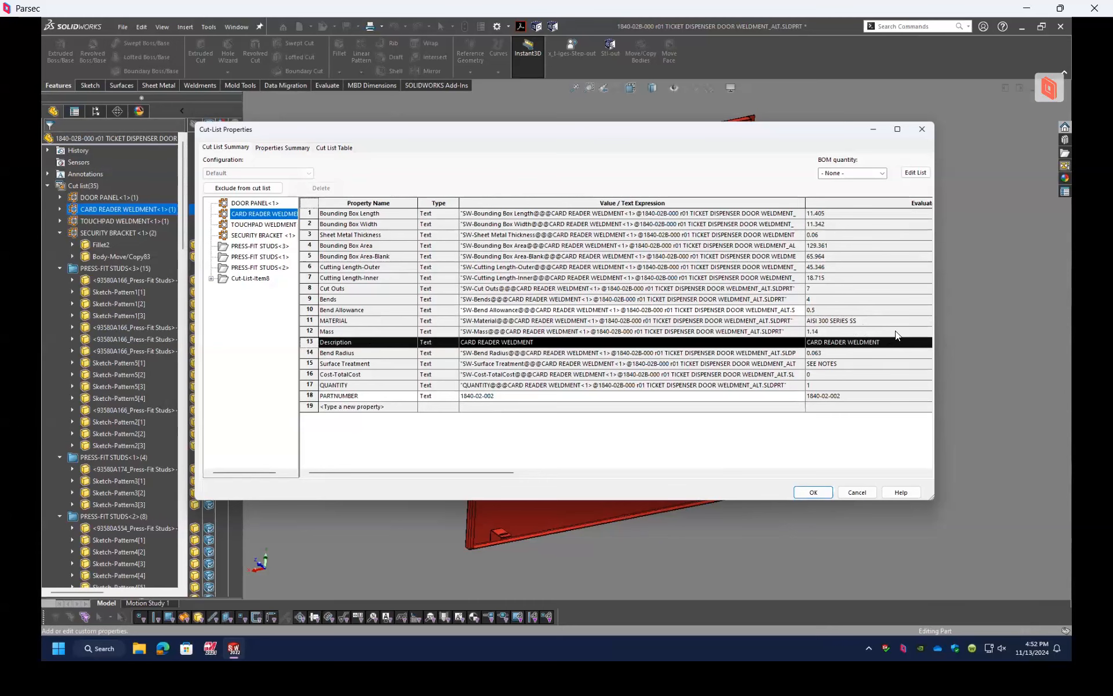
click(852, 493)
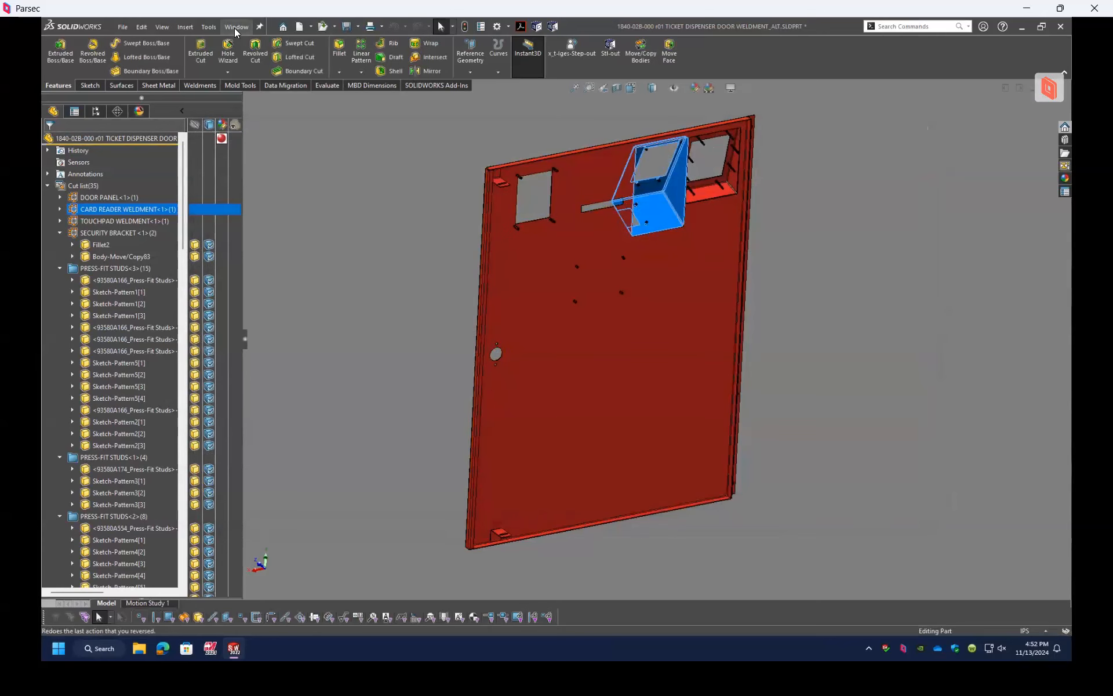
Step: Return to the weldment drawing, clear the view selection, and reopen the door weldment part from the exploded view
click(234, 27)
click(302, 166)
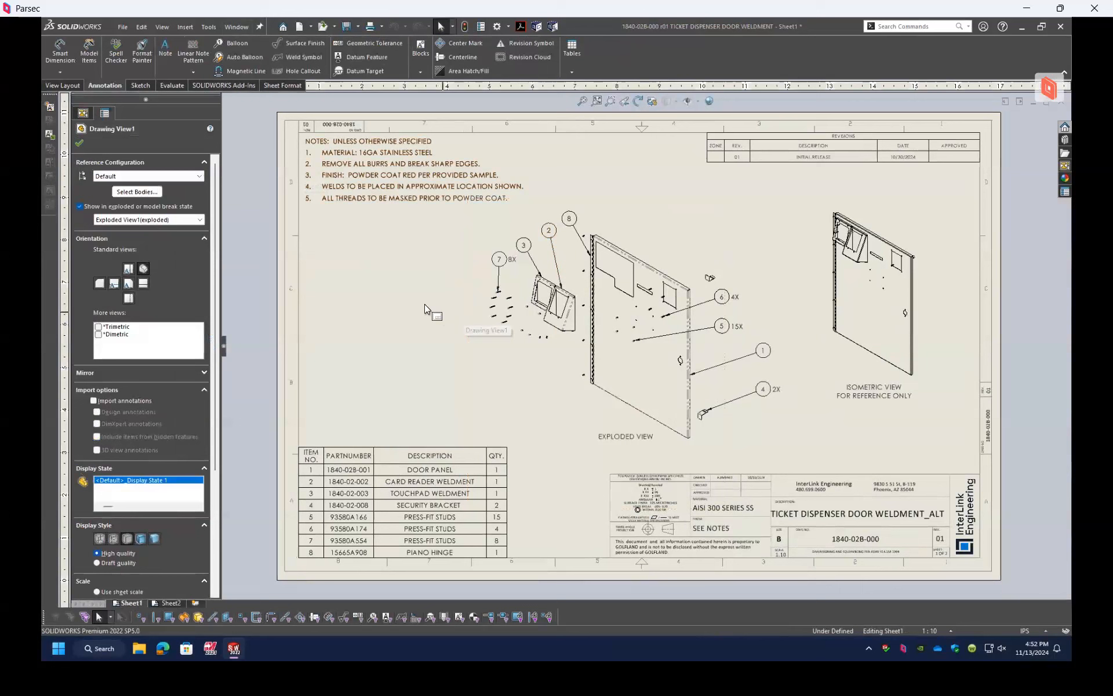
click(424, 304)
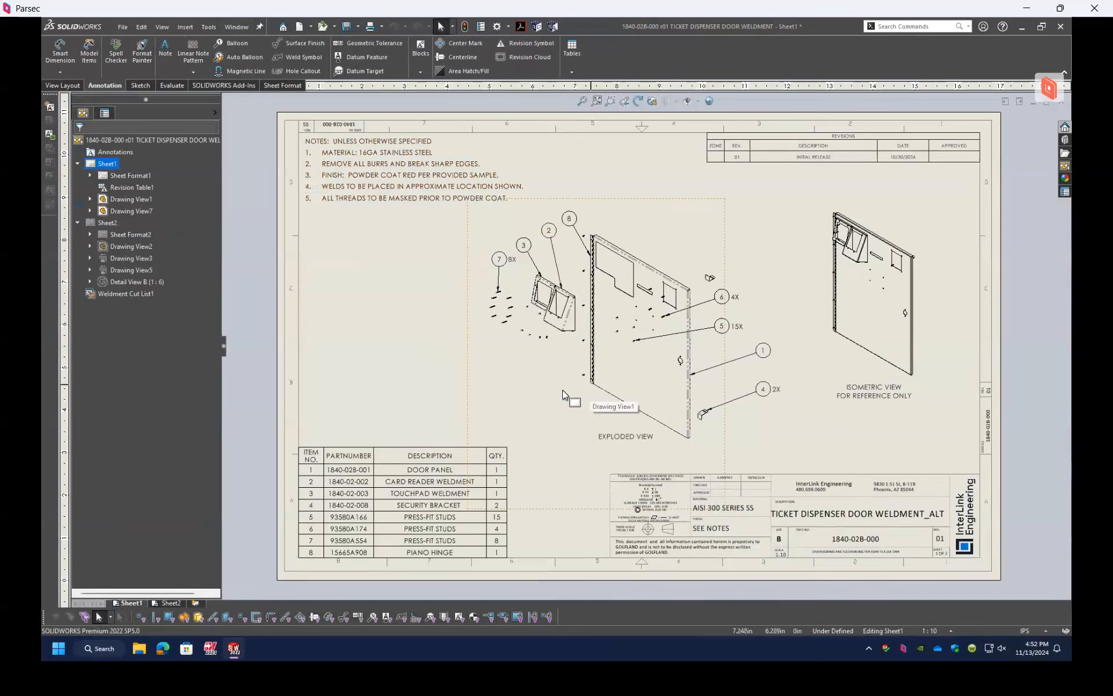
right_click(666, 228)
click(674, 214)
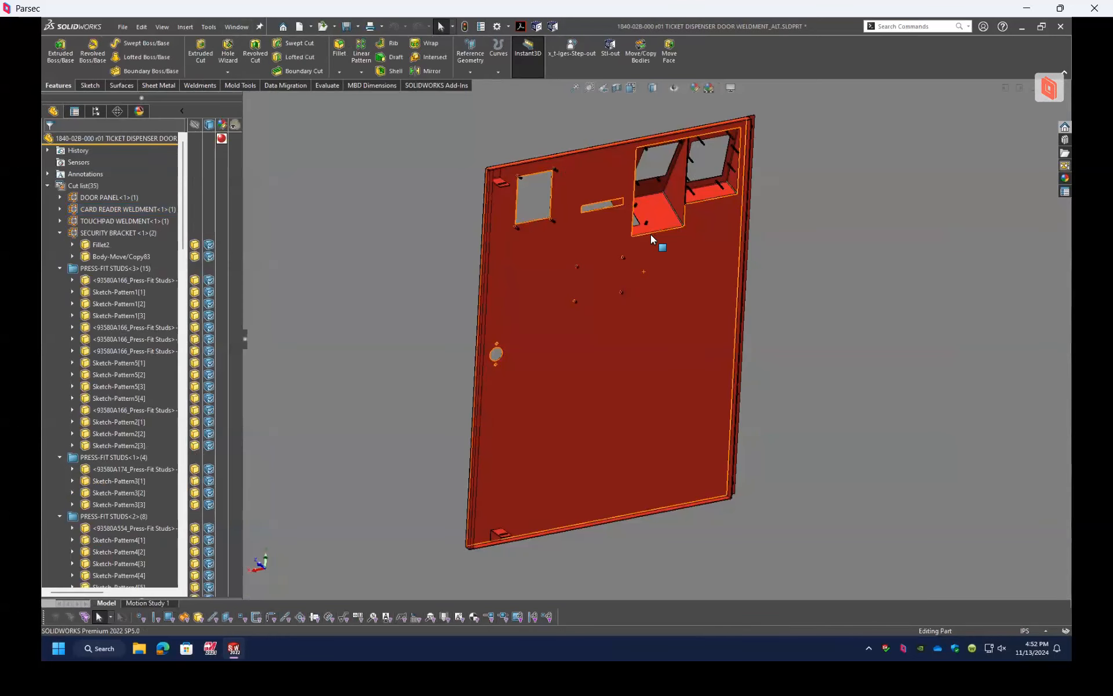
Step: Examine the press-fit studs on the card reader housing, and select the end face of the upper stud beside the rectangular cutout
scroll(664, 229, down, 8)
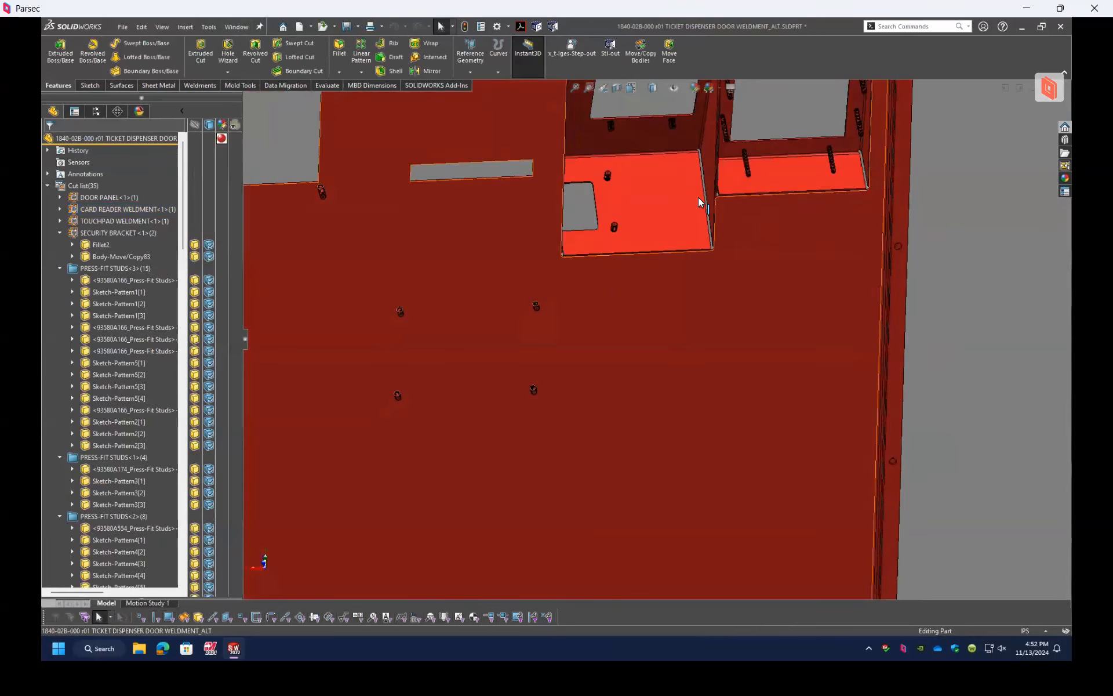
scroll(697, 192, down, 4)
scroll(680, 181, up, 5)
scroll(651, 223, down, 2)
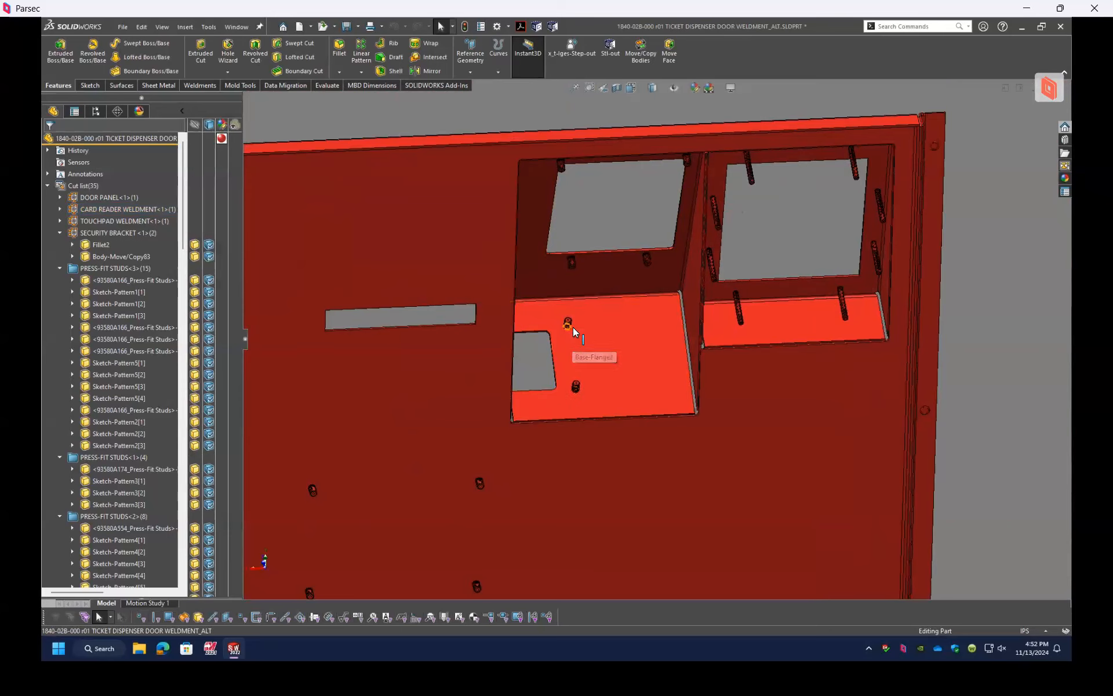
scroll(573, 336, down, 3)
scroll(588, 329, down, 2)
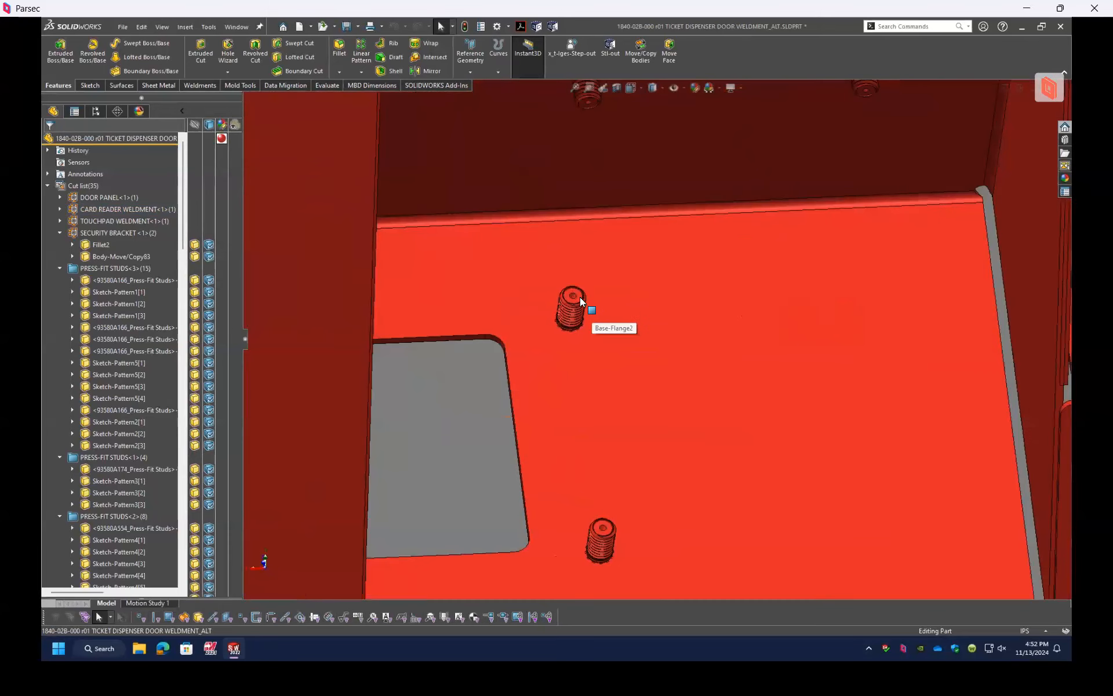
click(580, 299)
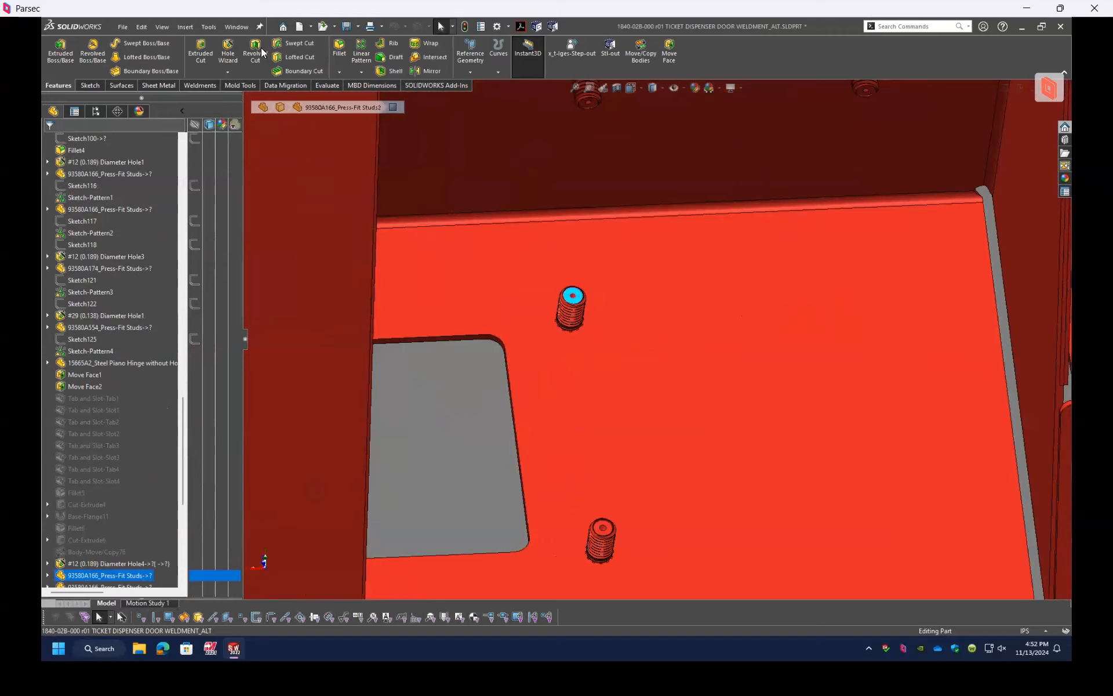
click(208, 27)
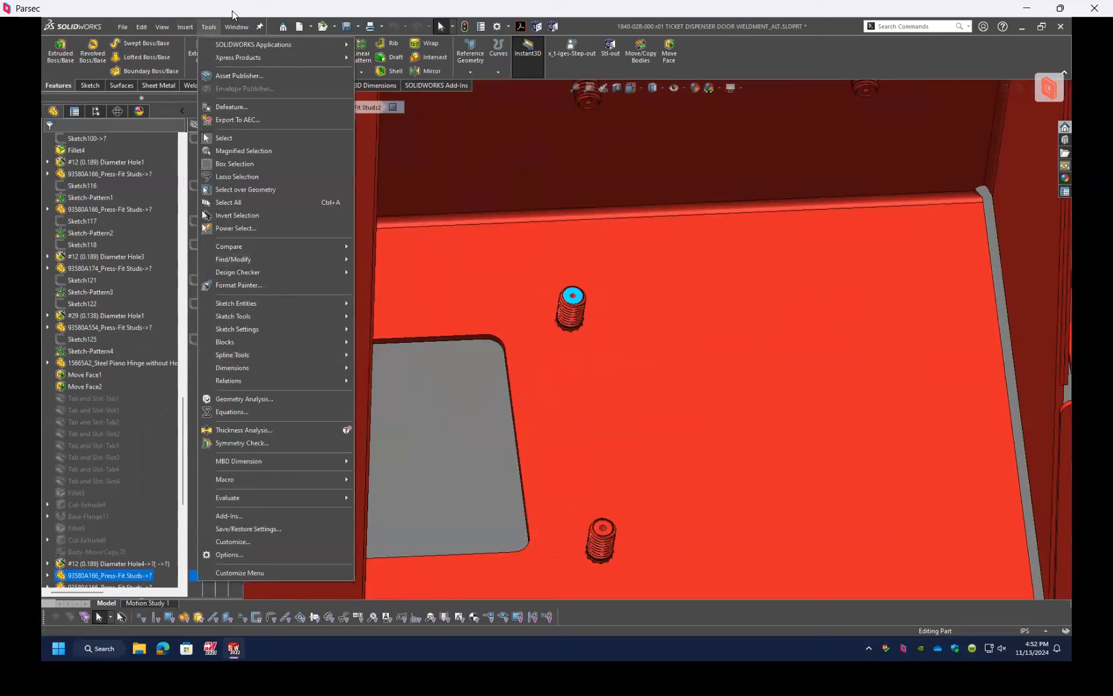
mouse_move(189, 31)
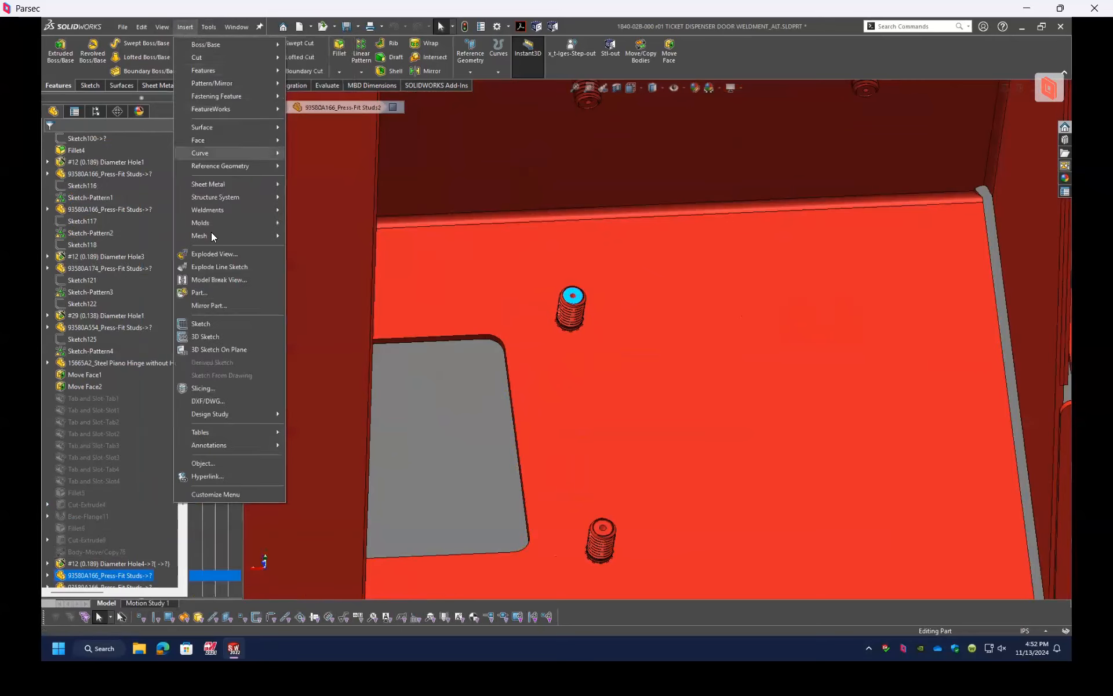
click(217, 294)
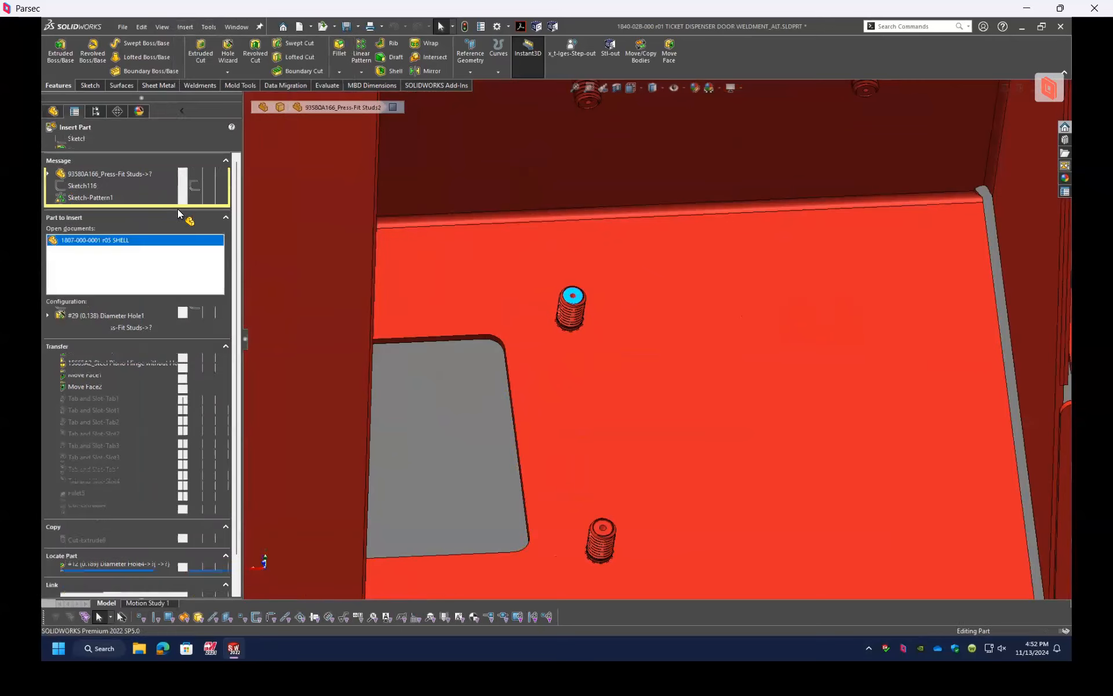
scroll(829, 176, up, 5)
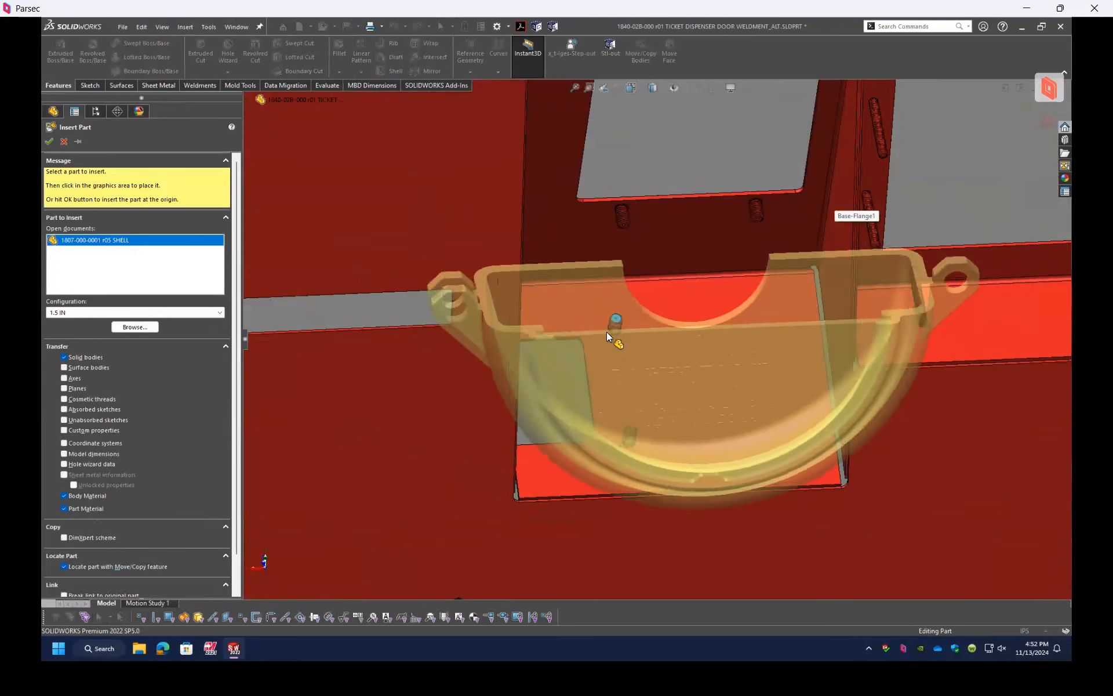
click(631, 322)
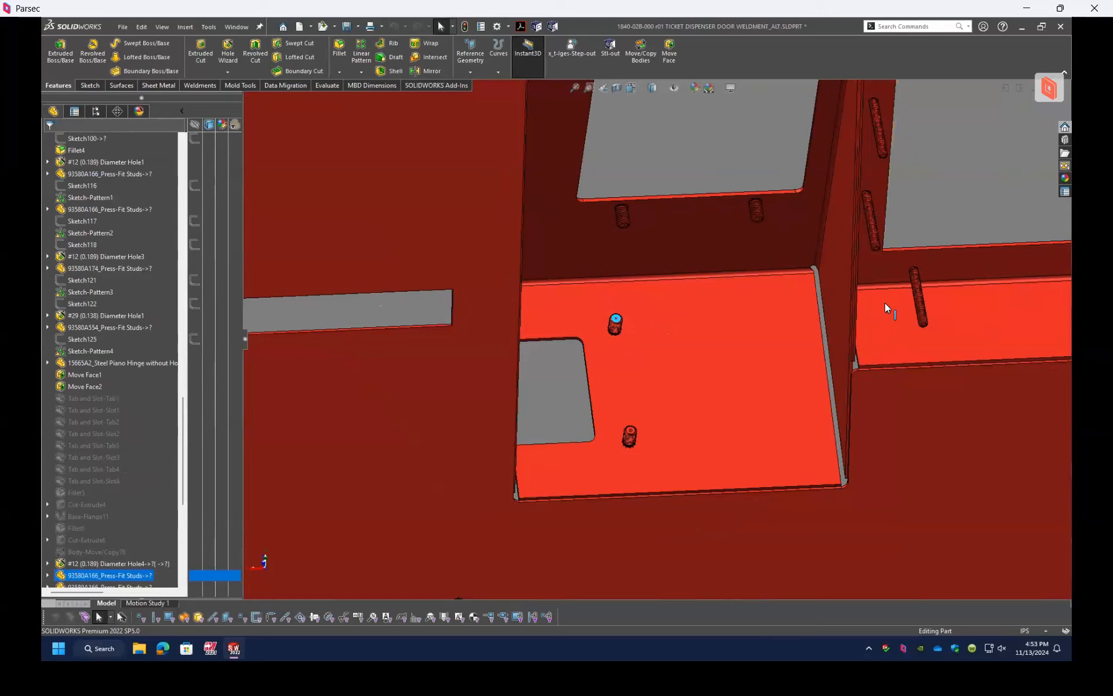
scroll(793, 326, up, 5)
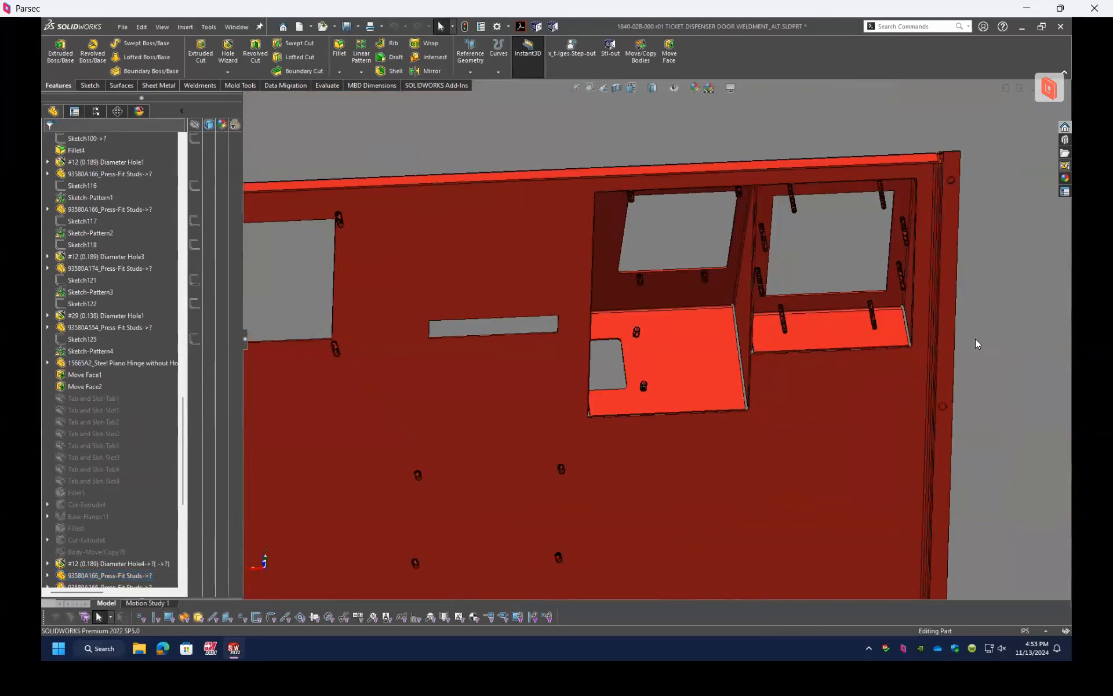
Step: Examine the hinge edge of the door weldment and select the steel piano hinge along it
scroll(823, 371, up, 4)
scroll(817, 366, up, 2)
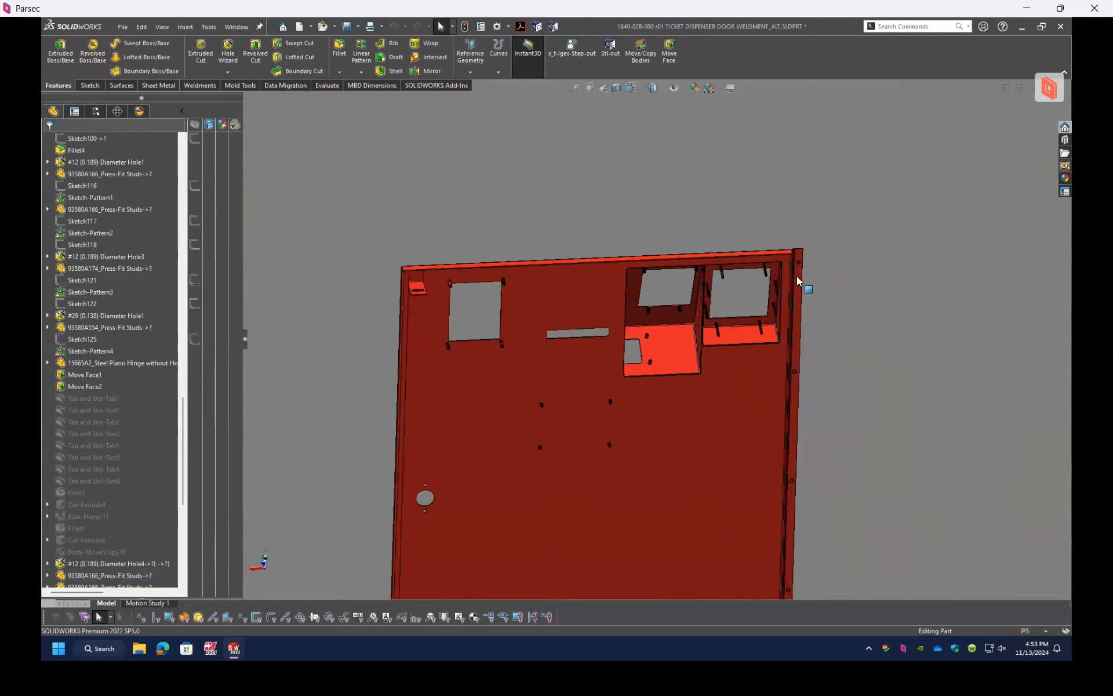
key(z)
scroll(725, 355, down, 7)
scroll(694, 174, up, 1)
middle_drag(690, 168, 671, 208)
scroll(673, 210, down, 8)
click(682, 208)
scroll(632, 289, up, 5)
middle_drag(632, 289, 667, 364)
scroll(667, 364, up, 8)
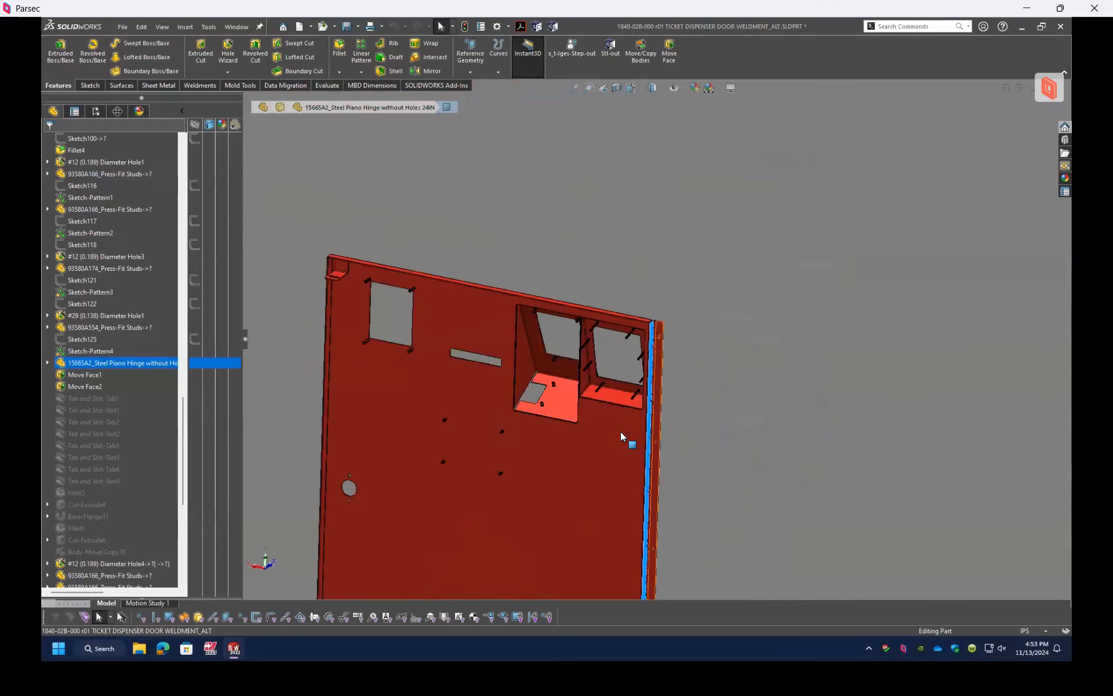
Step: Try to edit the inserted 15665A2_Steel Piano Hinge feature, dismiss the message, and try once more
click(129, 362)
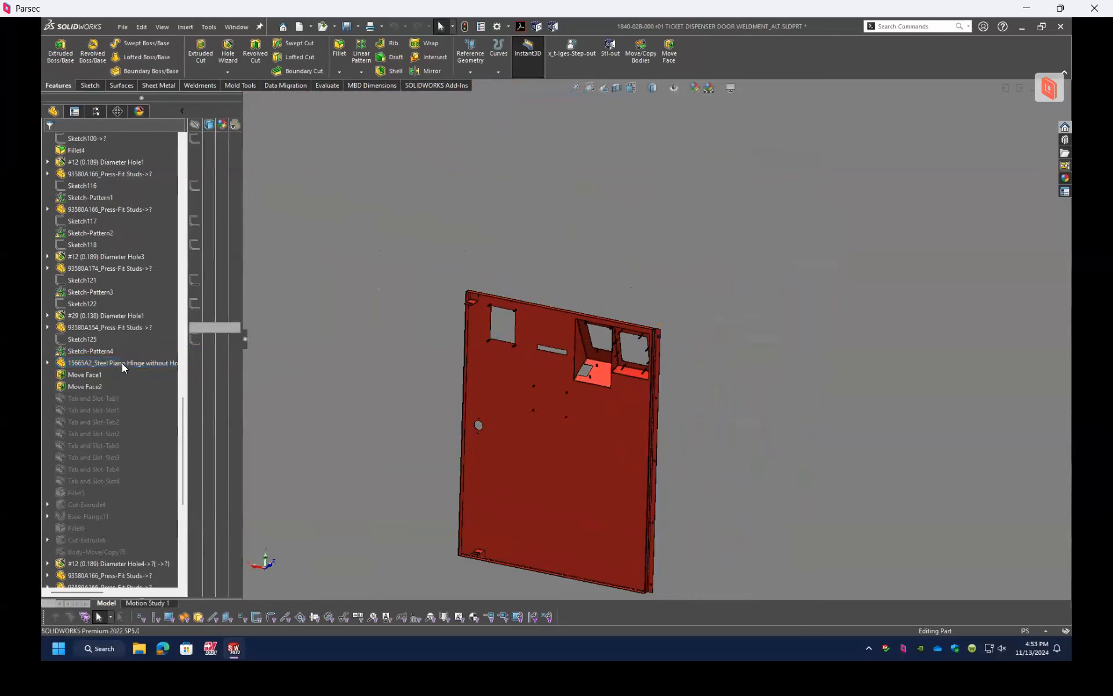
right_click(122, 363)
click(149, 334)
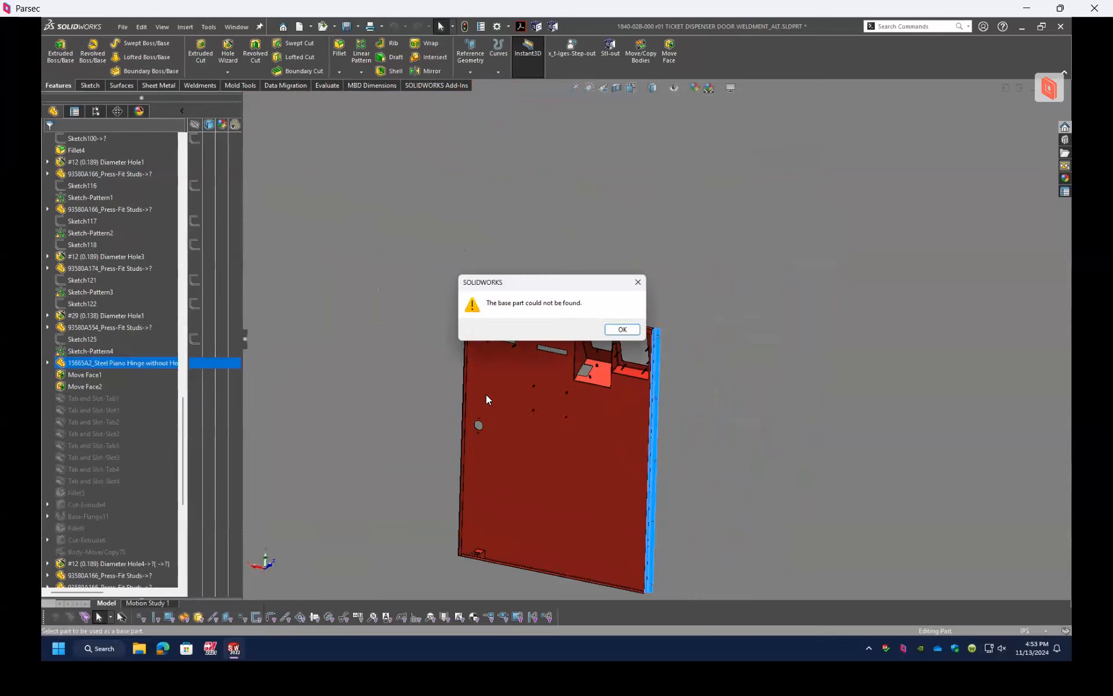
click(622, 330)
right_click(86, 364)
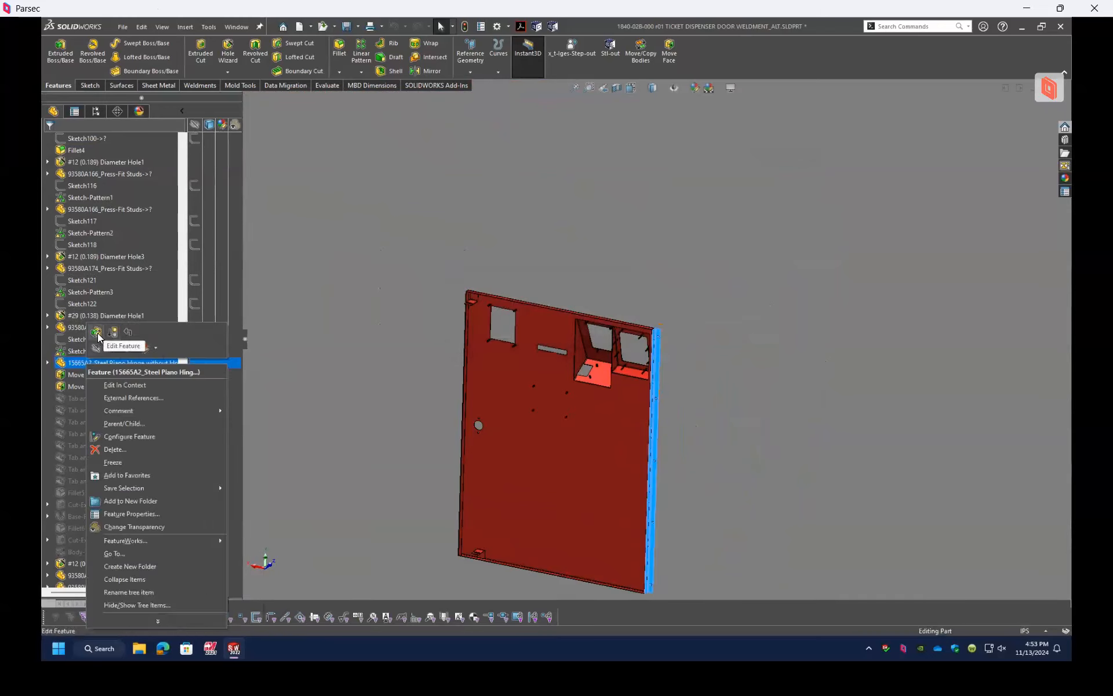
click(97, 334)
key(Return)
scroll(138, 342, up, 3)
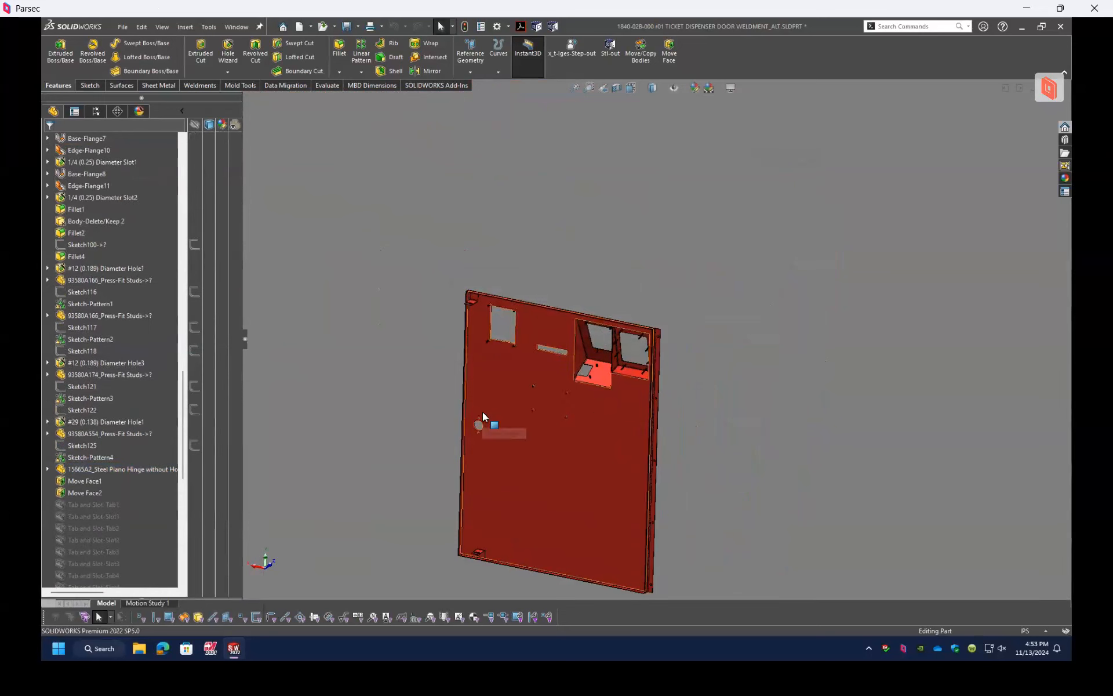
Step: Examine the piano hinge beside the card reader and touchpad housings, select its body, and clear the selection
middle_drag(483, 412, 507, 427)
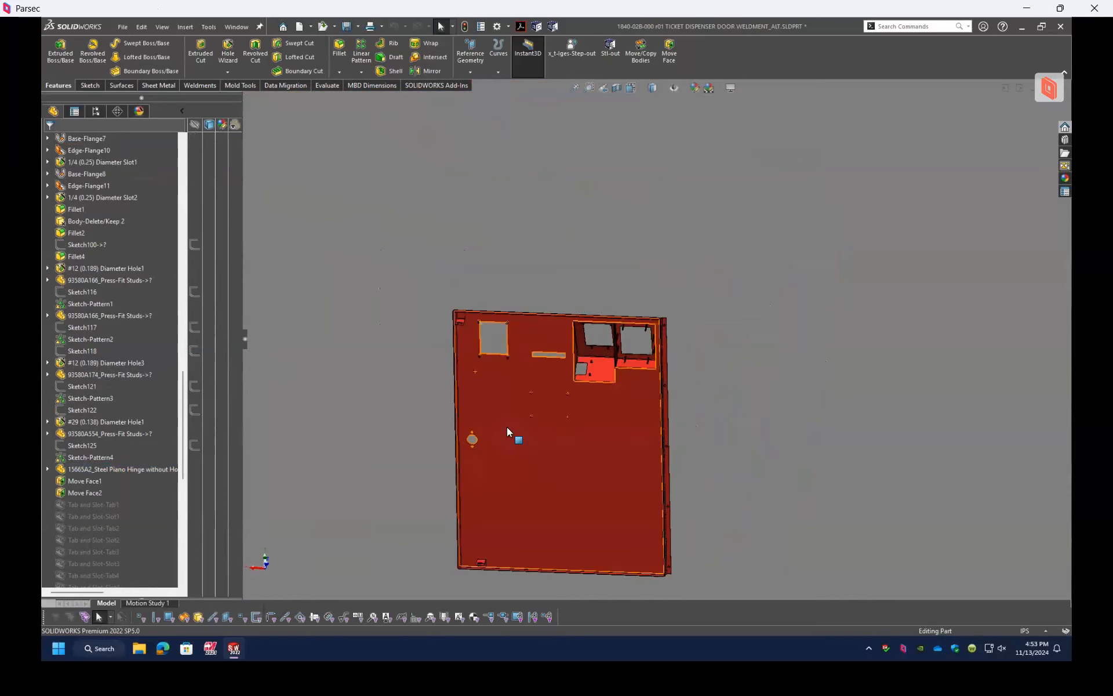
middle_drag(640, 387, 601, 446)
scroll(604, 449, down, 3)
scroll(690, 272, up, 4)
scroll(684, 290, down, 3)
middle_drag(728, 191, 700, 140)
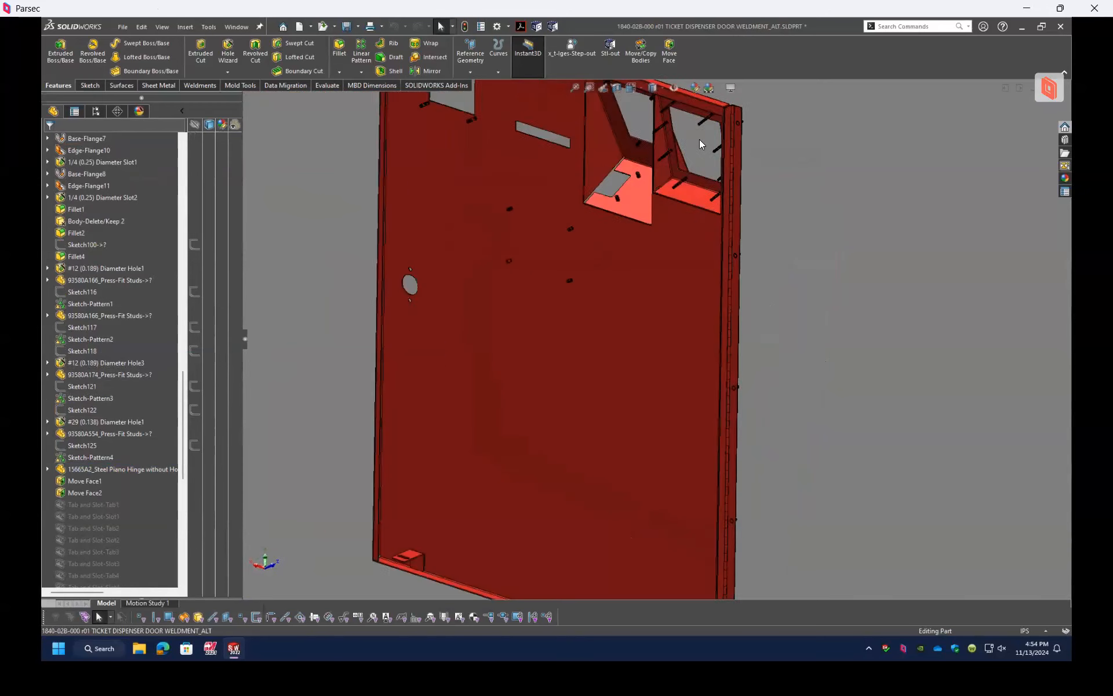
scroll(698, 151, up, 3)
scroll(686, 246, down, 5)
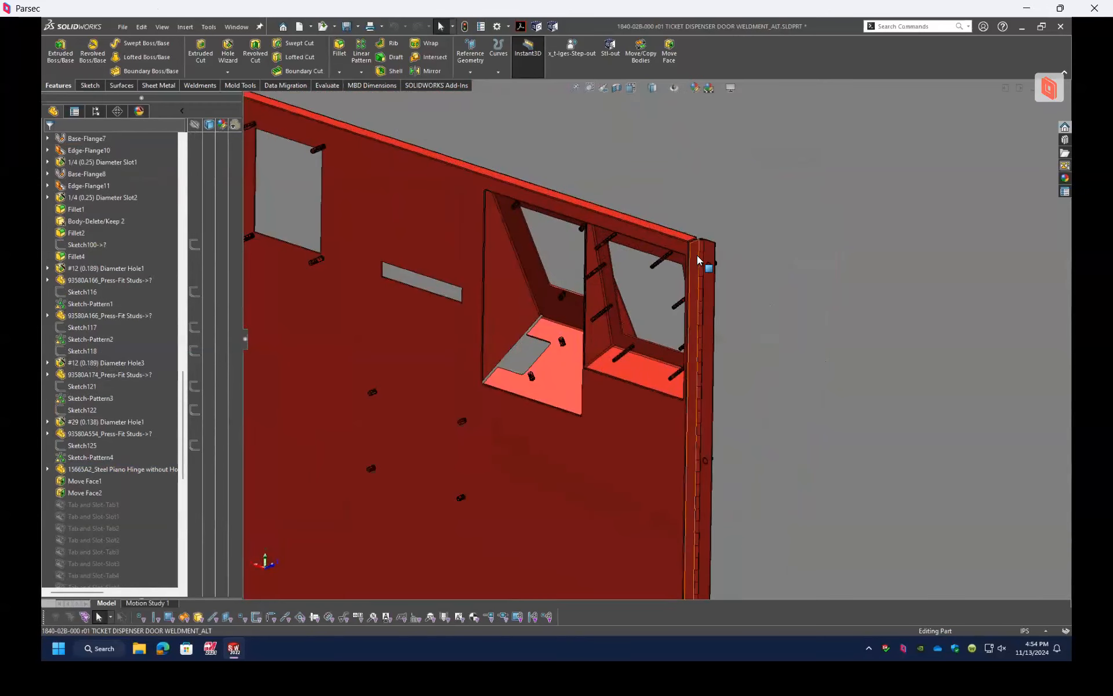
click(698, 254)
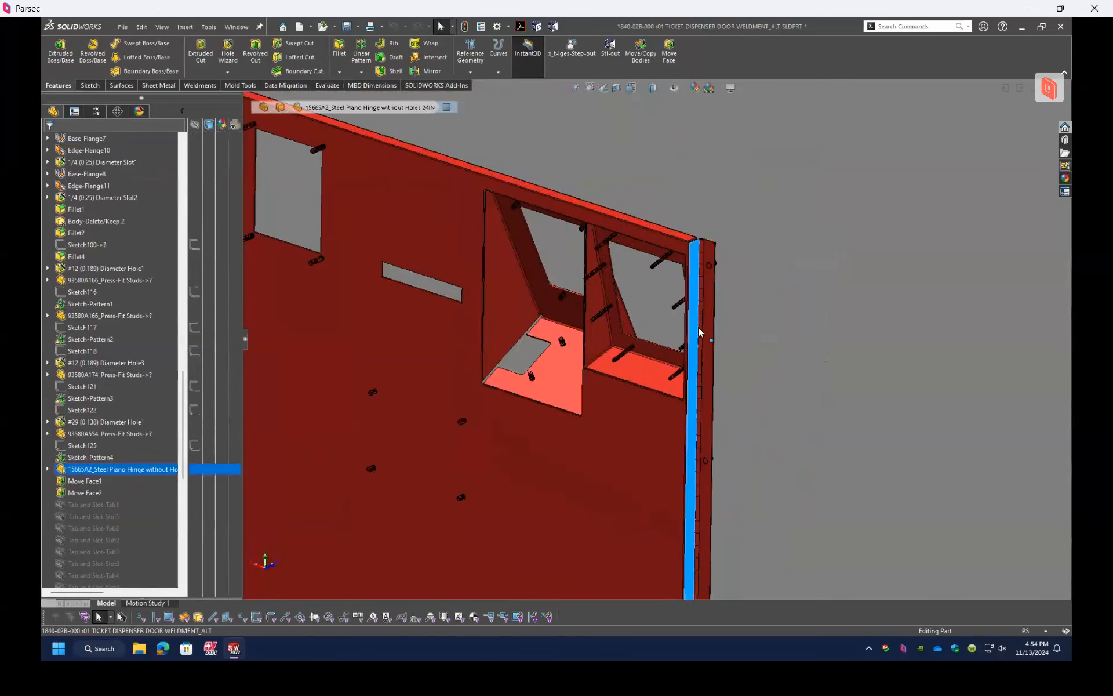
click(741, 265)
scroll(685, 261, down, 3)
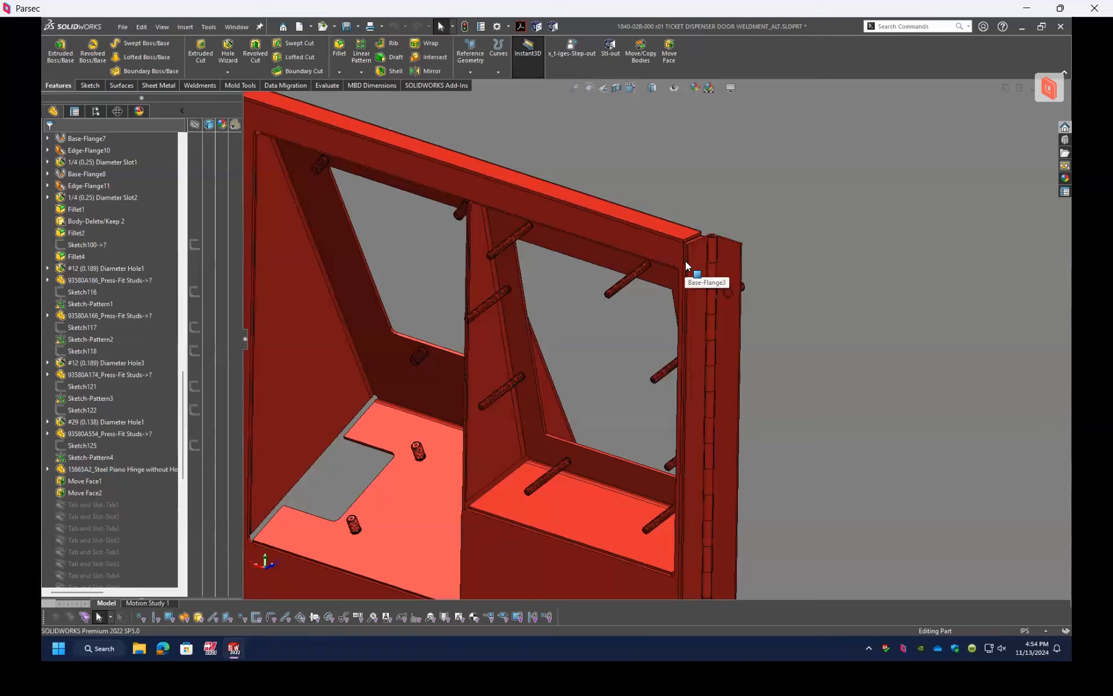
scroll(699, 340, up, 5)
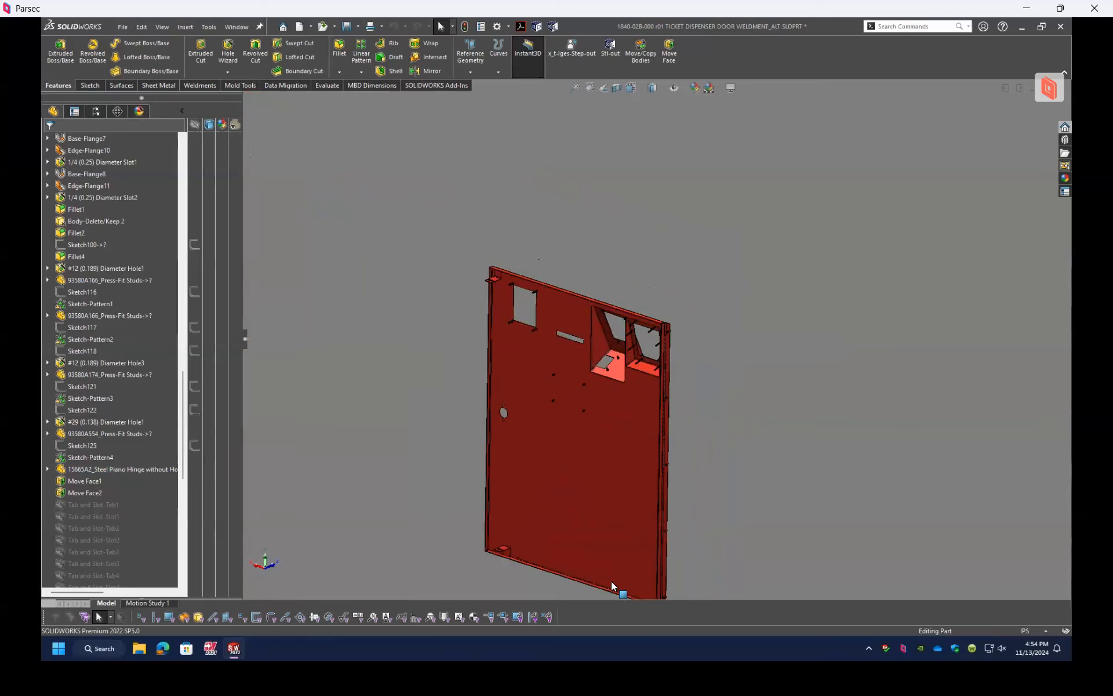
ctrl+middle_drag(654, 578, 603, 326)
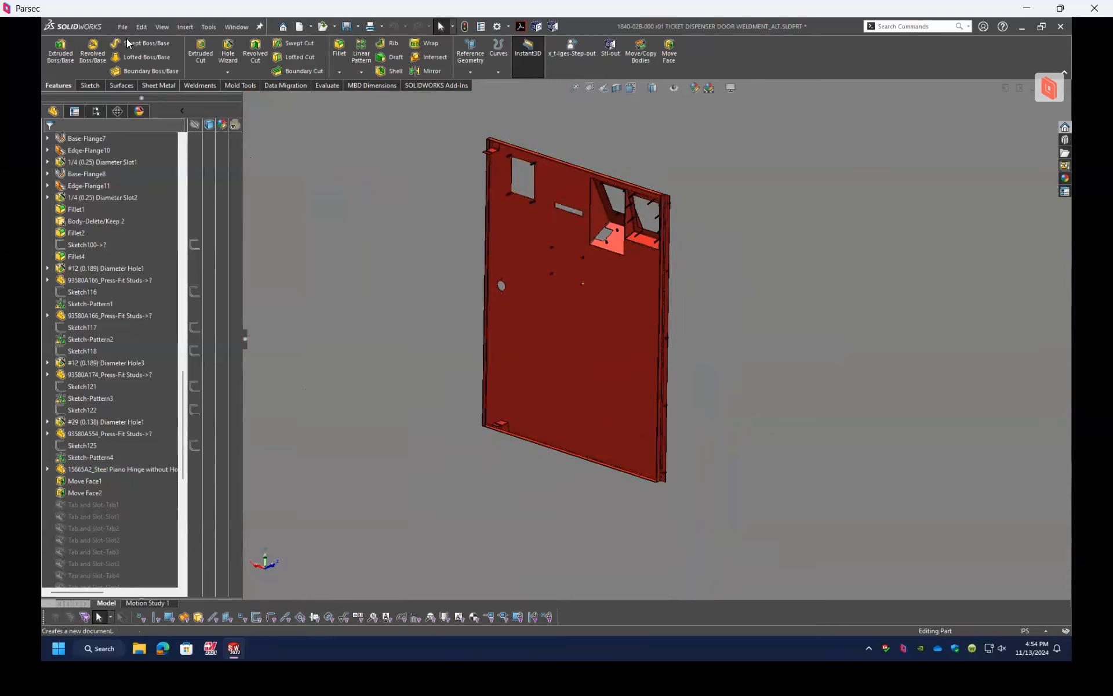
click(186, 27)
key(Escape)
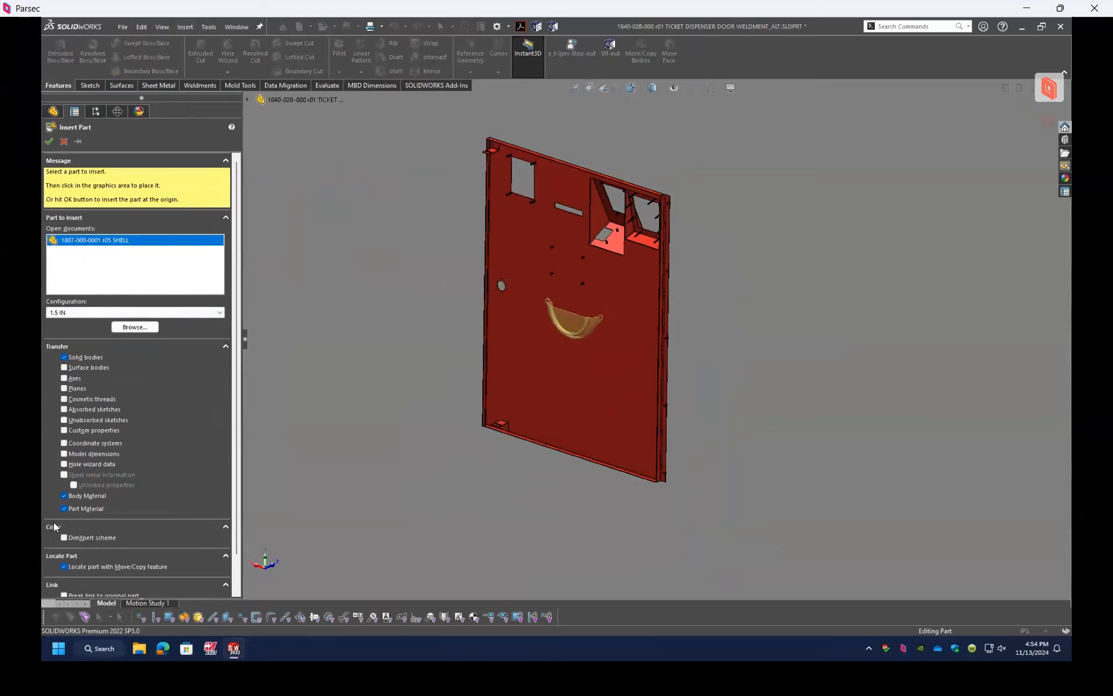
scroll(54, 526, down, 1)
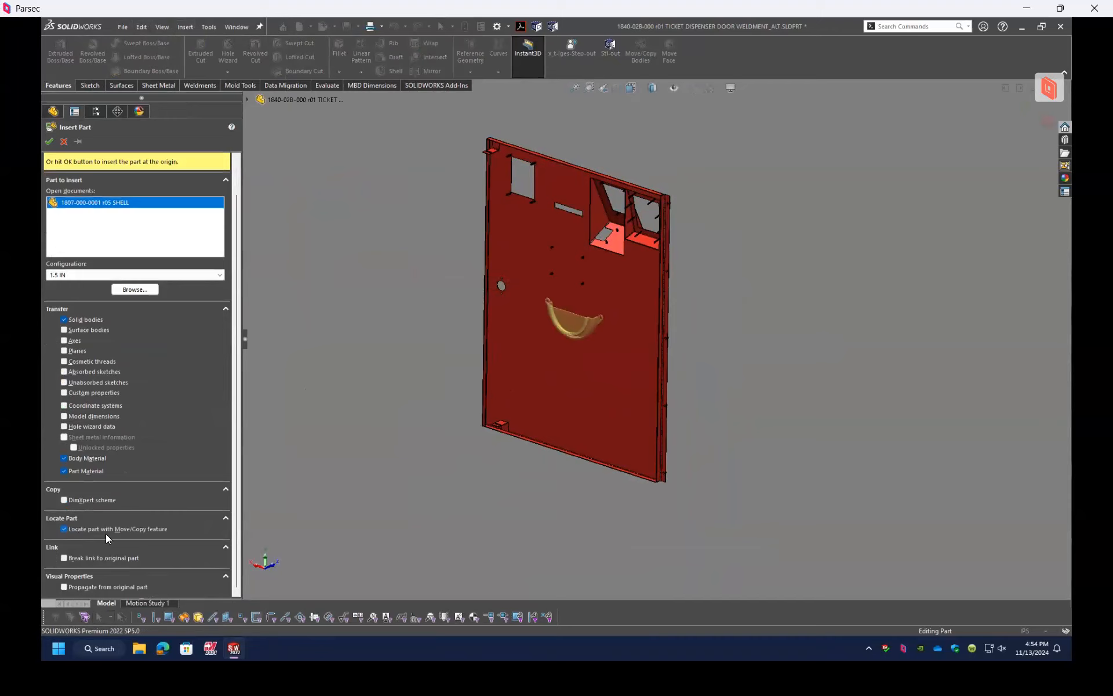
click(50, 142)
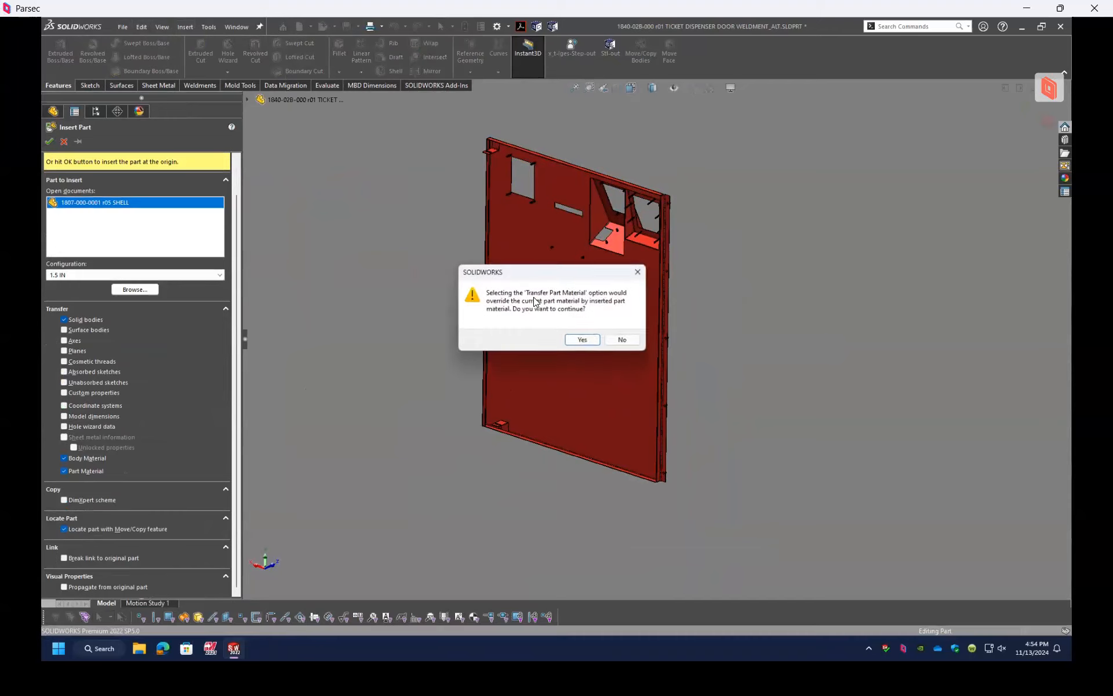
click(582, 340)
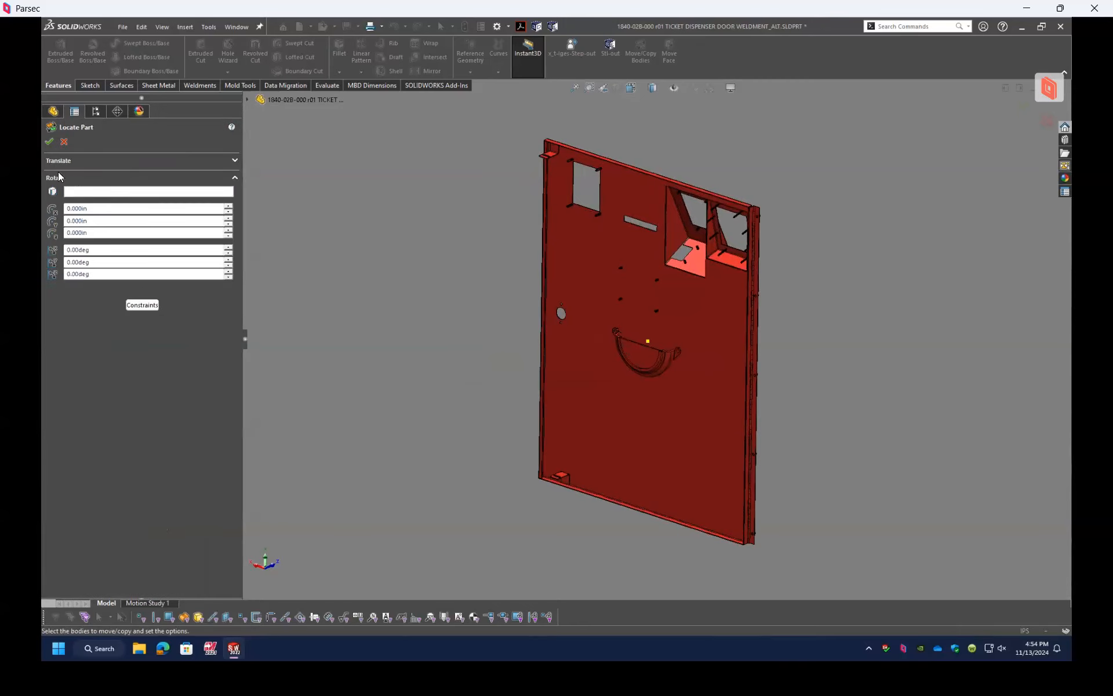
Step: Switch Locate Part to constraints and add a concentric mate between the shell's curved window edge face and the door's round hole
click(65, 163)
click(54, 239)
click(139, 306)
scroll(641, 347, down, 8)
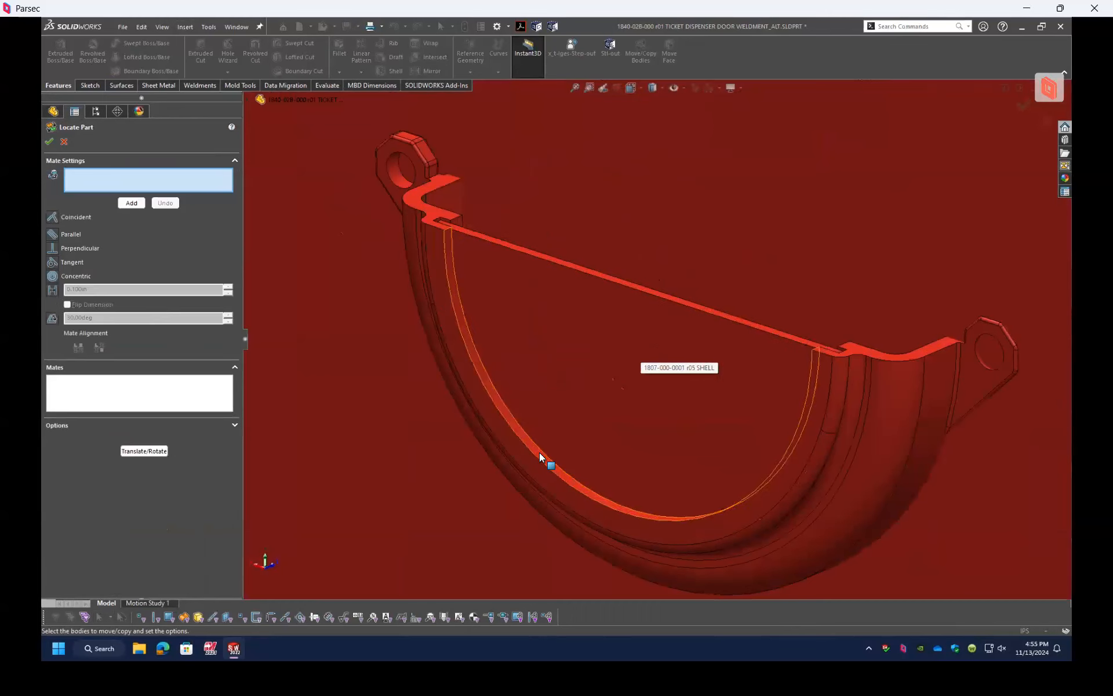
click(660, 277)
scroll(850, 348, up, 8)
scroll(433, 260, down, 6)
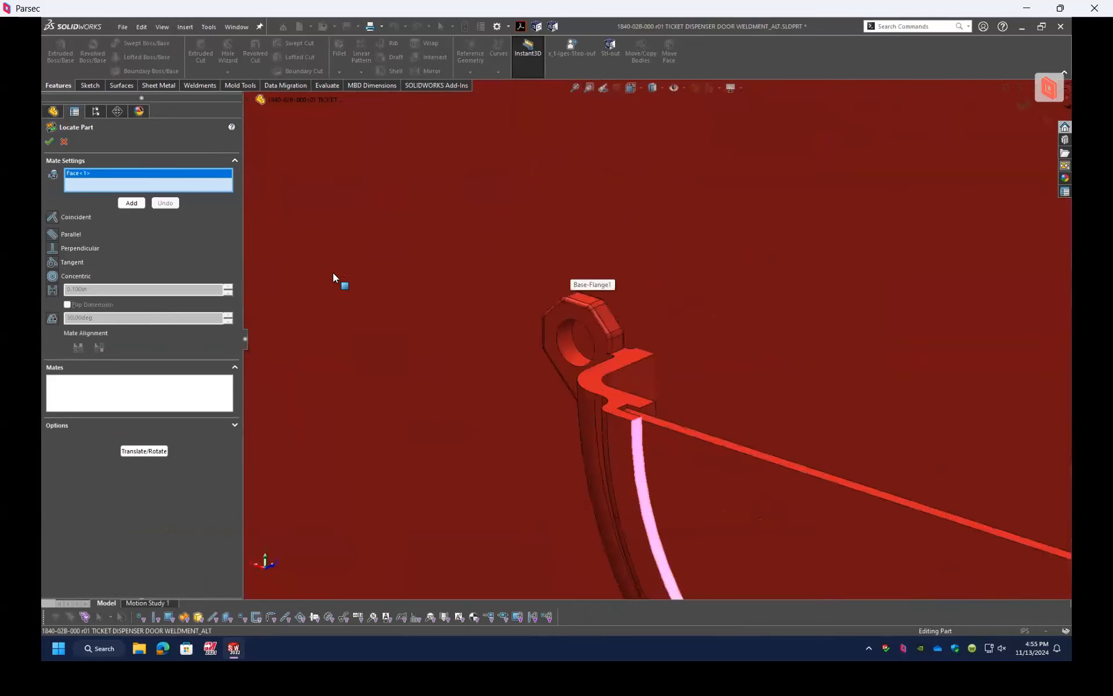
scroll(420, 290, up, 5)
scroll(517, 302, down, 4)
click(500, 292)
scroll(368, 335, up, 5)
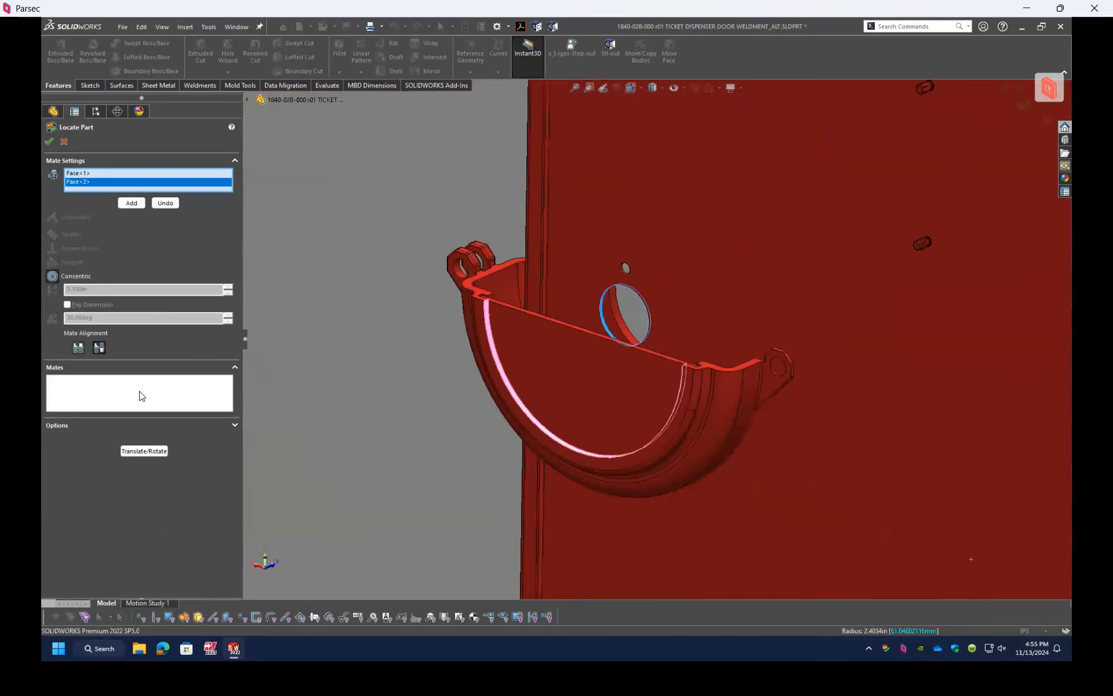
click(131, 202)
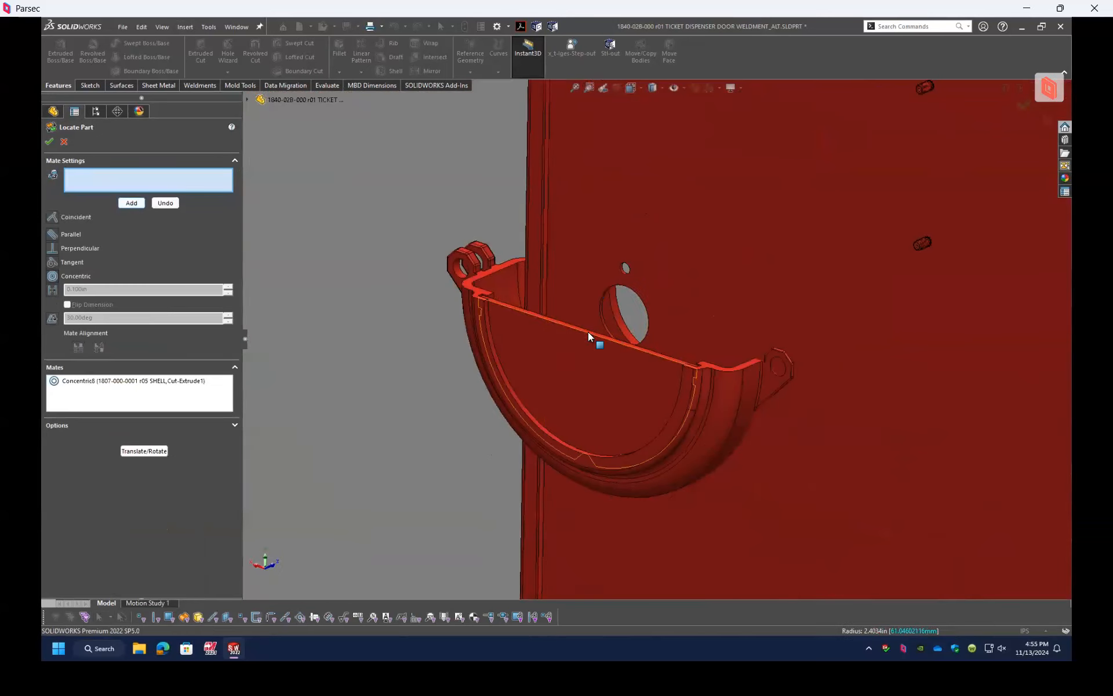
Step: Add a coincident mate between the shell's flat plate face and the door panel face, and cancel Locate Part
click(580, 354)
click(528, 407)
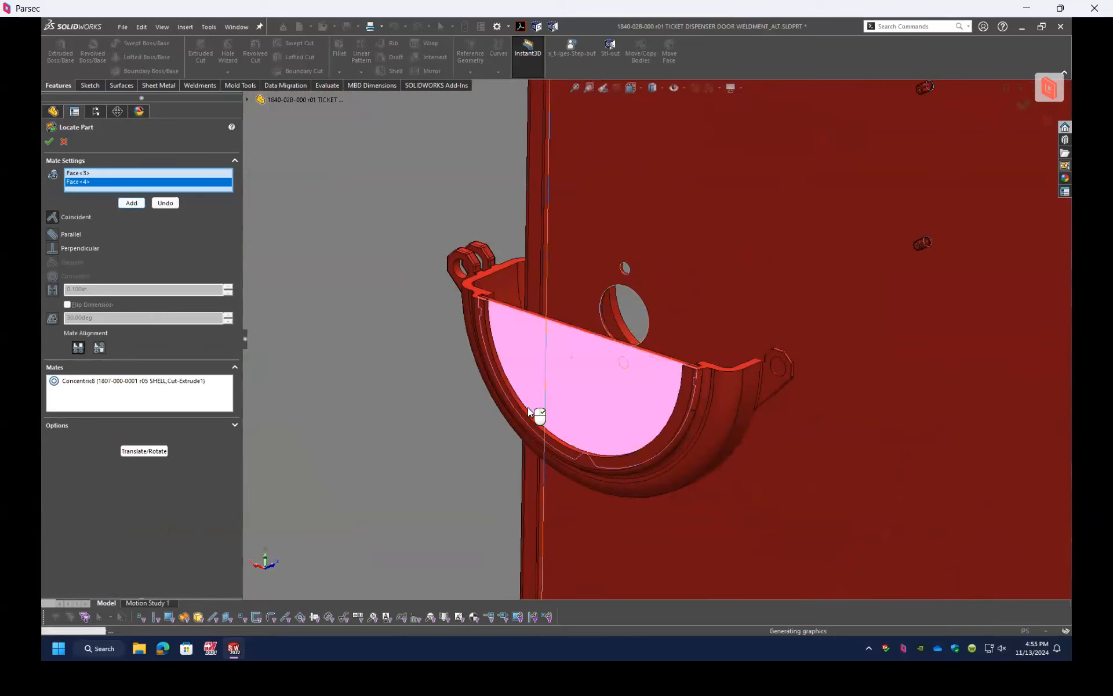
click(131, 202)
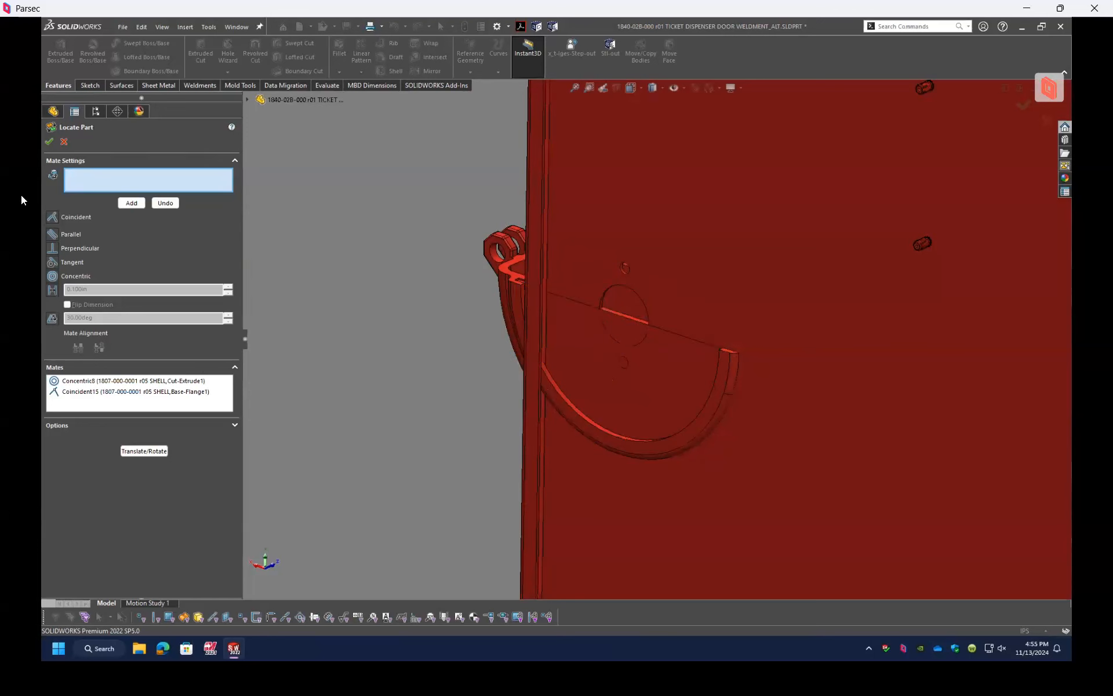
click(64, 142)
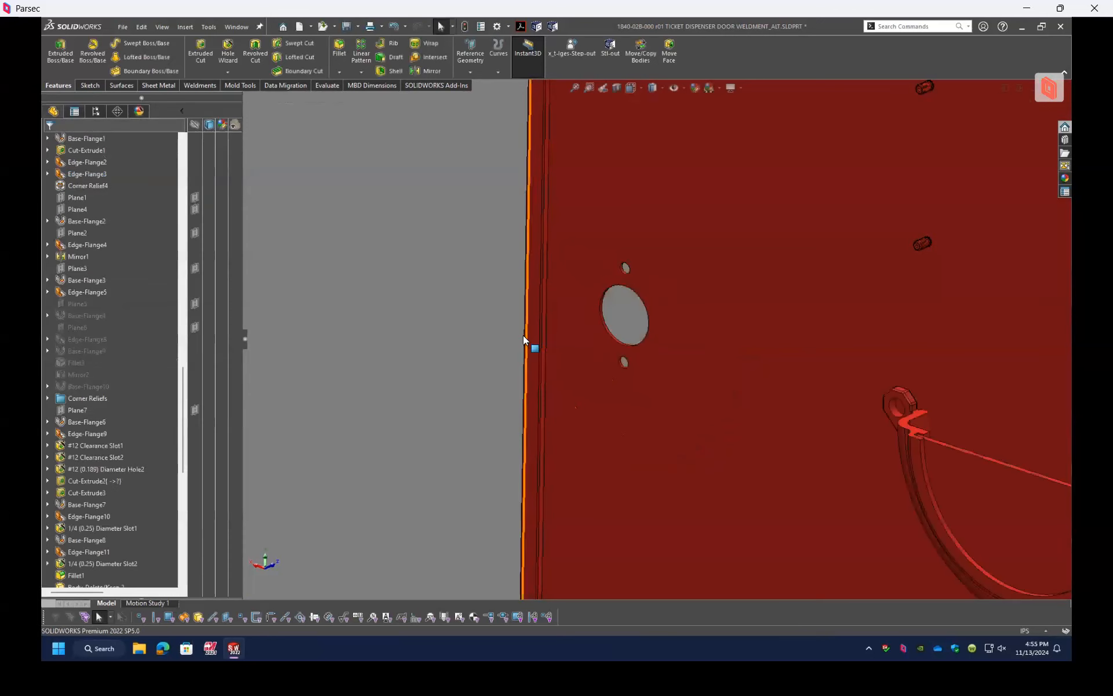
click(1043, 487)
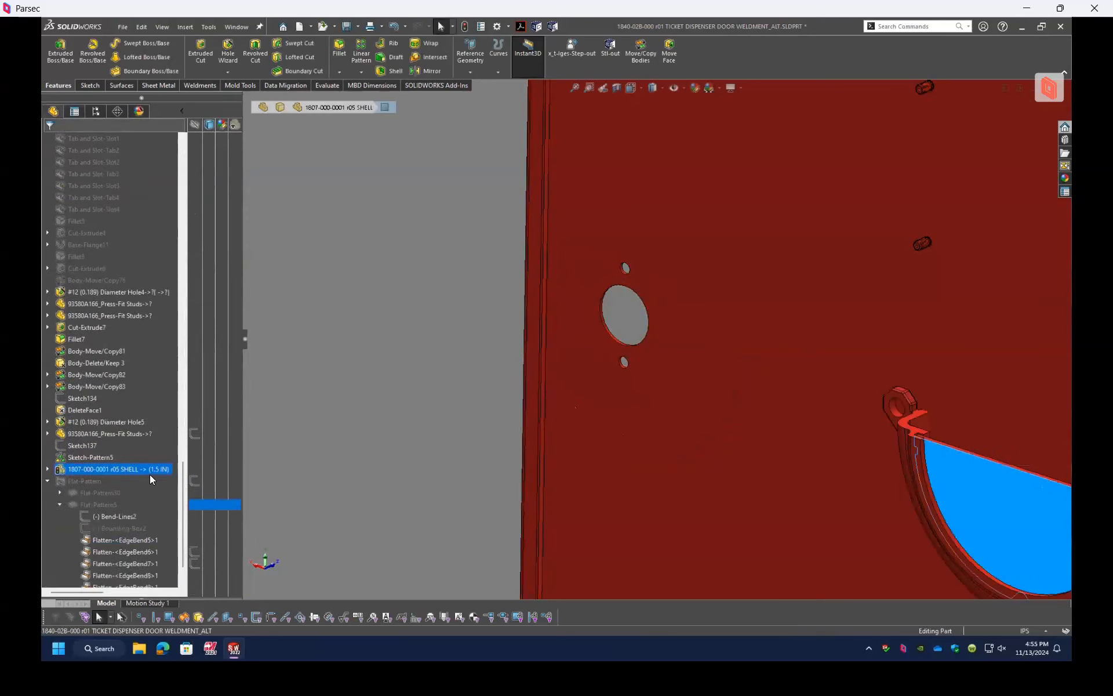
right_click(114, 433)
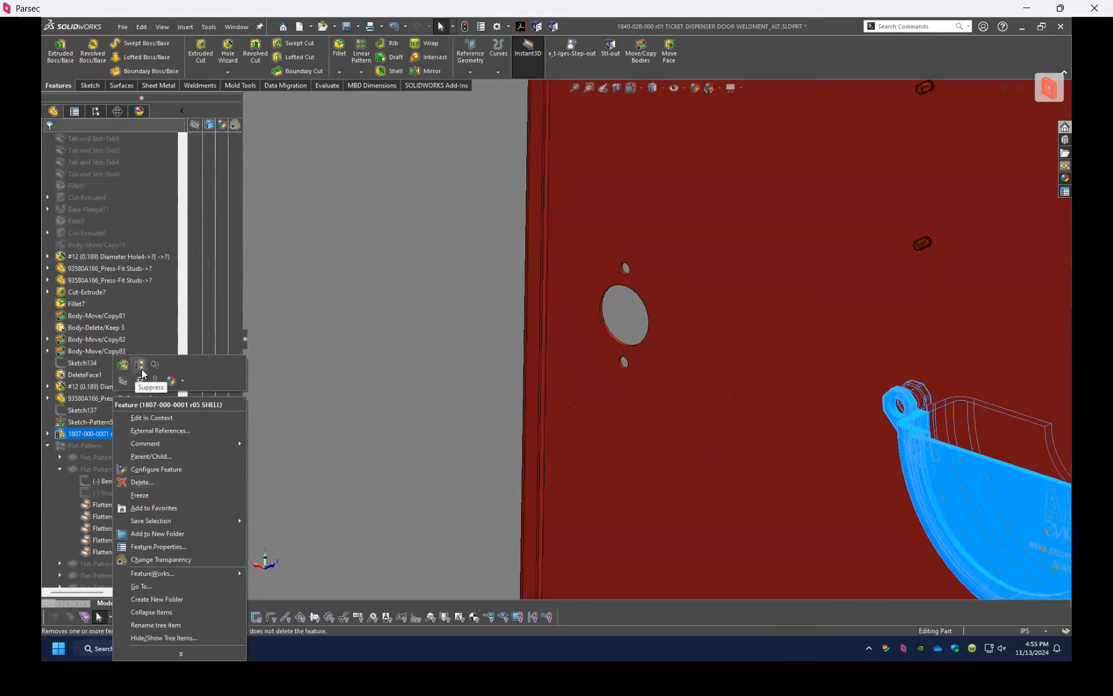
click(142, 482)
click(607, 149)
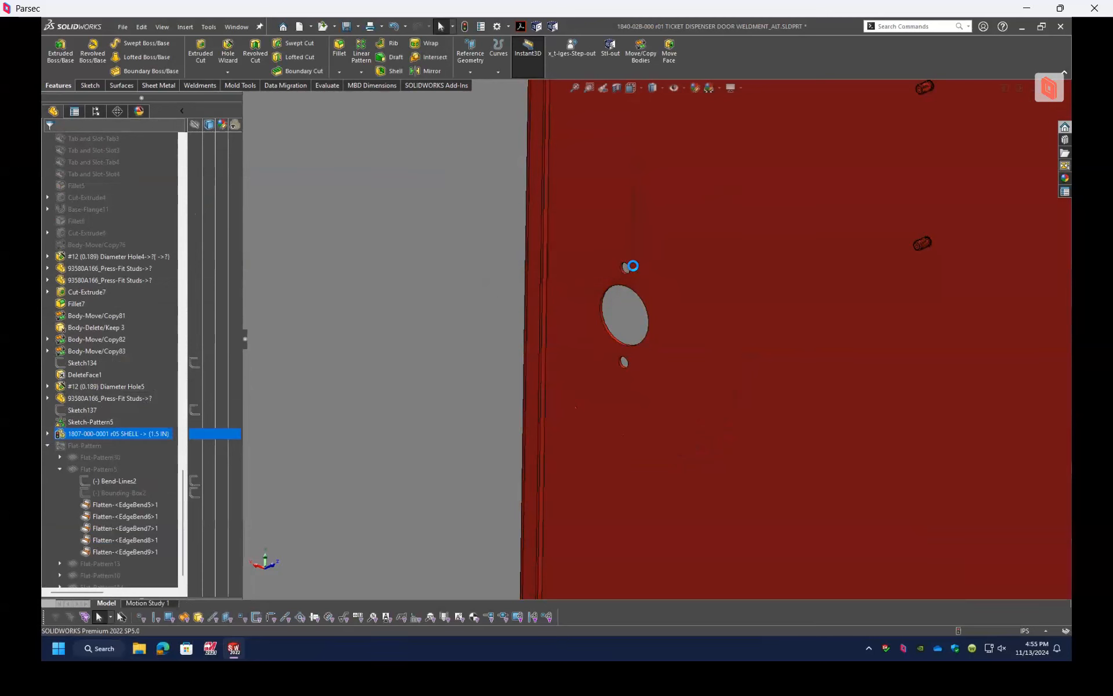
scroll(667, 292, up, 4)
scroll(729, 349, up, 5)
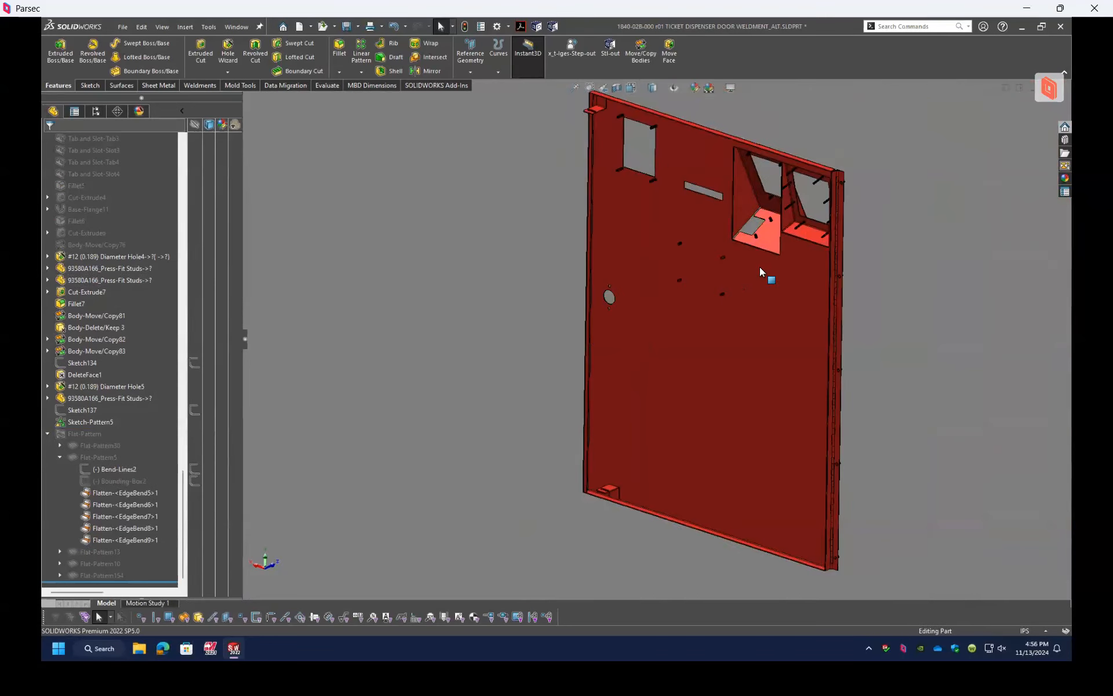
scroll(763, 270, up, 1)
scroll(770, 293, down, 1)
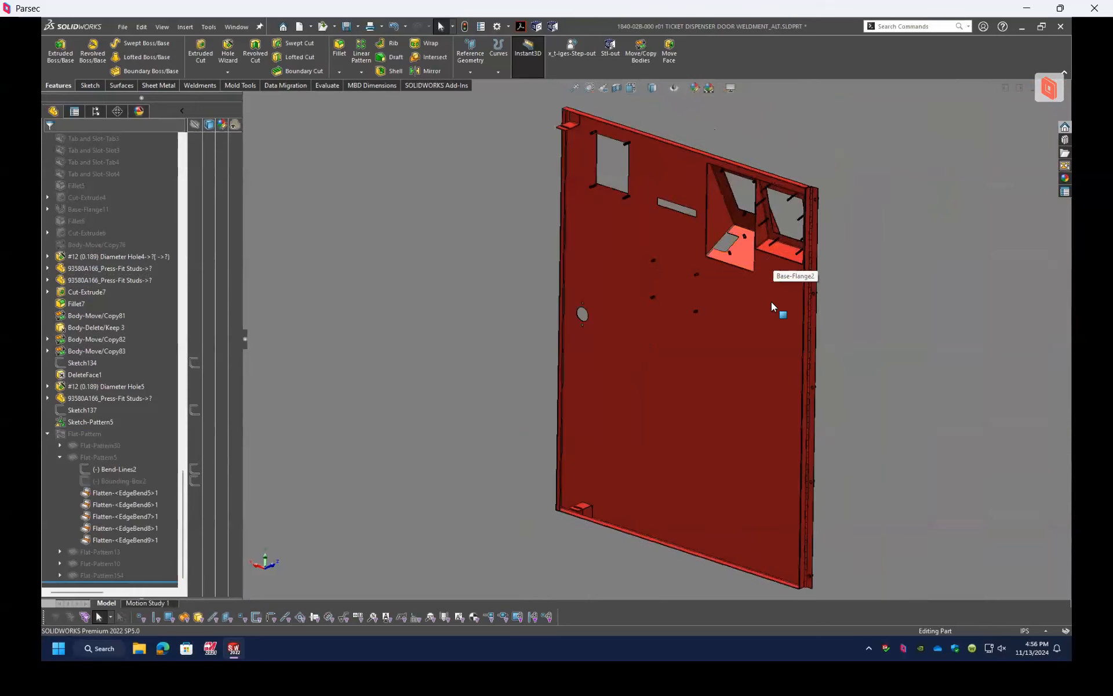
scroll(121, 224, up, 10)
scroll(111, 197, up, 15)
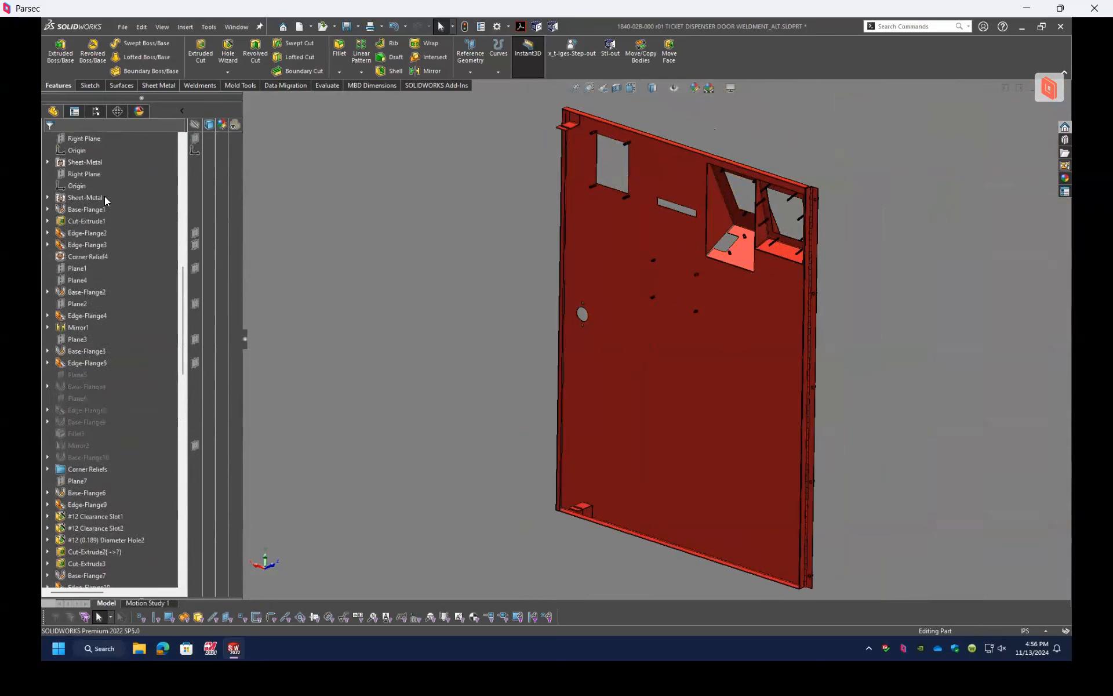
scroll(109, 214, up, 3)
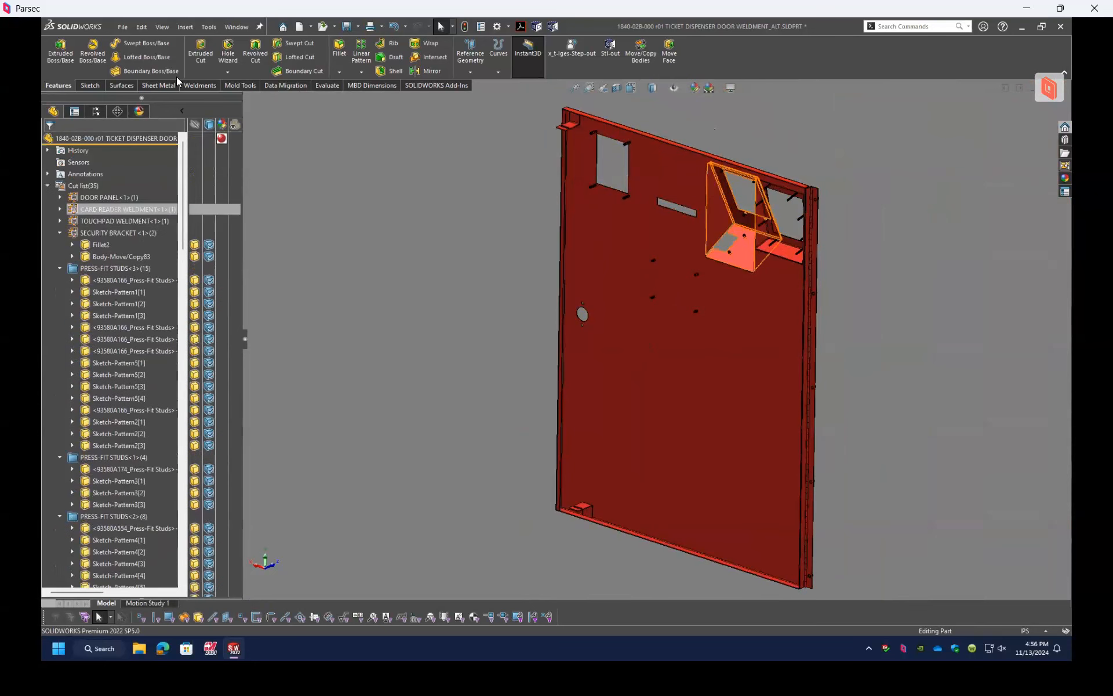
click(236, 27)
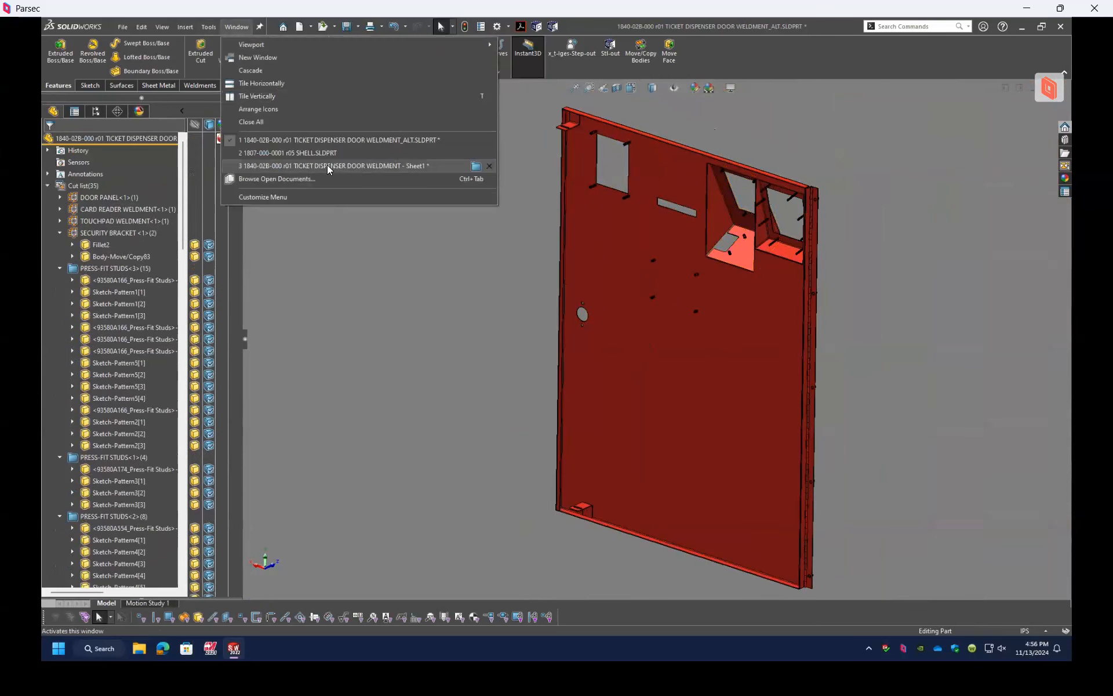
click(310, 153)
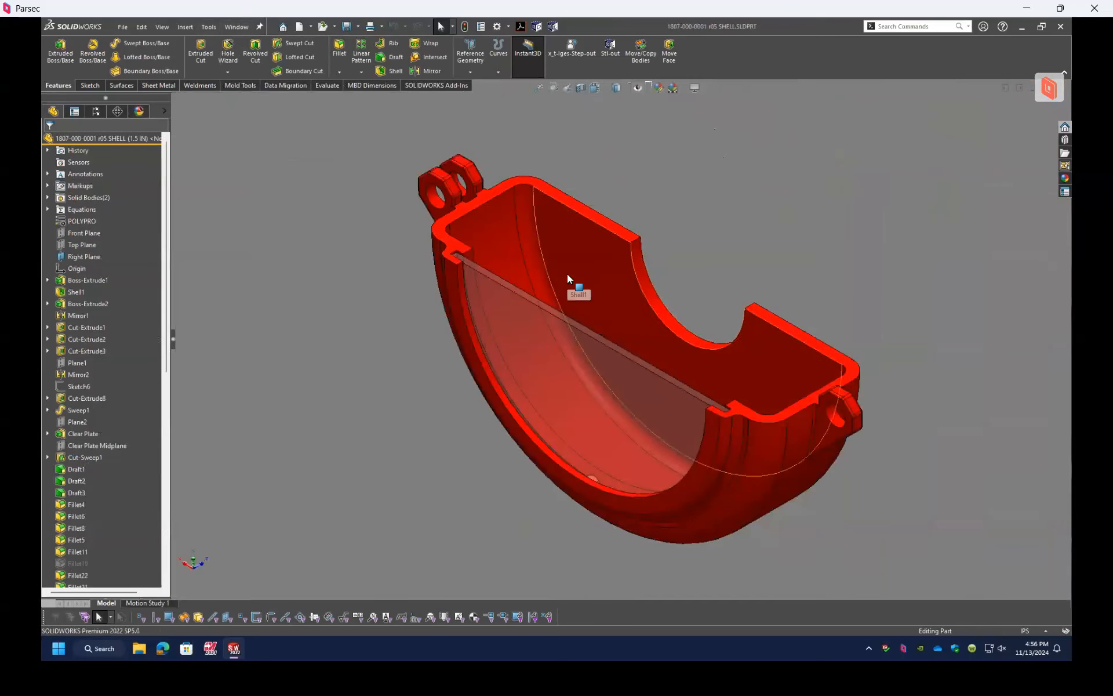
Step: Expand the shell part's Solid Bodies folder and examine the shell with its transparent plate
middle_drag(492, 261, 661, 186)
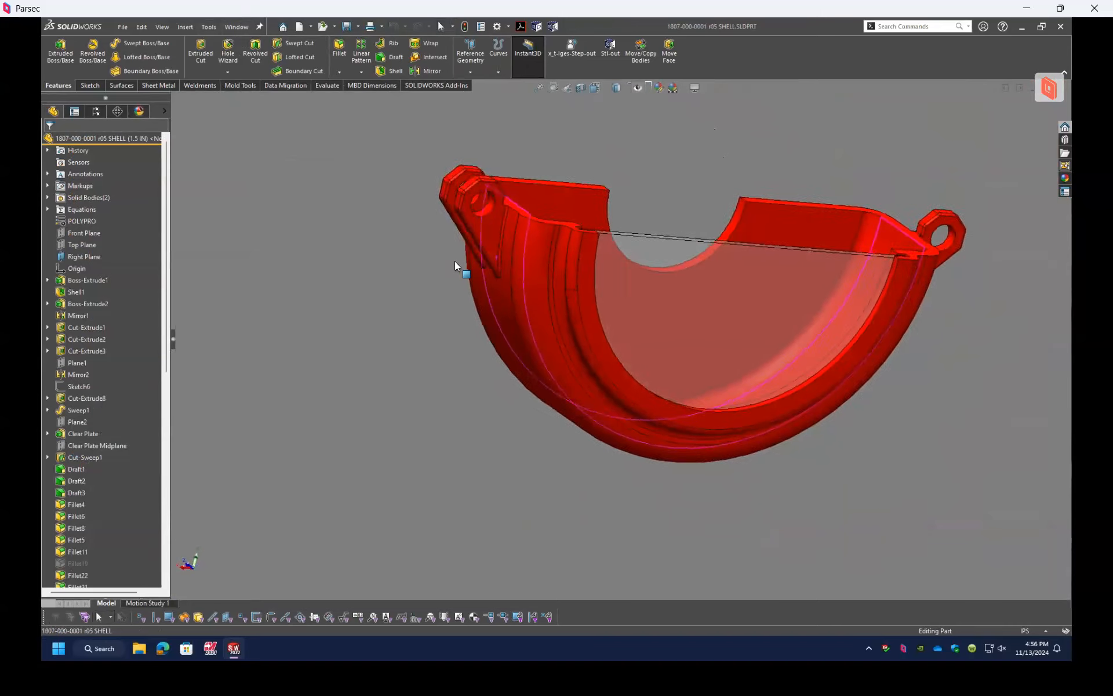
click(54, 197)
middle_drag(697, 288, 625, 297)
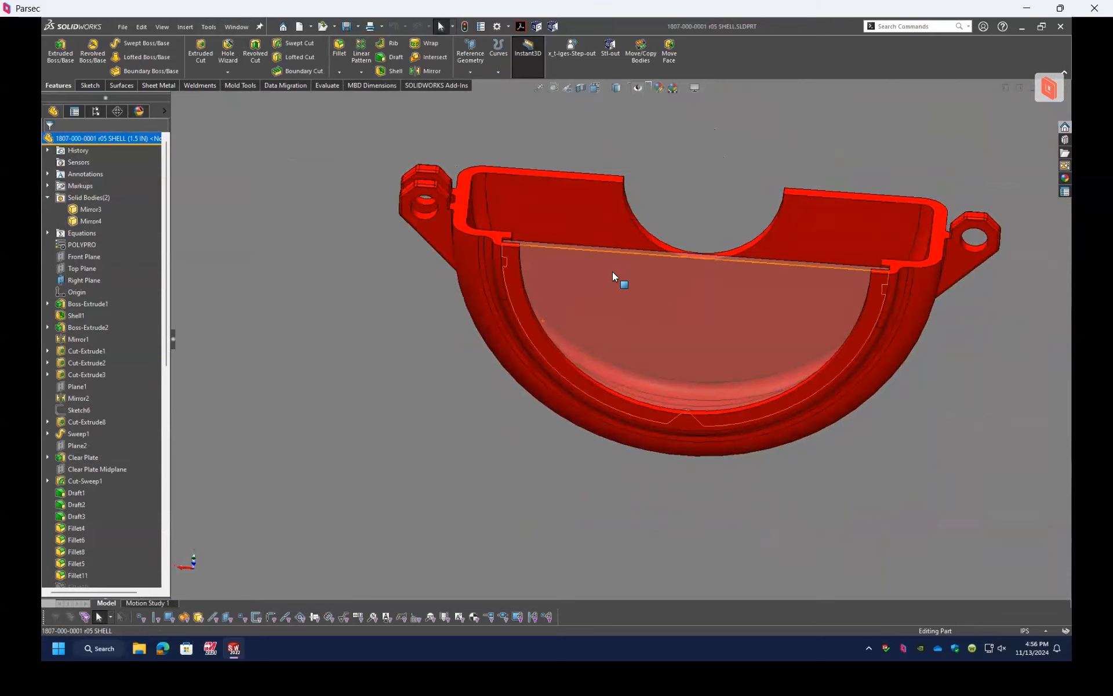
Step: Highlight the Mirror3 and Mirror4 solid bodies one after the other and inspect the clear plate's fit in the shell
click(88, 210)
click(85, 222)
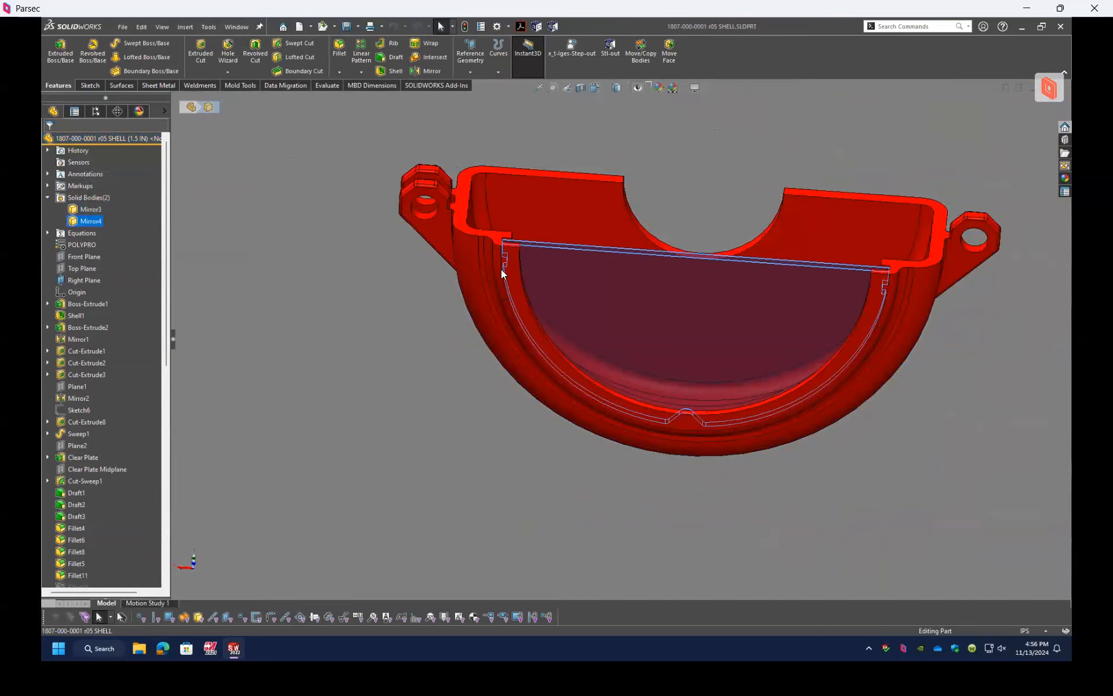
scroll(653, 280, up, 3)
scroll(696, 314, down, 5)
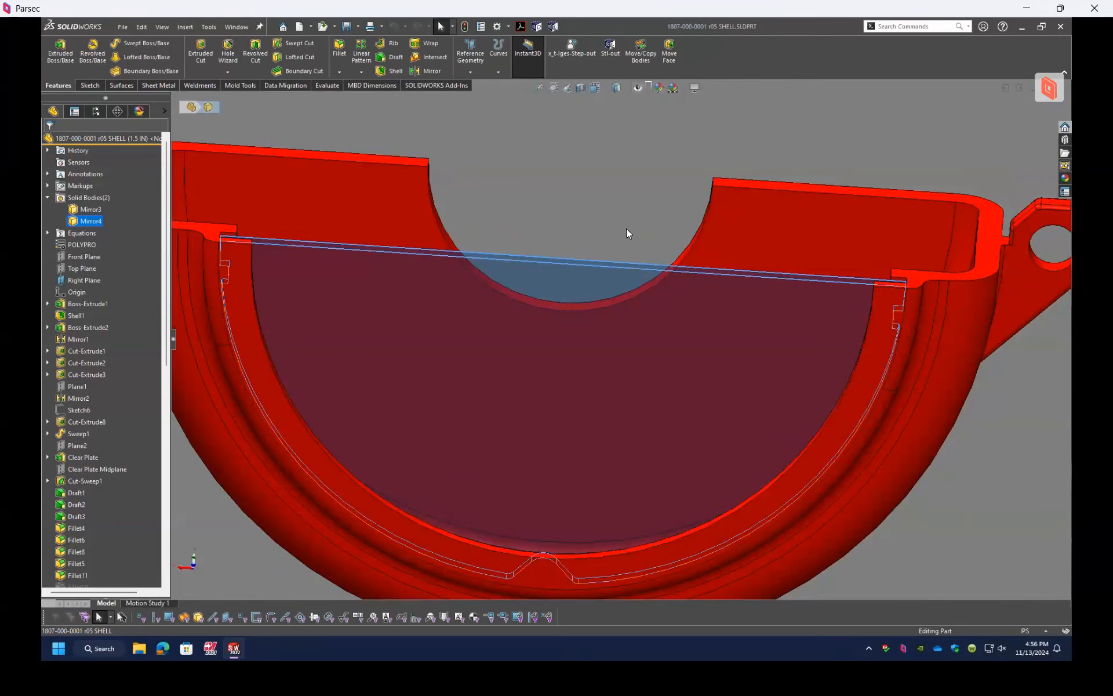
middle_drag(888, 376, 743, 330)
middle_drag(573, 212, 719, 249)
Step: Change the transparency of the Mirror3 shell body and examine how the clear plate sits inside it
click(390, 264)
right_click(389, 263)
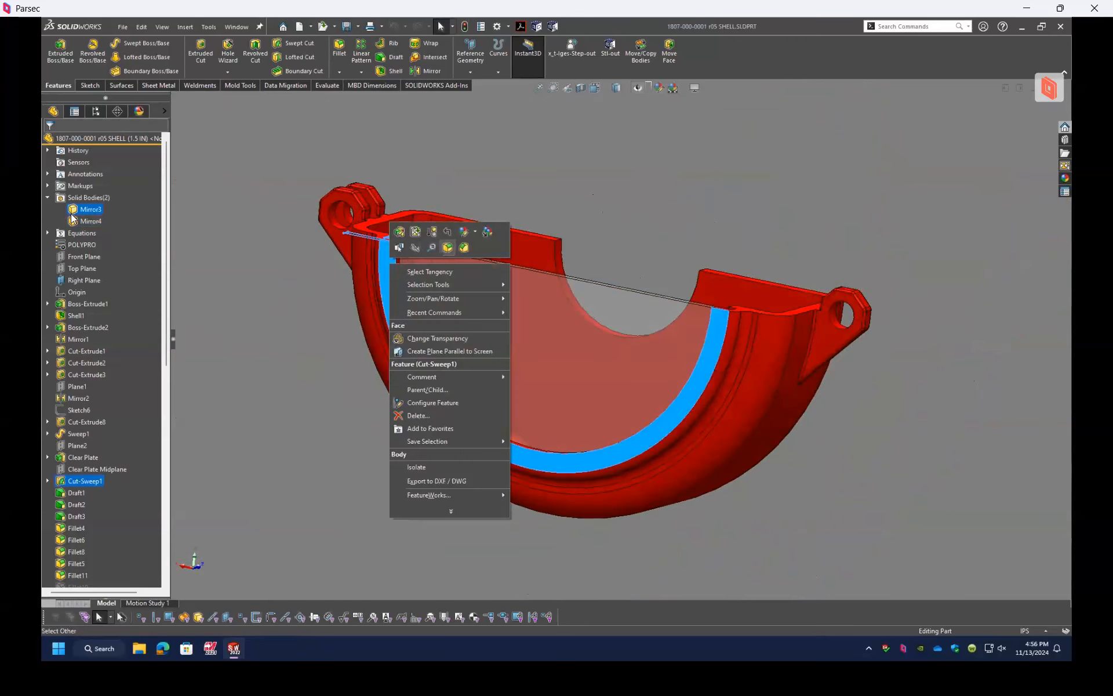
right_click(91, 209)
click(184, 316)
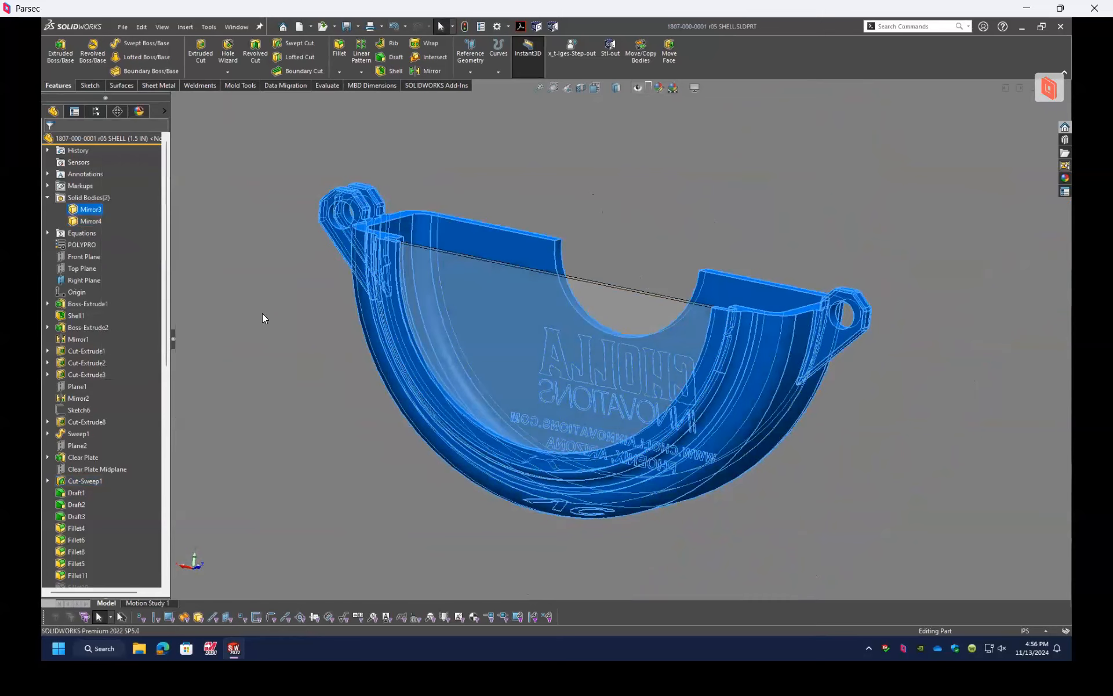
scroll(405, 278, down, 5)
middle_drag(510, 233, 412, 259)
scroll(624, 329, down, 4)
scroll(624, 329, up, 8)
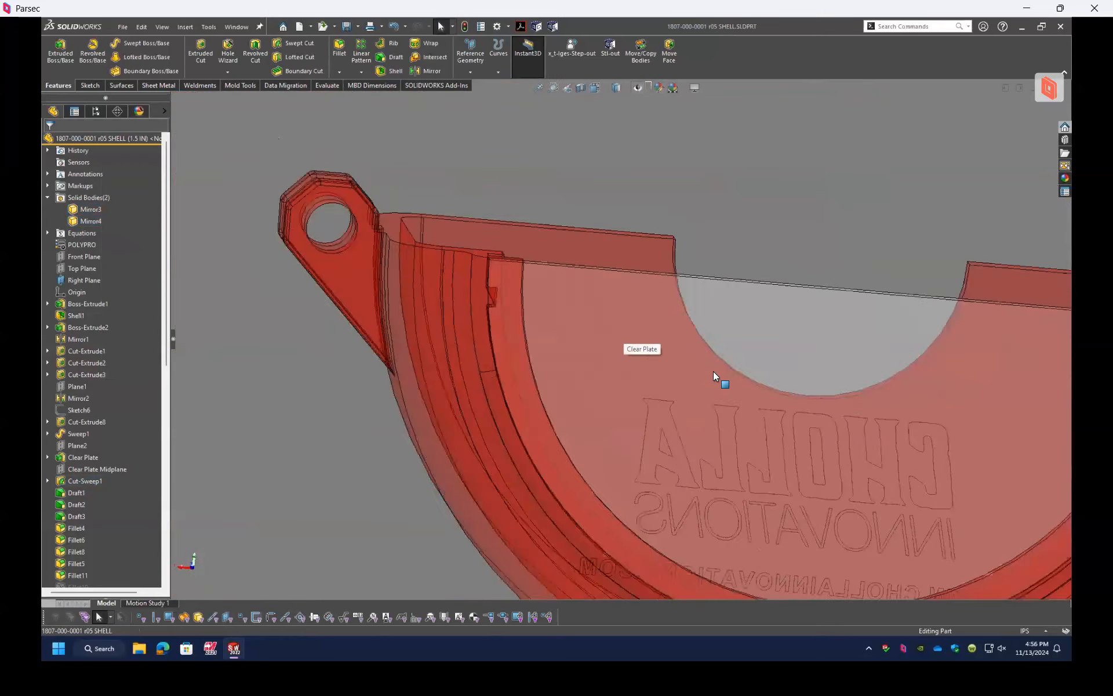
middle_drag(794, 409, 781, 433)
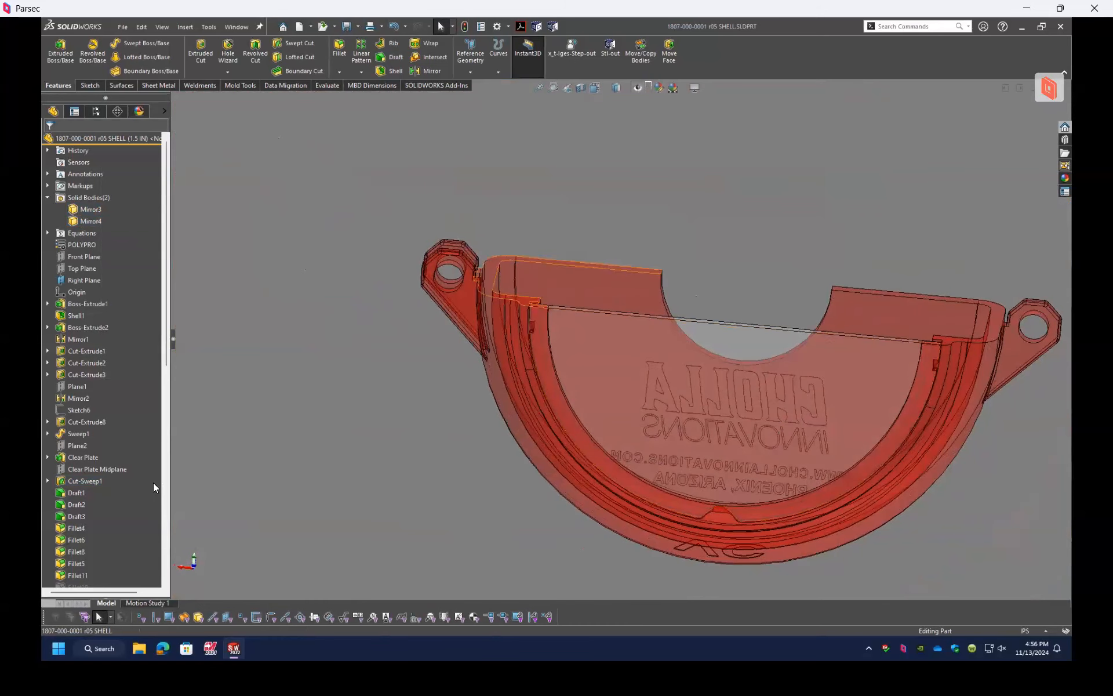
Step: Activate the shell part's 0.5IN configuration, followed by its 0.75-1.0 configuration
scroll(104, 487, down, 12)
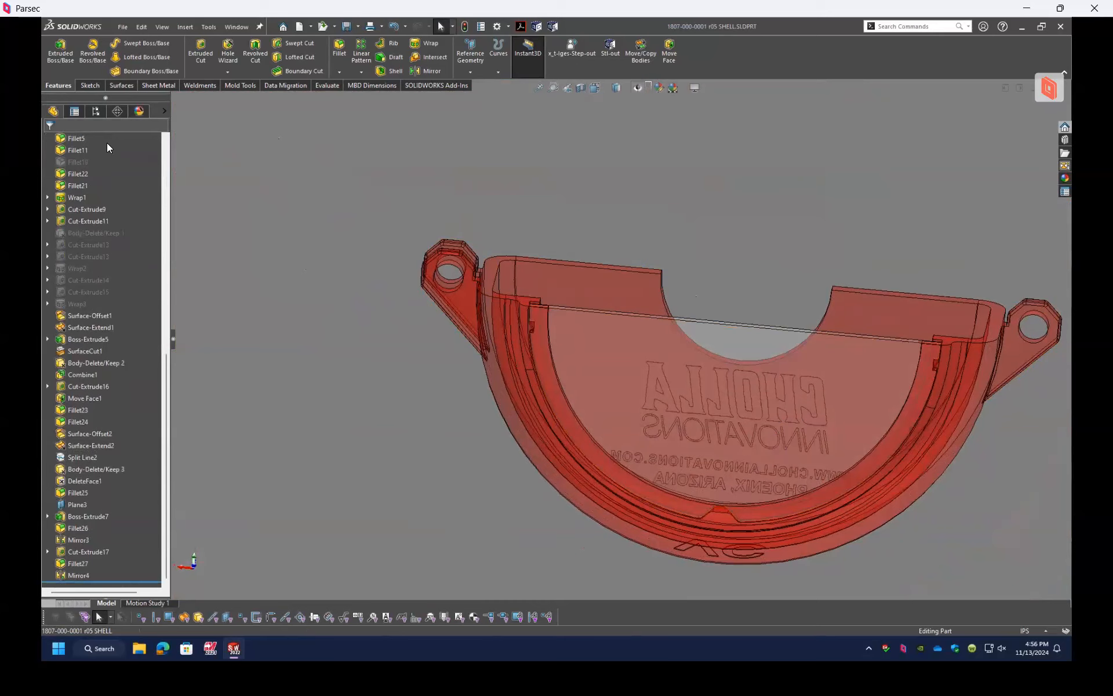
click(97, 112)
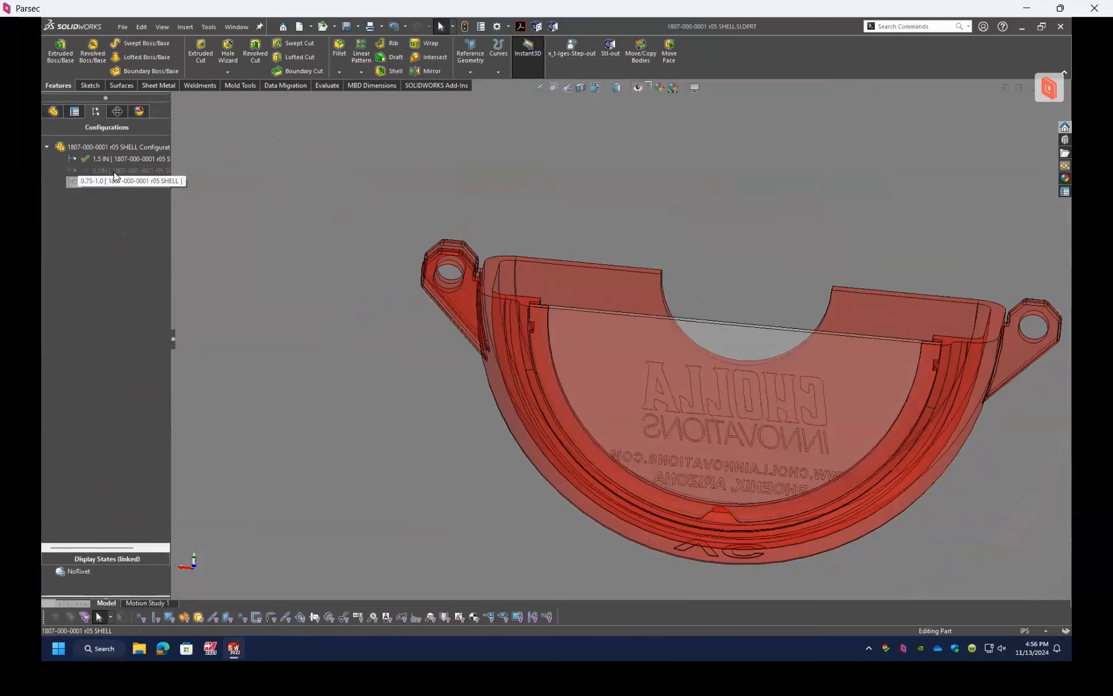
middle_drag(628, 356, 696, 412)
scroll(689, 346, up, 2)
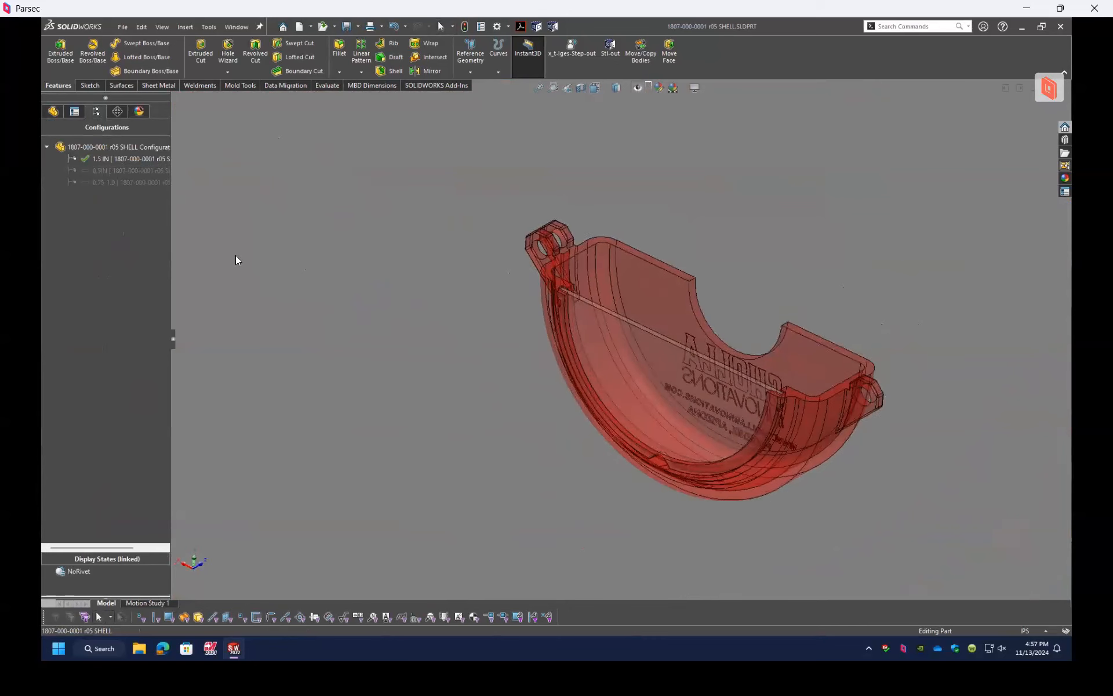
double_click(118, 170)
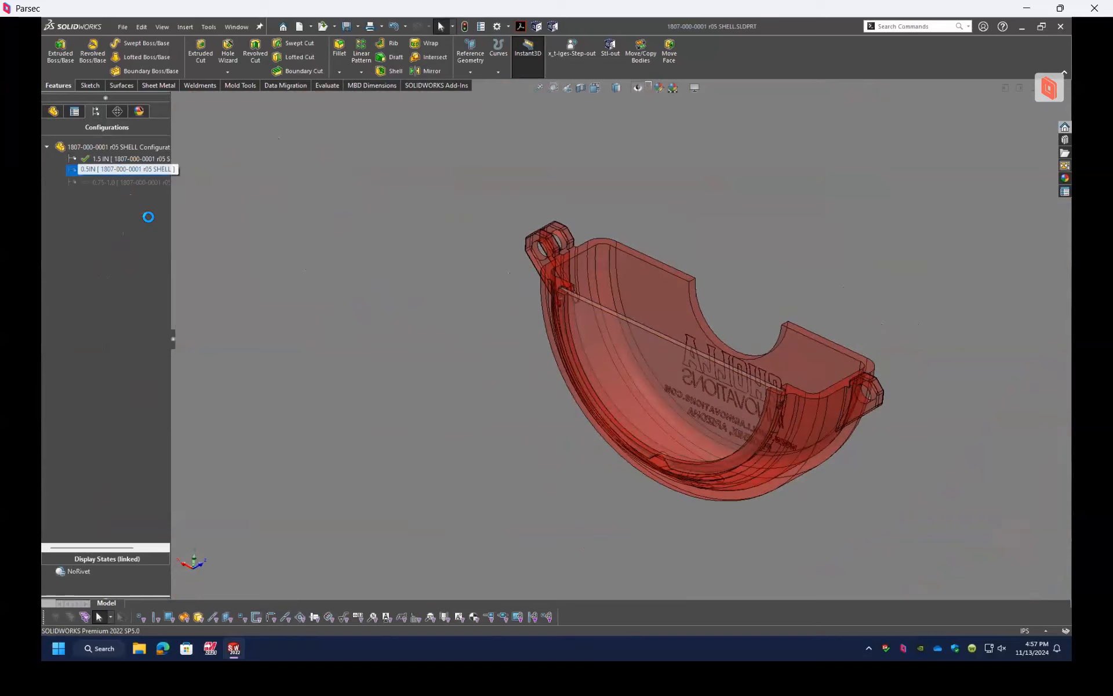
double_click(129, 181)
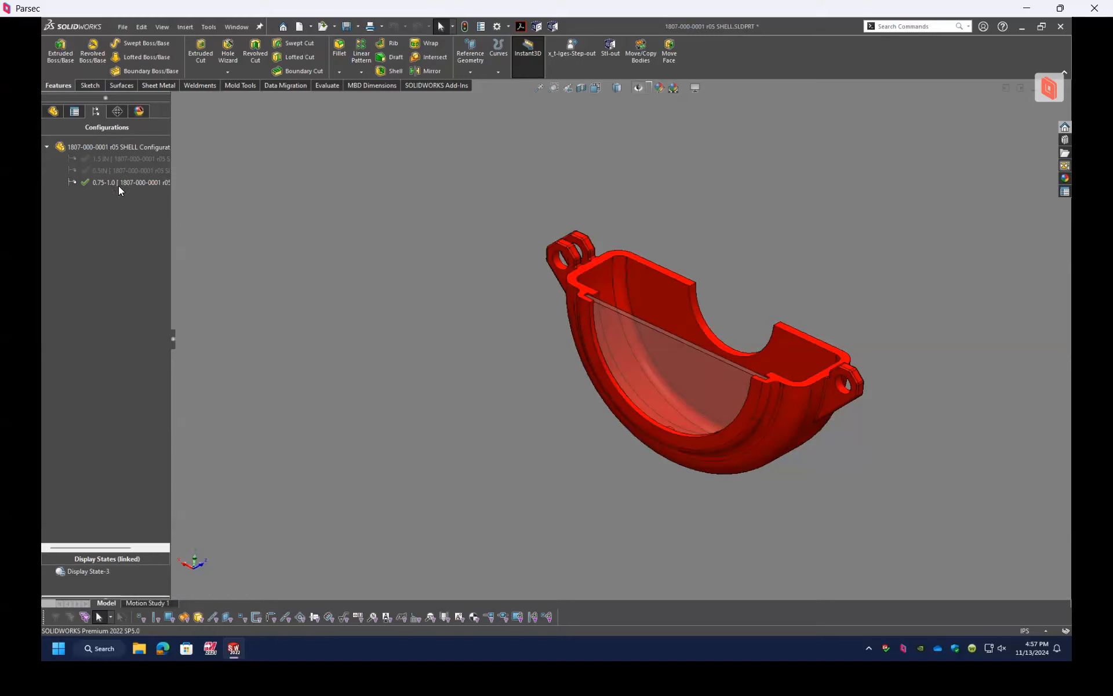
Step: Examine the 0.75-1.0 shell with its clear plate from several angles, and review the features in its feature tree
click(53, 113)
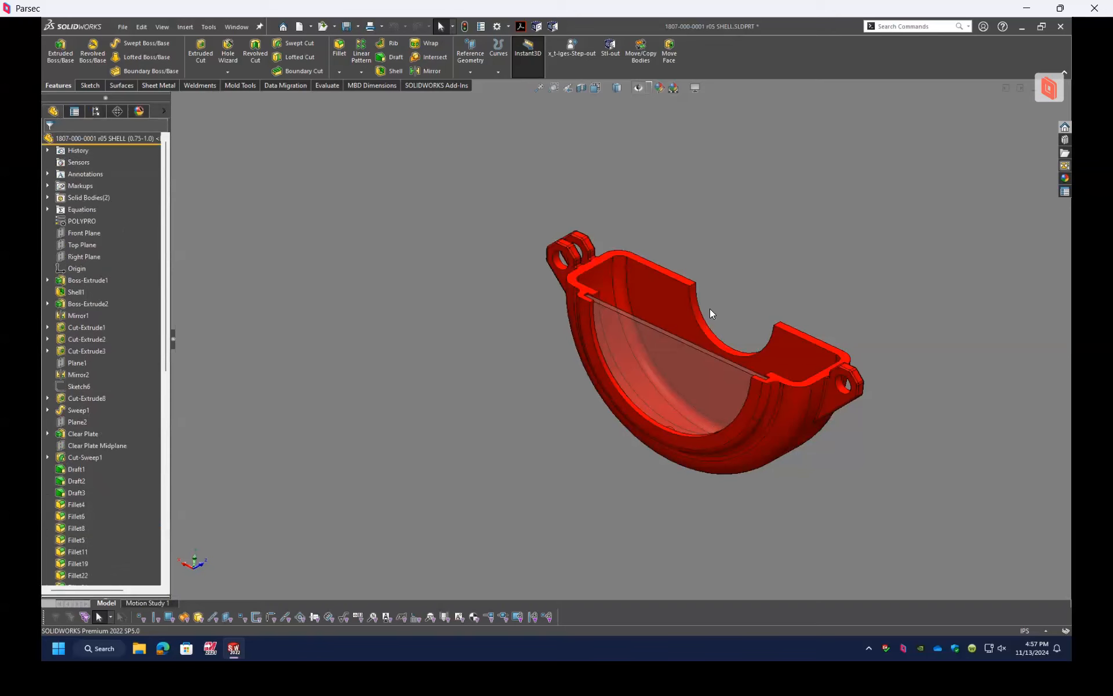
middle_drag(704, 380, 723, 324)
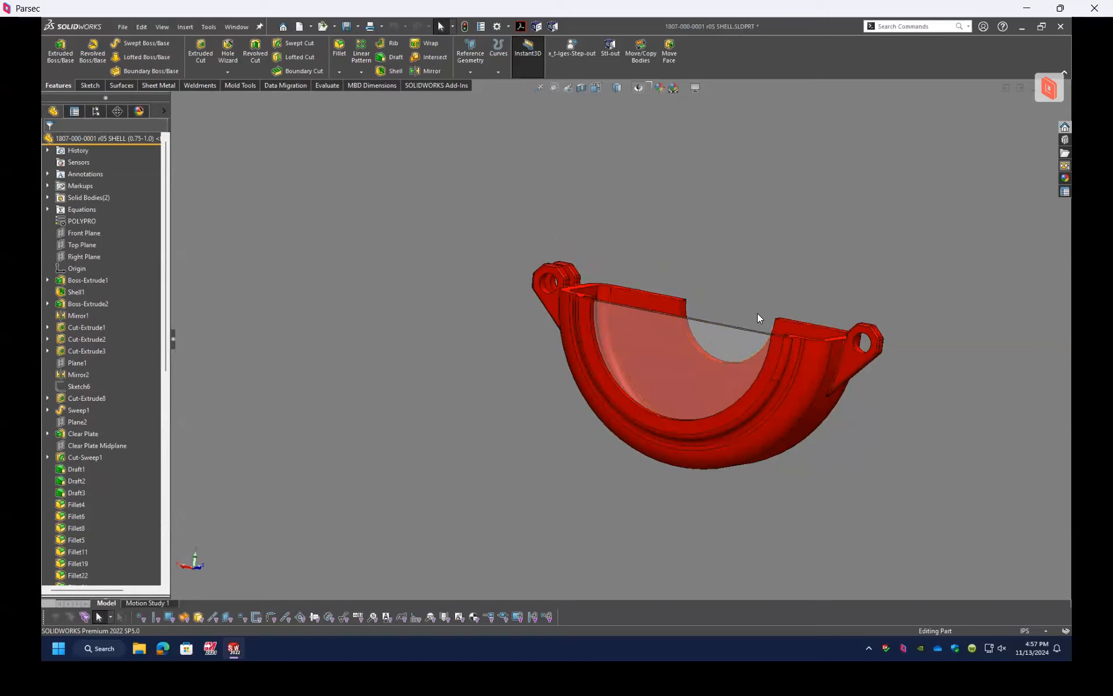
scroll(758, 316, down, 1)
middle_drag(756, 342, 749, 364)
scroll(637, 250, down, 1)
scroll(684, 376, up, 4)
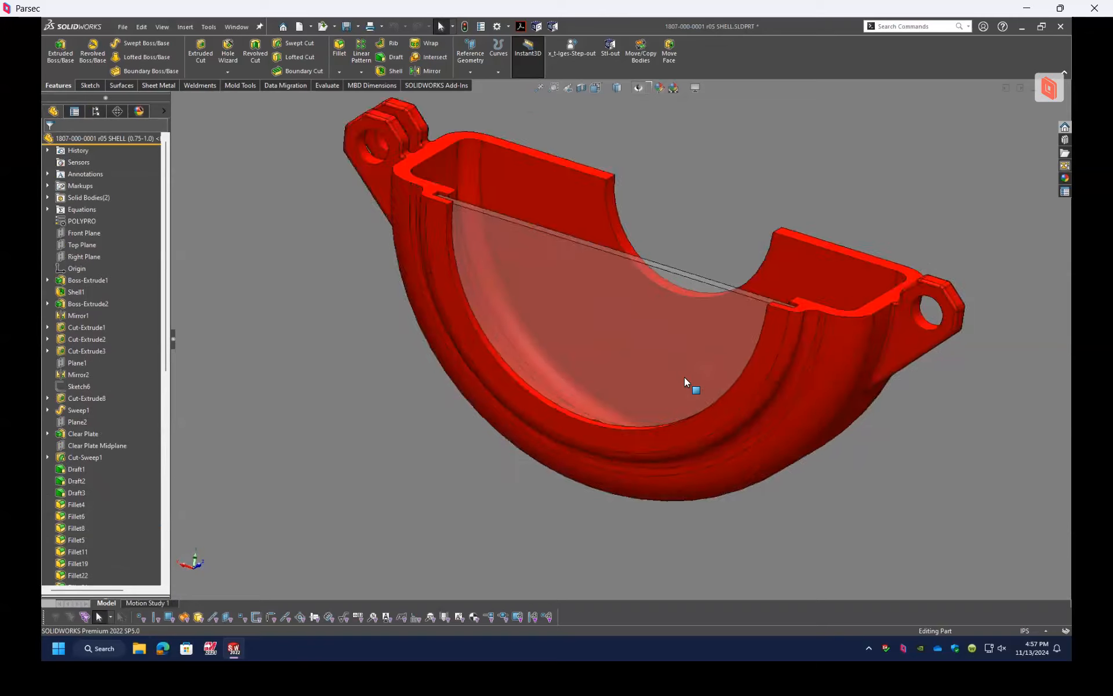
scroll(649, 264, up, 2)
scroll(642, 254, down, 6)
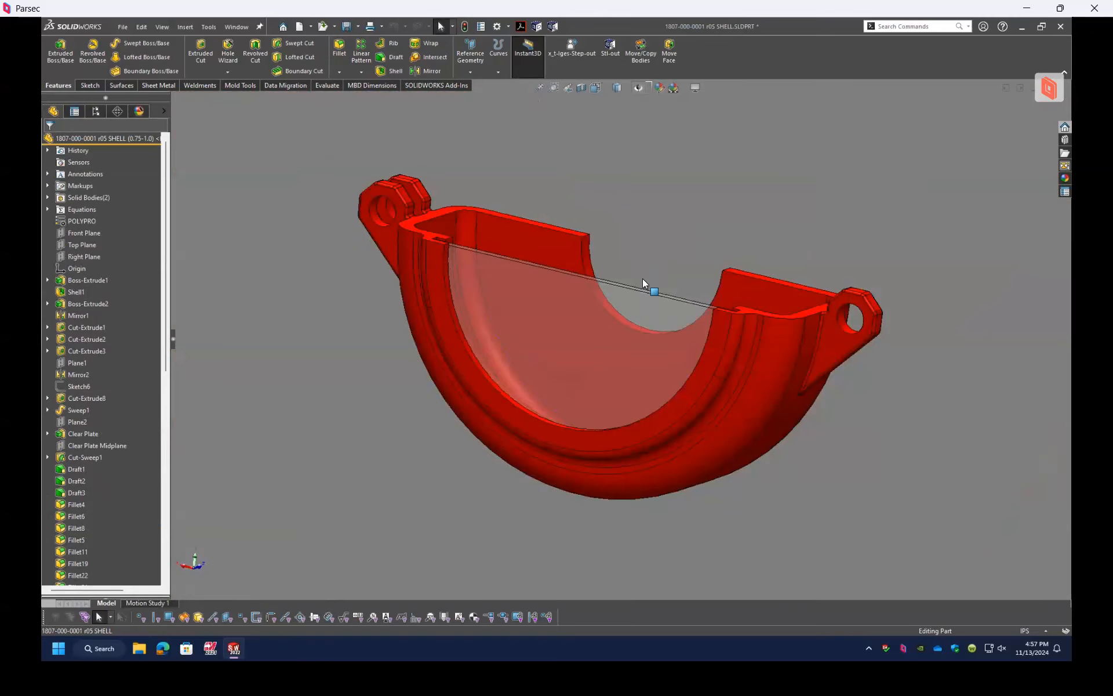
scroll(120, 366, down, 10)
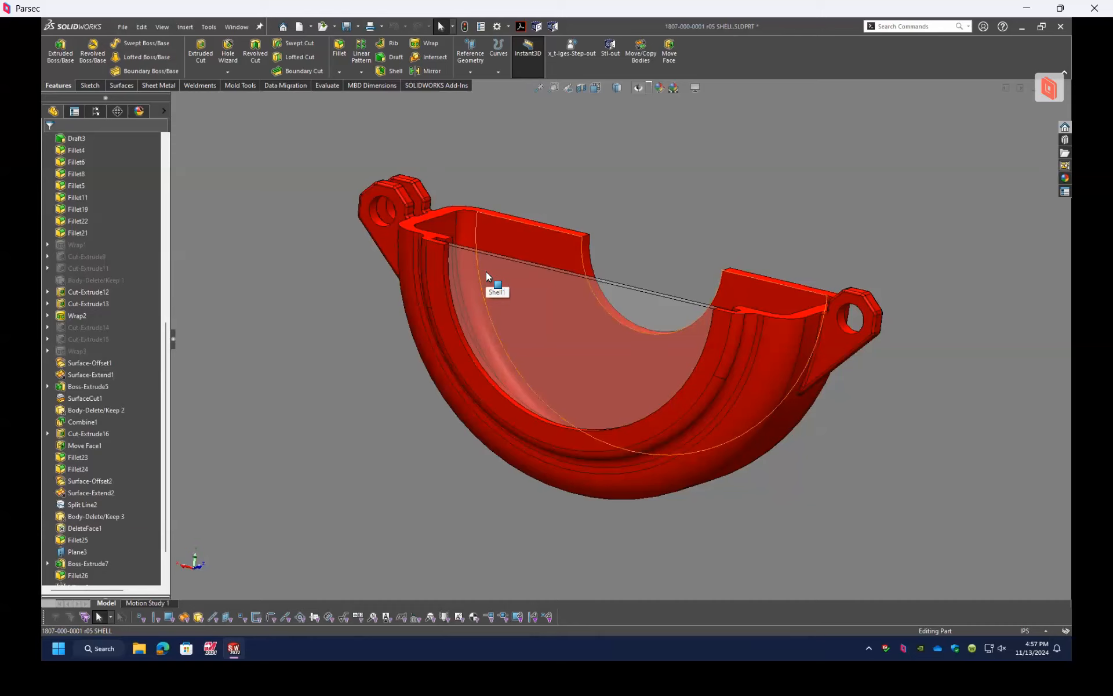
middle_drag(537, 291, 507, 323)
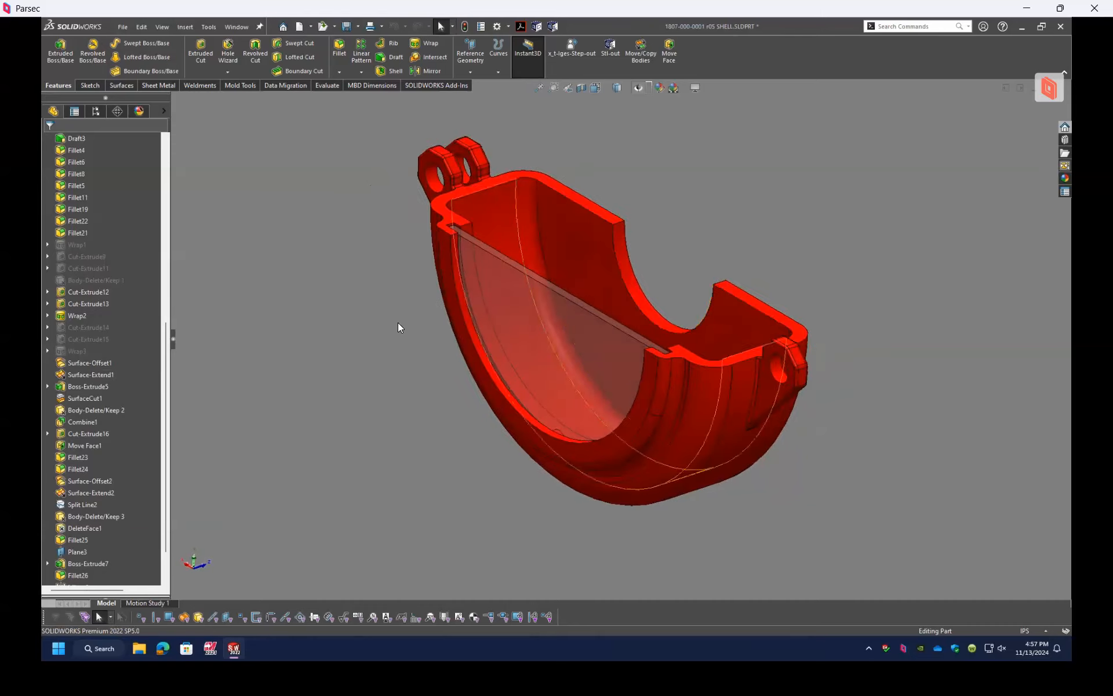
Step: Switch to the PowerPoint slide show and advance from the demo slide to the Questions slide
click(237, 27)
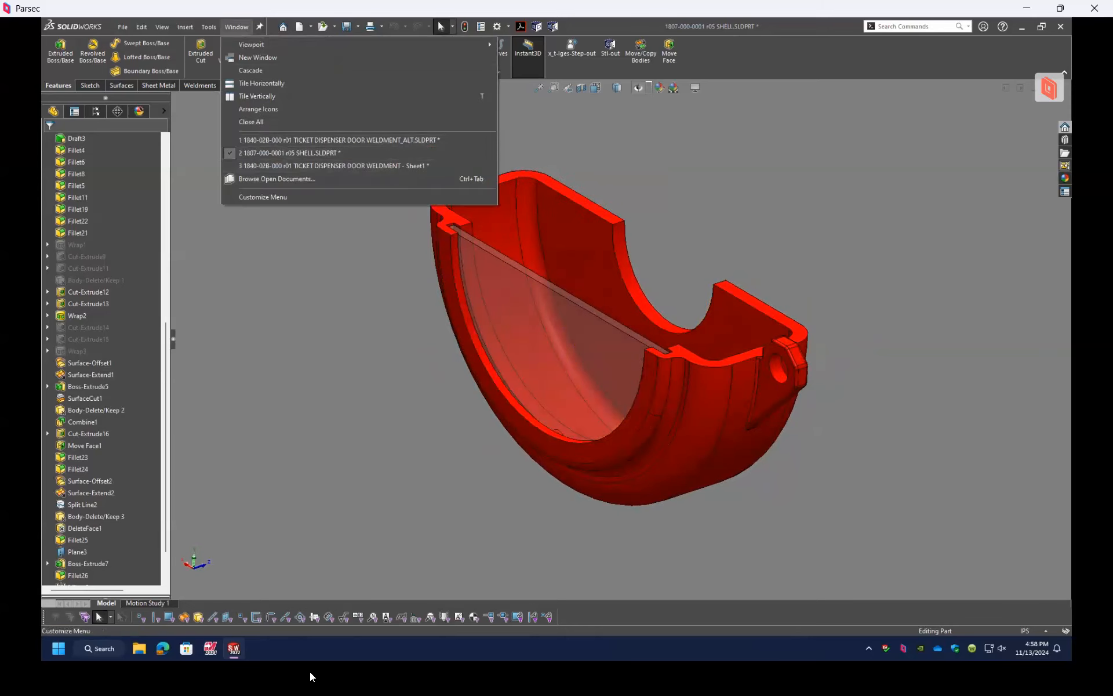
key(alt+Tab)
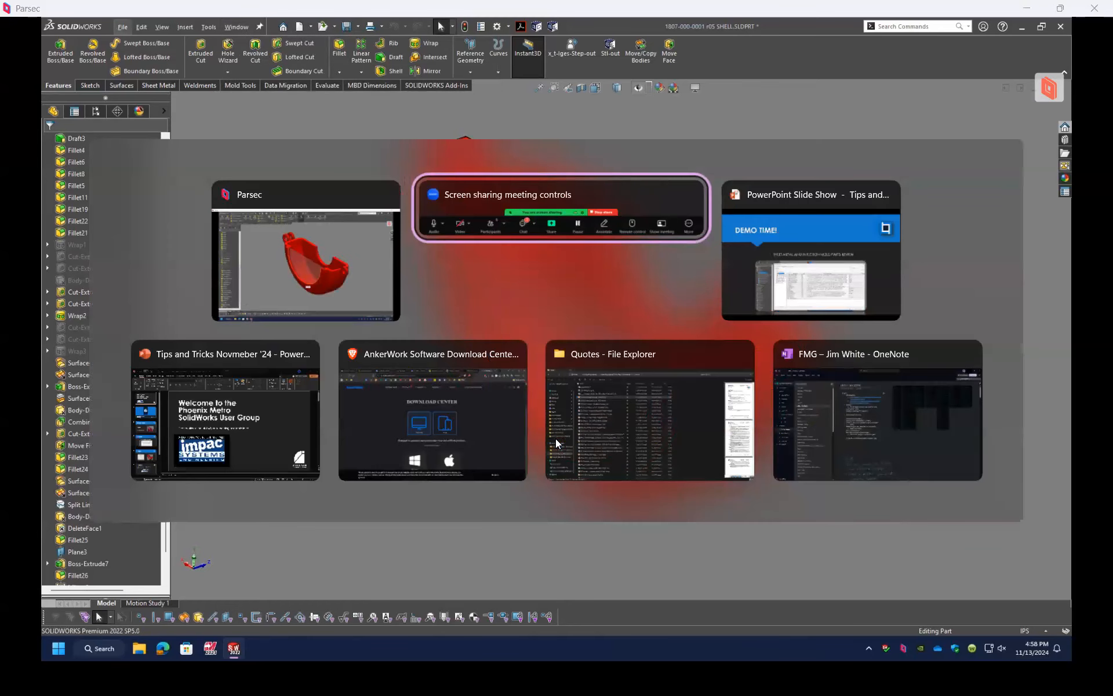
key(alt+Tab)
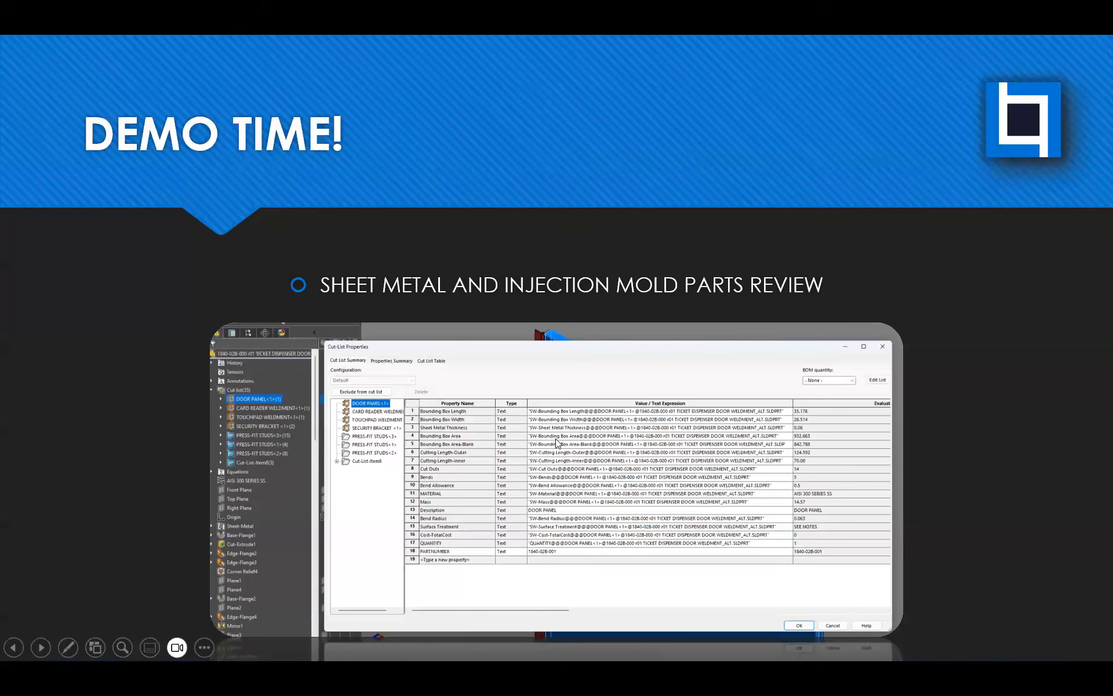
click(556, 439)
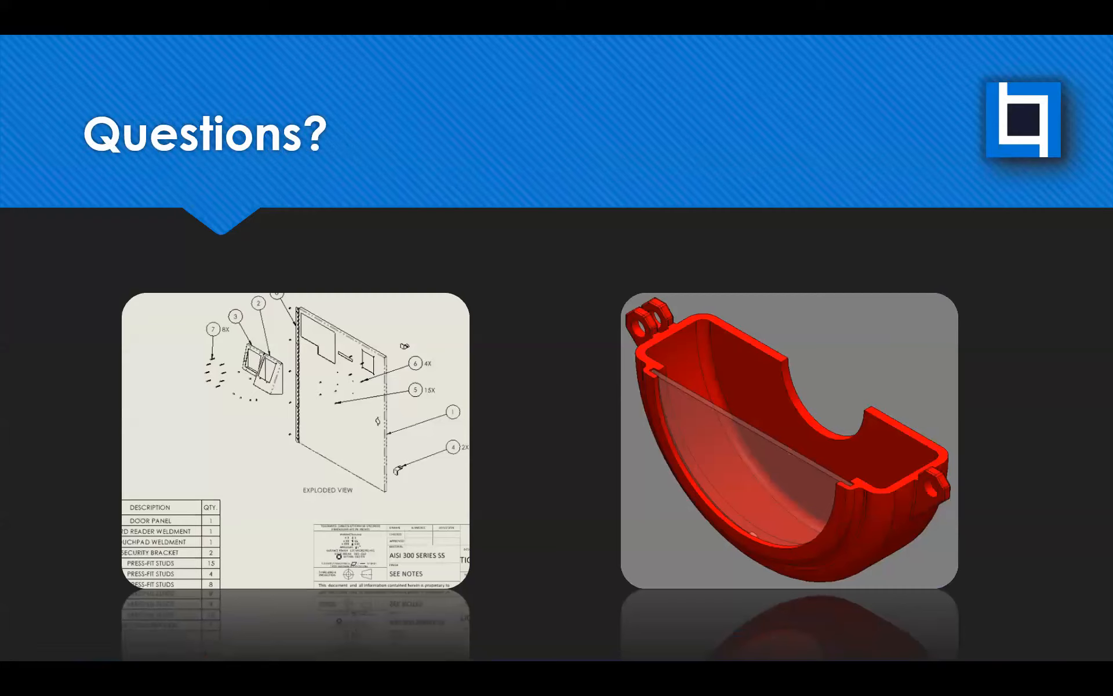